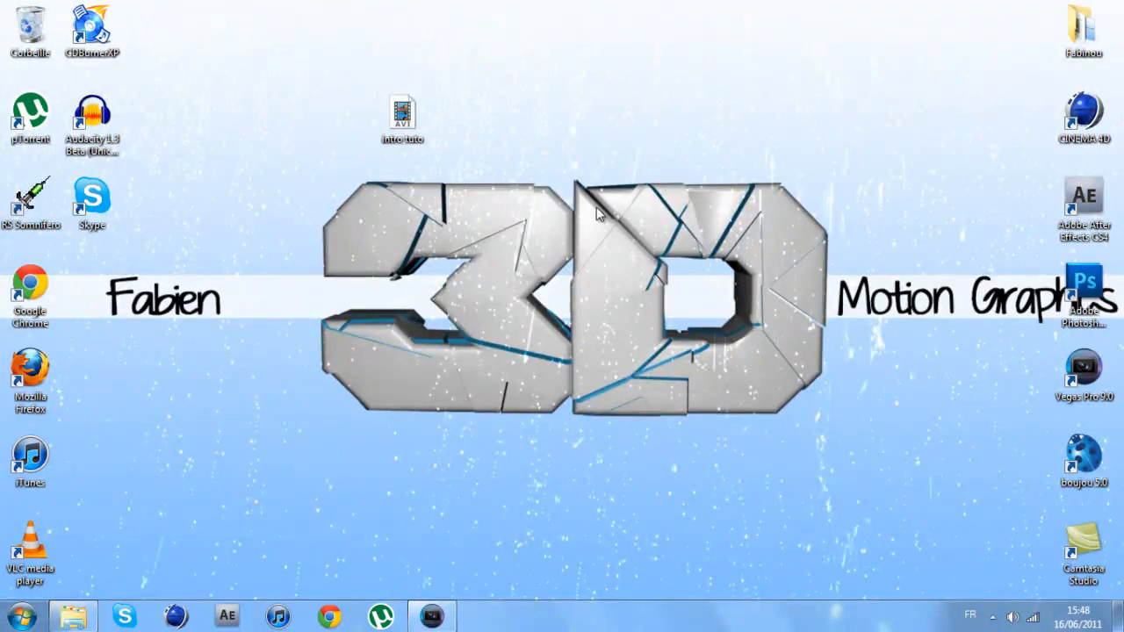
# - Switch to Windows Explorer and look over the Abstract, Drums and Impacts categories in the Designer Sound FX folder
pyautogui.moveTo(333, 180); pyautogui.dragTo(778, 401)
pyautogui.click(92, 620)
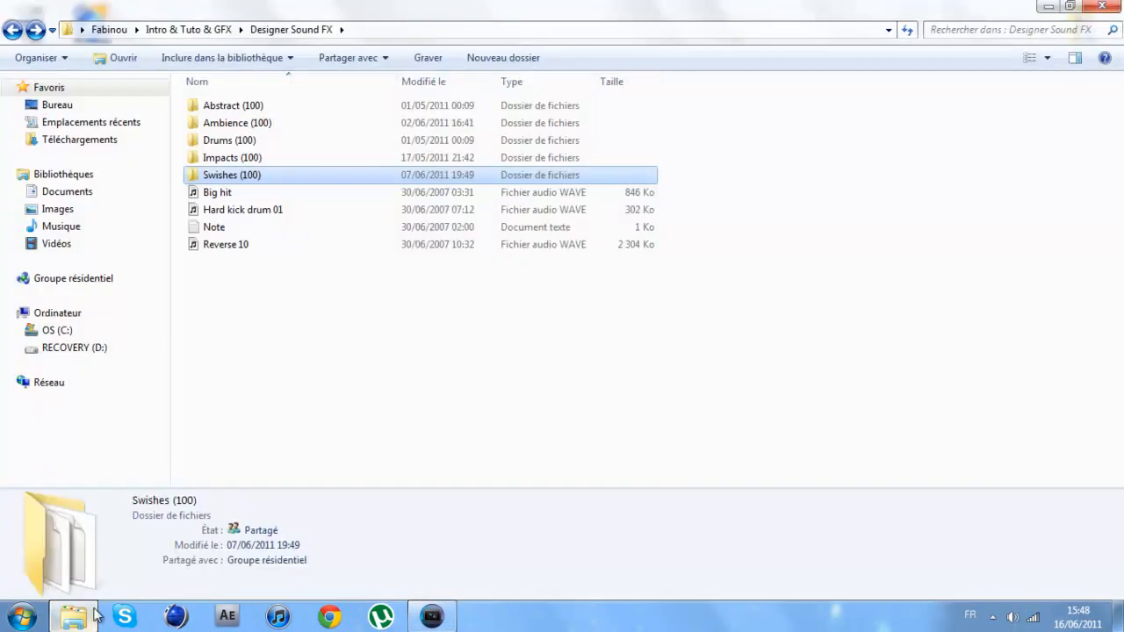
pyautogui.click(225, 107)
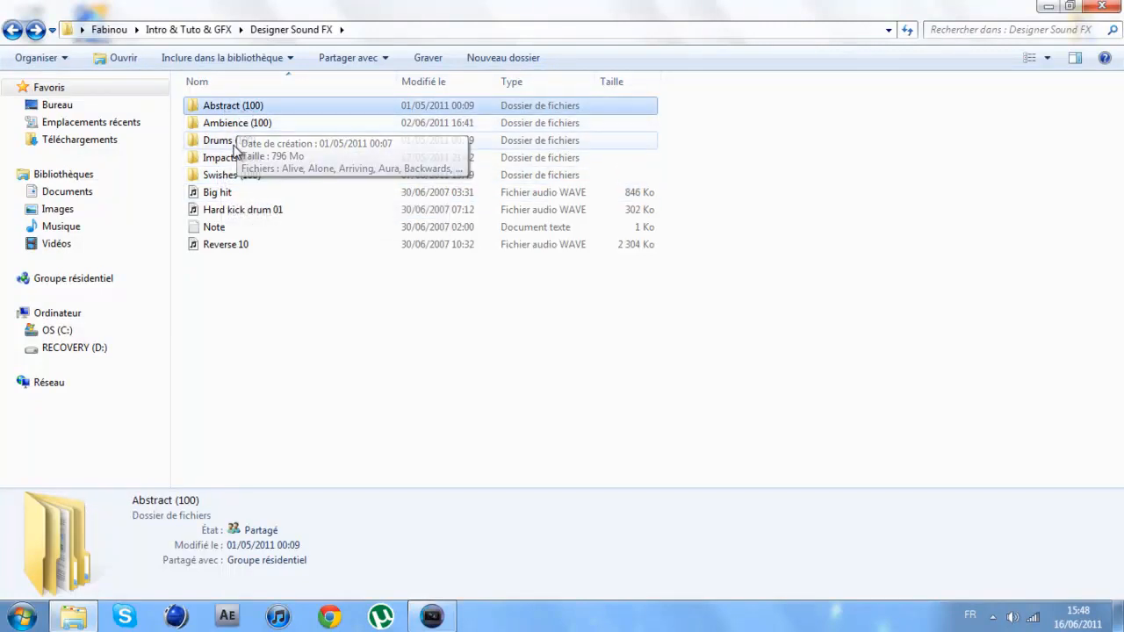
pyautogui.click(233, 141)
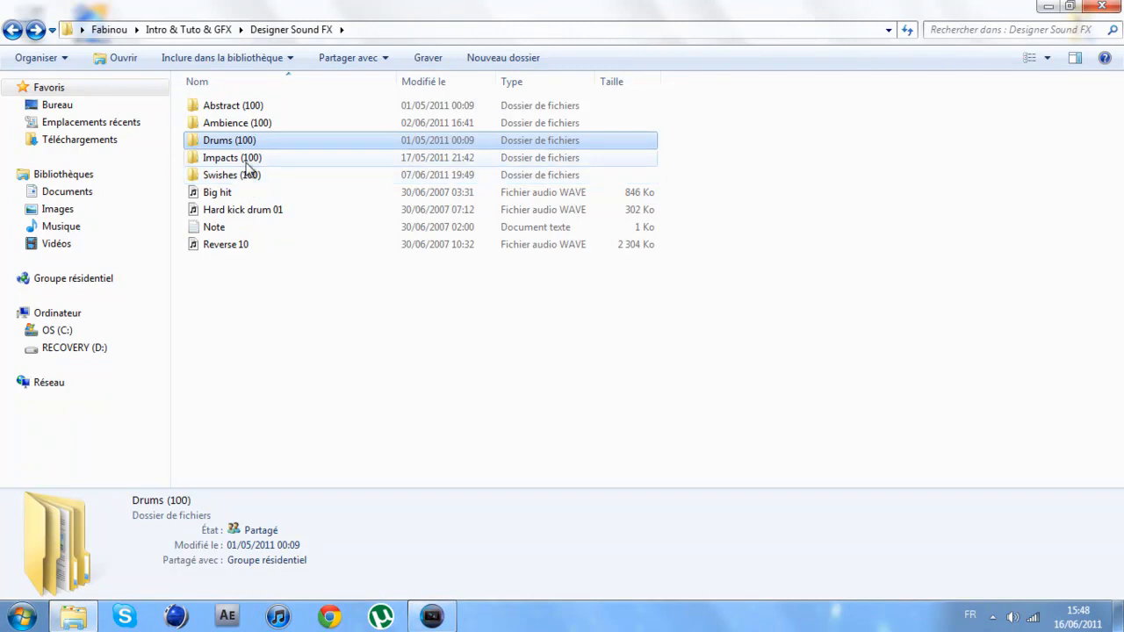
pyautogui.click(251, 160)
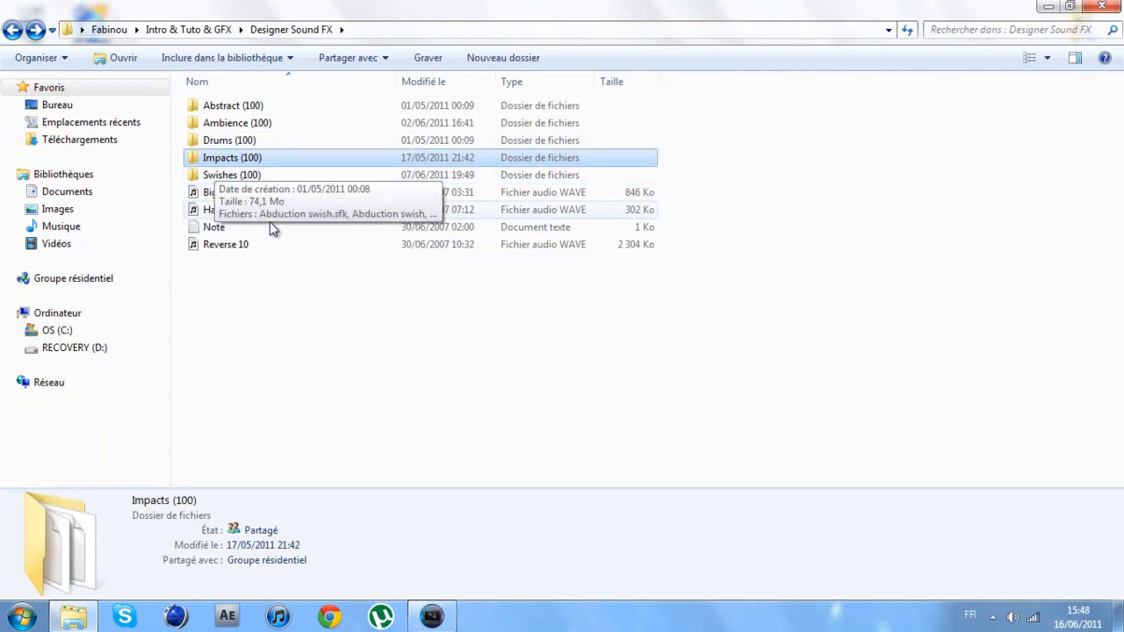
# - Switch to Vegas Pro and play the intro clip, pausing once the ball has shattered the text
pyautogui.click(442, 621)
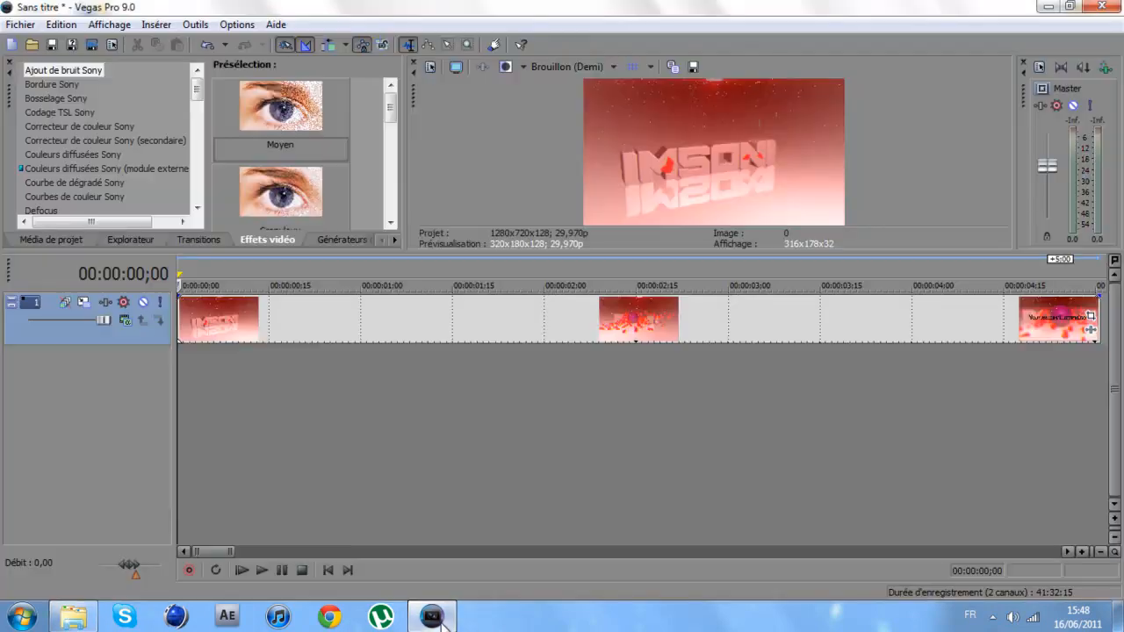
pyautogui.click(256, 569)
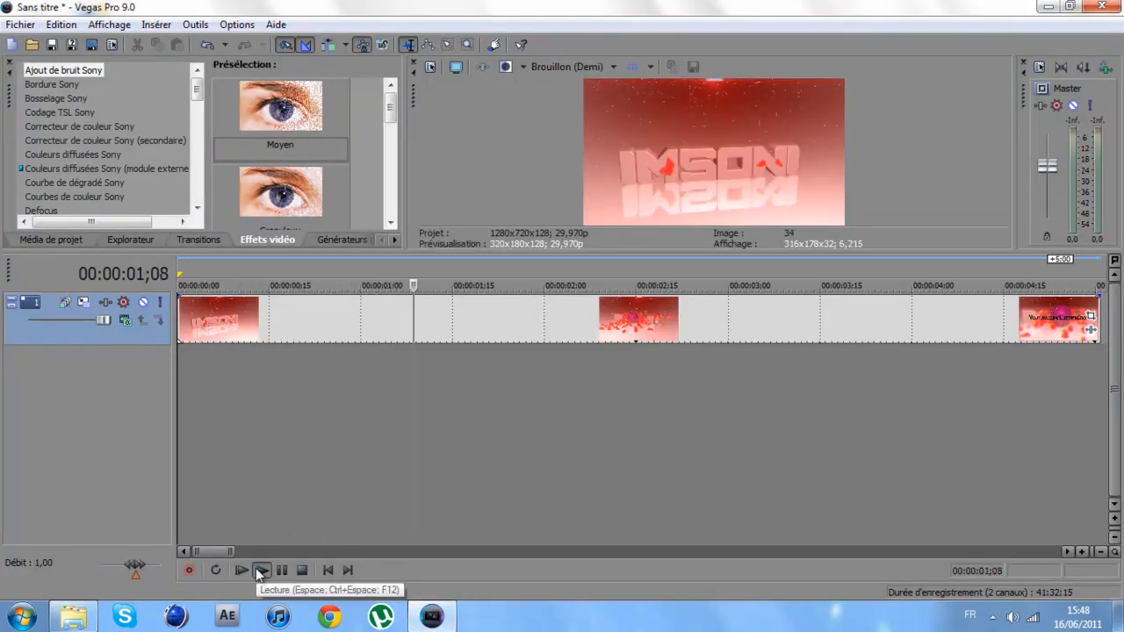
pyautogui.click(244, 569)
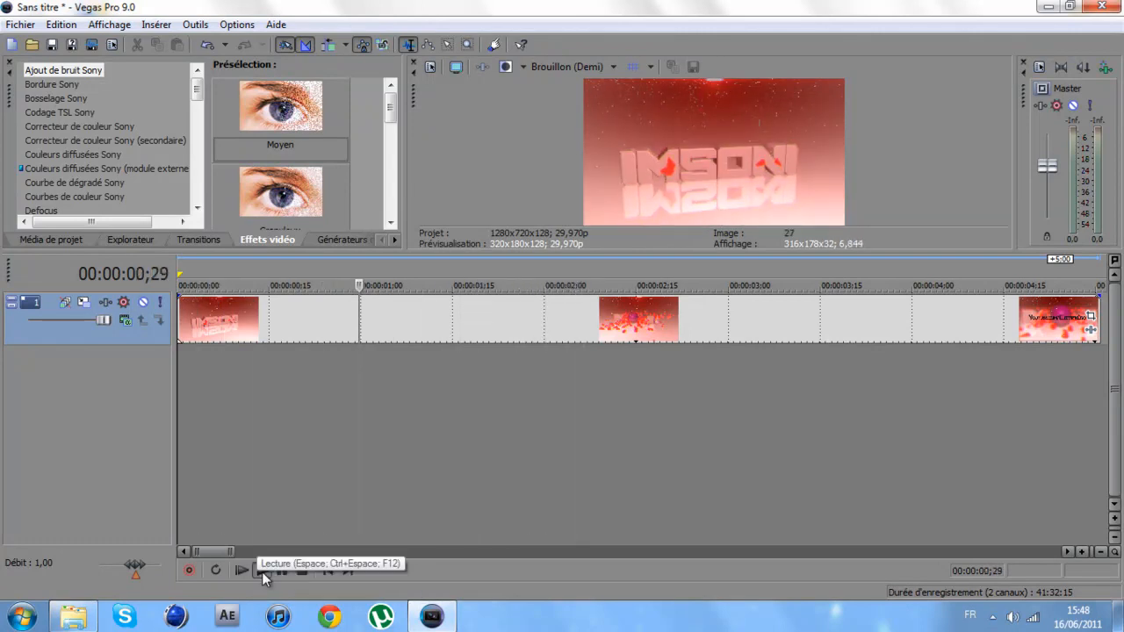
pyautogui.click(280, 572)
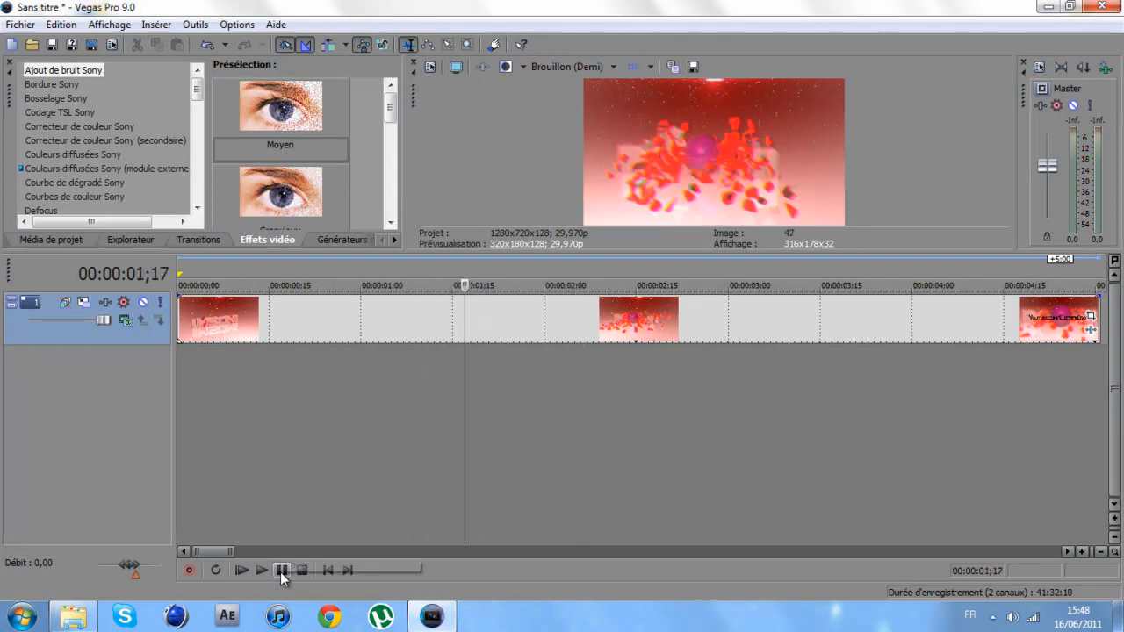
# - Place the timeline cursor at 00:00:01;07, the frame where the ball reaches the text
pyautogui.click(441, 327)
pyautogui.click(427, 320)
pyautogui.click(417, 318)
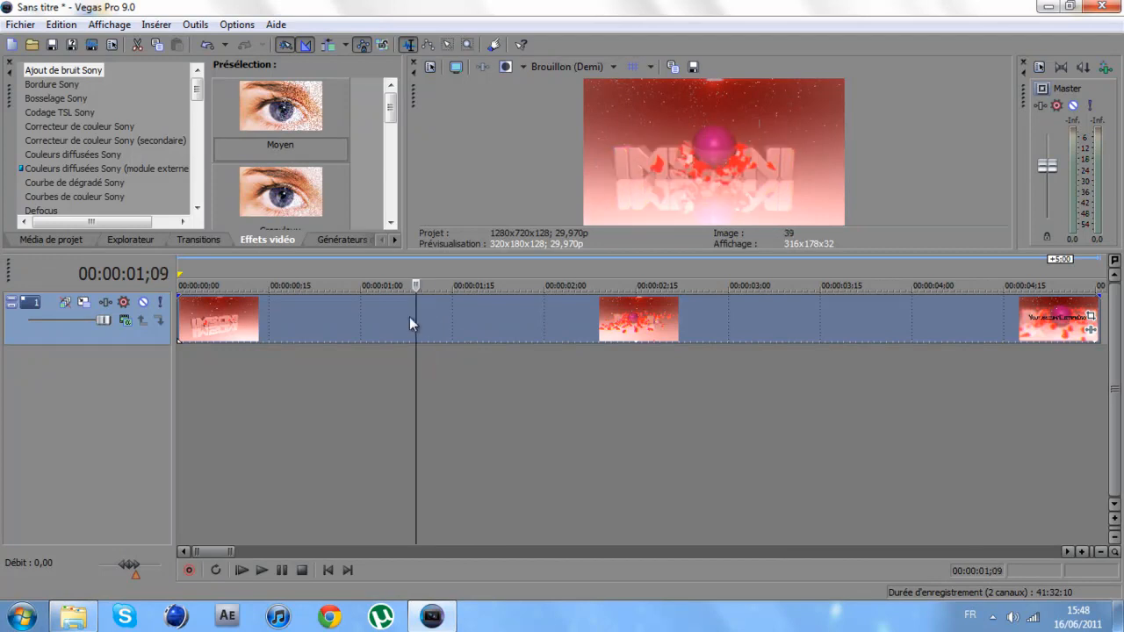
pyautogui.click(403, 318)
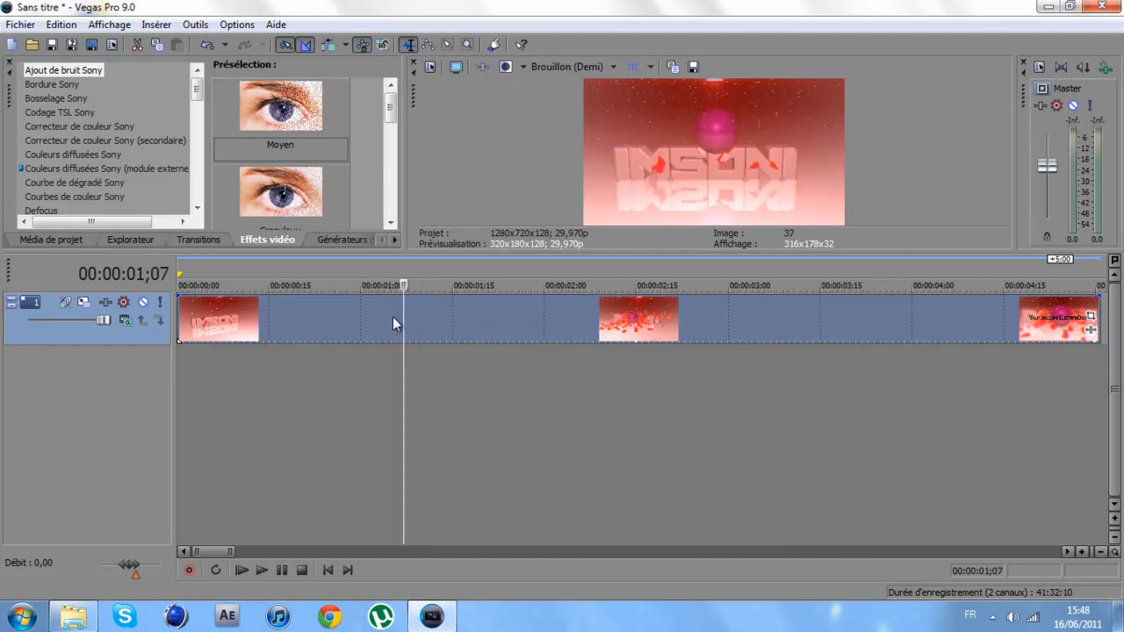
pyautogui.click(392, 318)
pyautogui.click(398, 317)
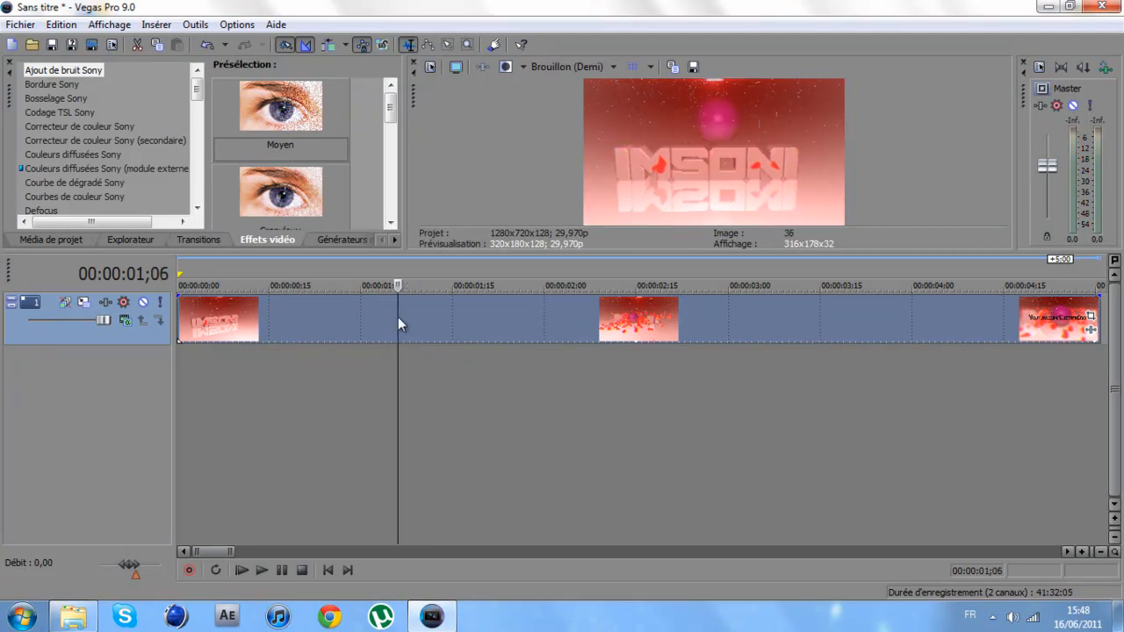
pyautogui.click(403, 317)
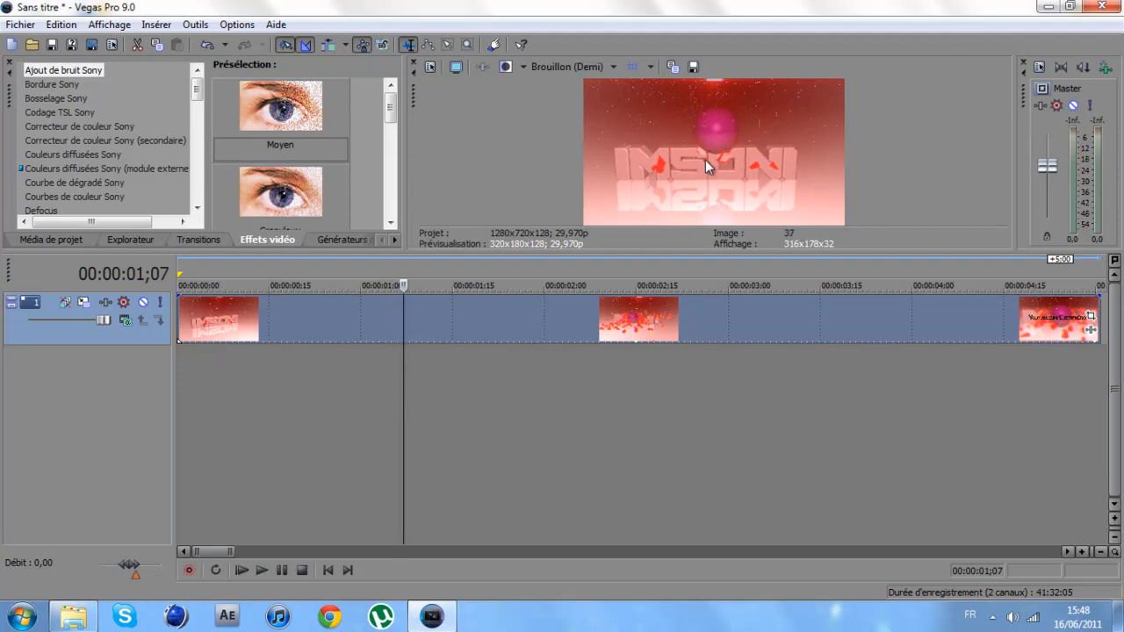
# - Switch to Windows Explorer, open the Impacts (100) folder and look through its sound files
pyautogui.click(84, 621)
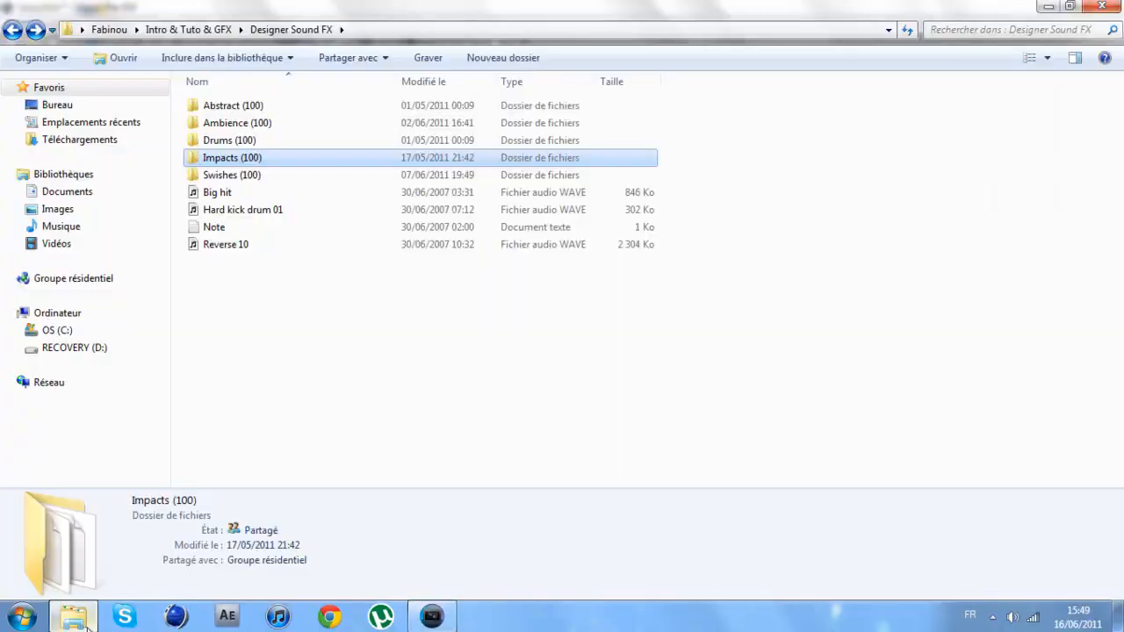
pyautogui.doubleClick(217, 165)
pyautogui.press('BackSpace')
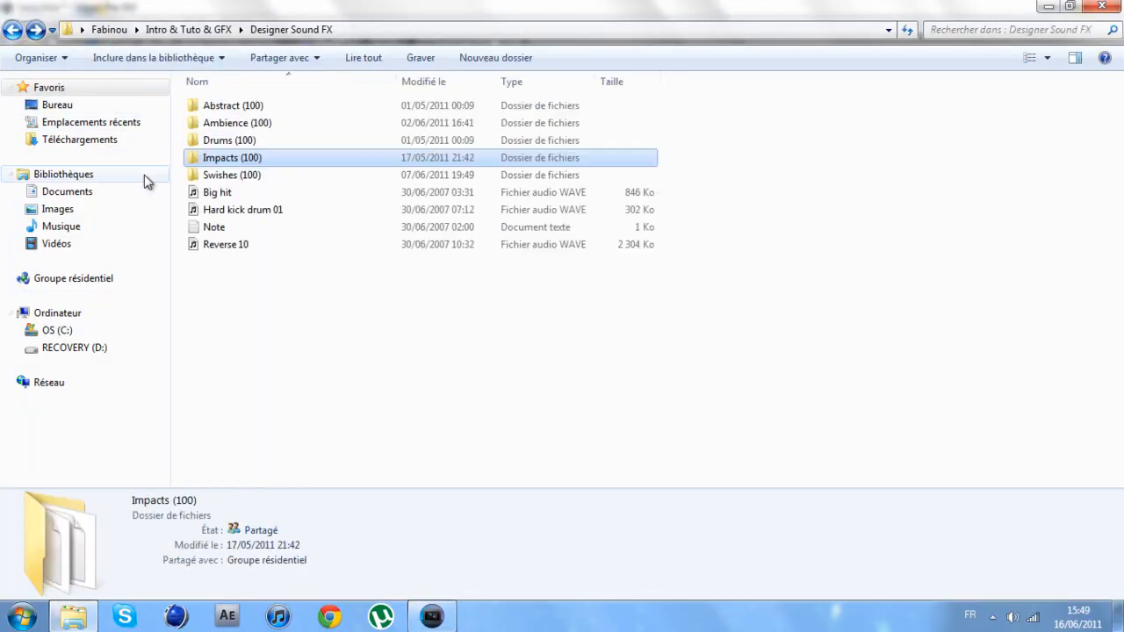
pyautogui.doubleClick(207, 164)
pyautogui.scroll(-10, 215, 329)
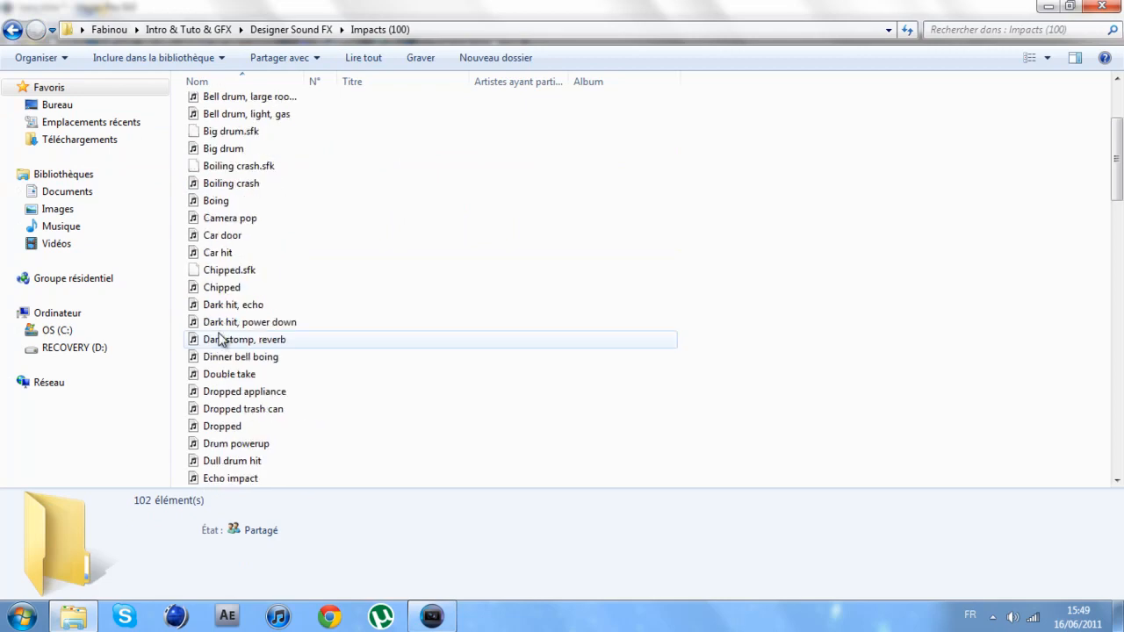
pyautogui.scroll(-5, 229, 340)
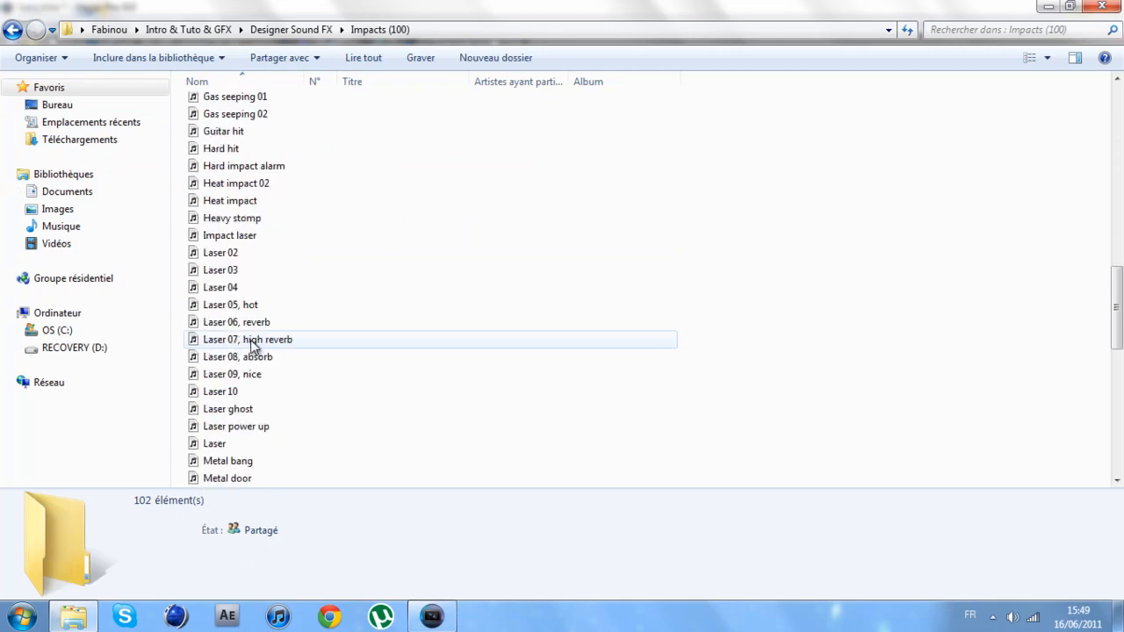
pyautogui.scroll(-4, 252, 346)
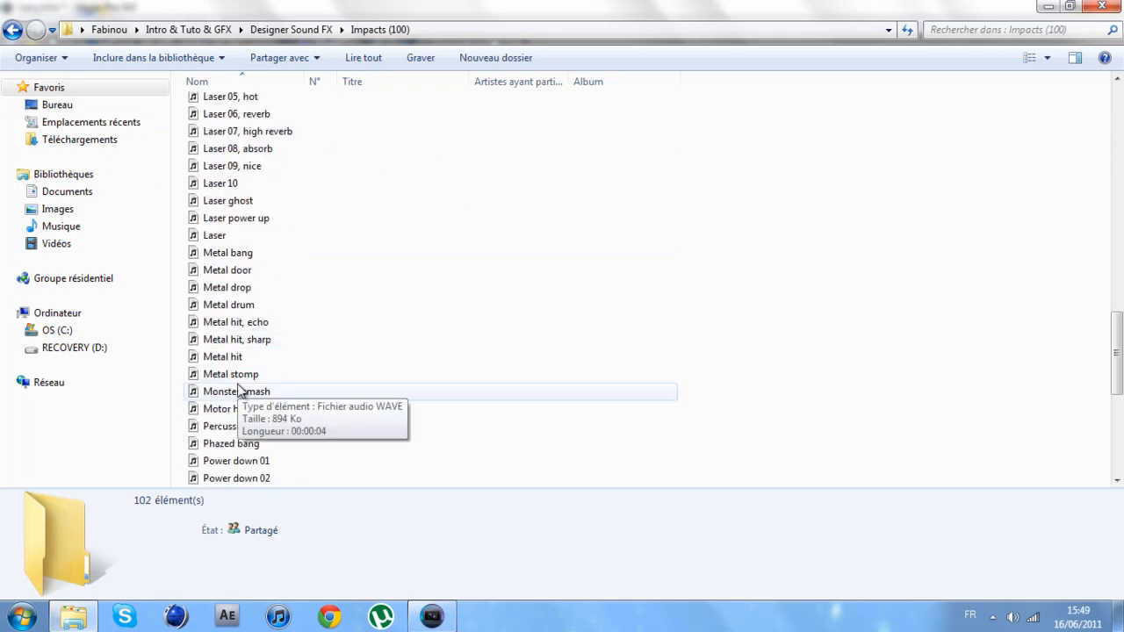
pyautogui.scroll(-7, 264, 317)
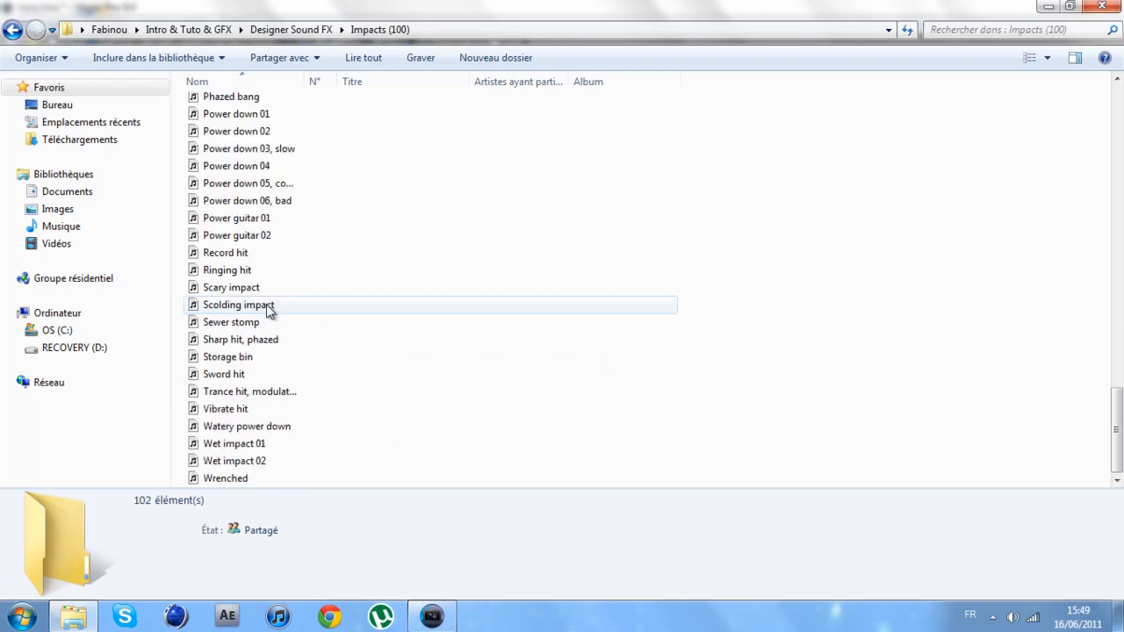
pyautogui.scroll(7, 268, 314)
pyautogui.scroll(9, 268, 315)
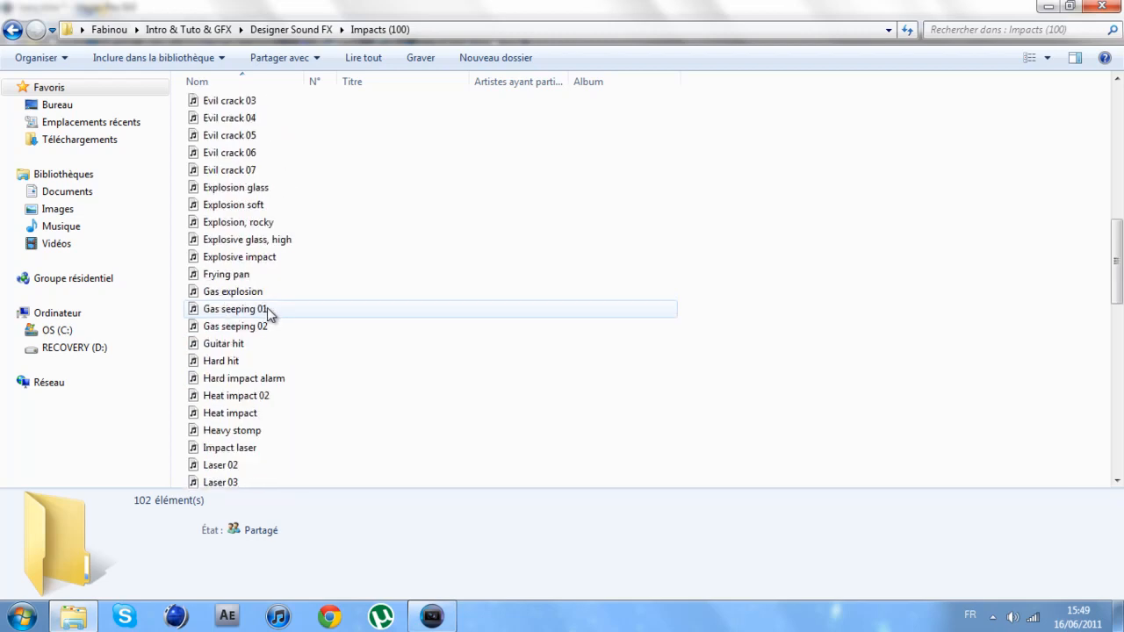
pyautogui.scroll(7, 268, 315)
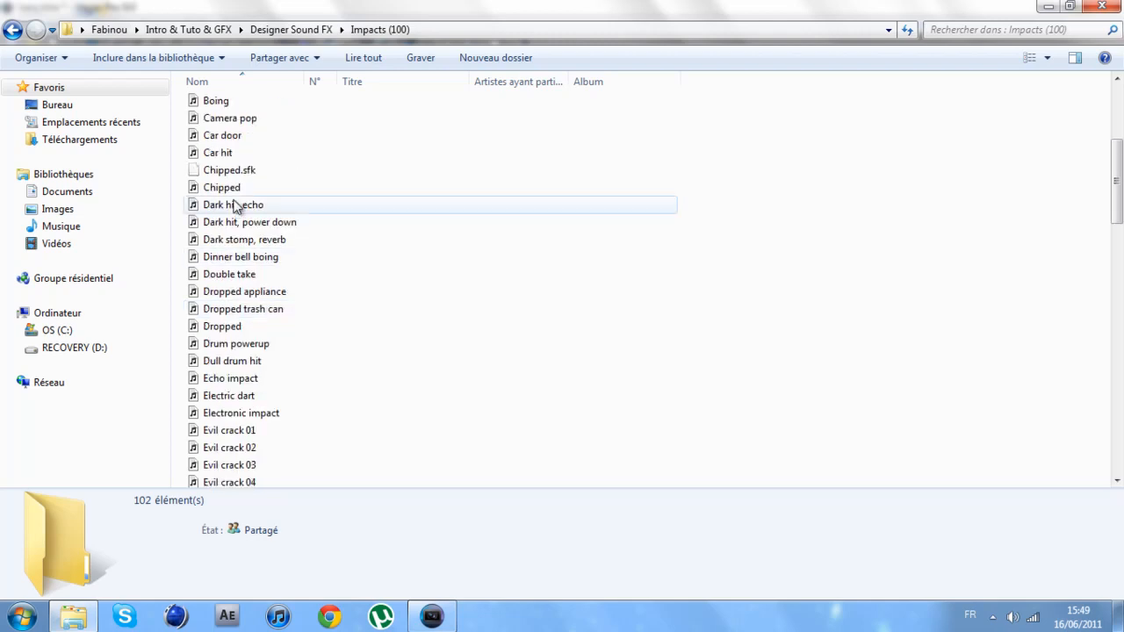
pyautogui.scroll(2, 233, 205)
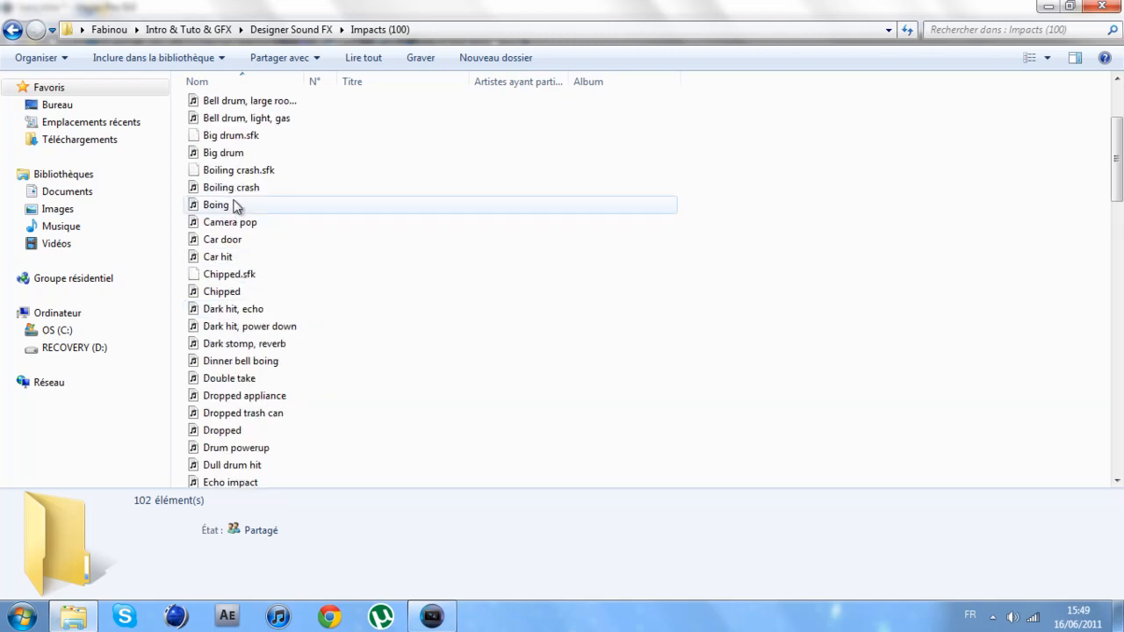
# - Preview the Big drum and Boiling crash impact sounds in iTunes
pyautogui.click(236, 155)
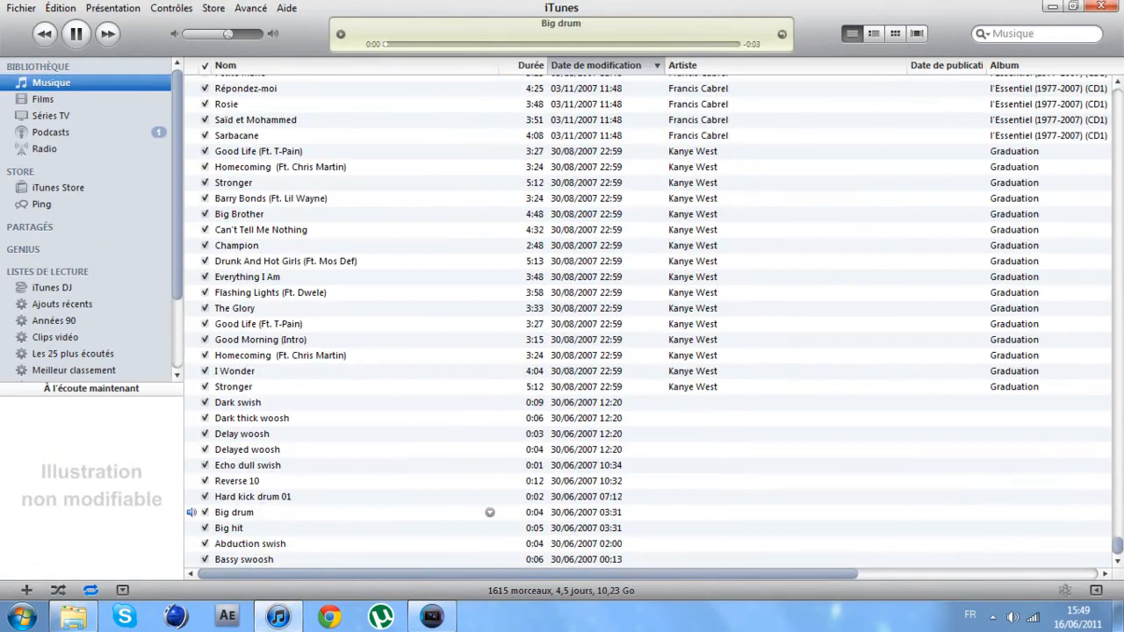
pyautogui.click(1047, 8)
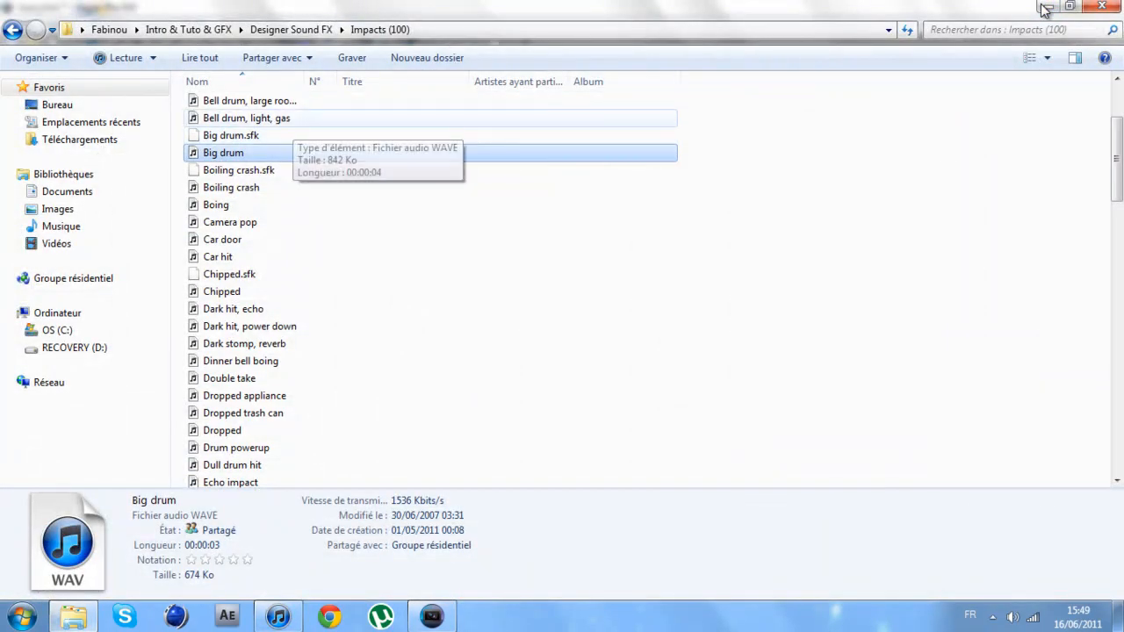
pyautogui.scroll(1, 263, 232)
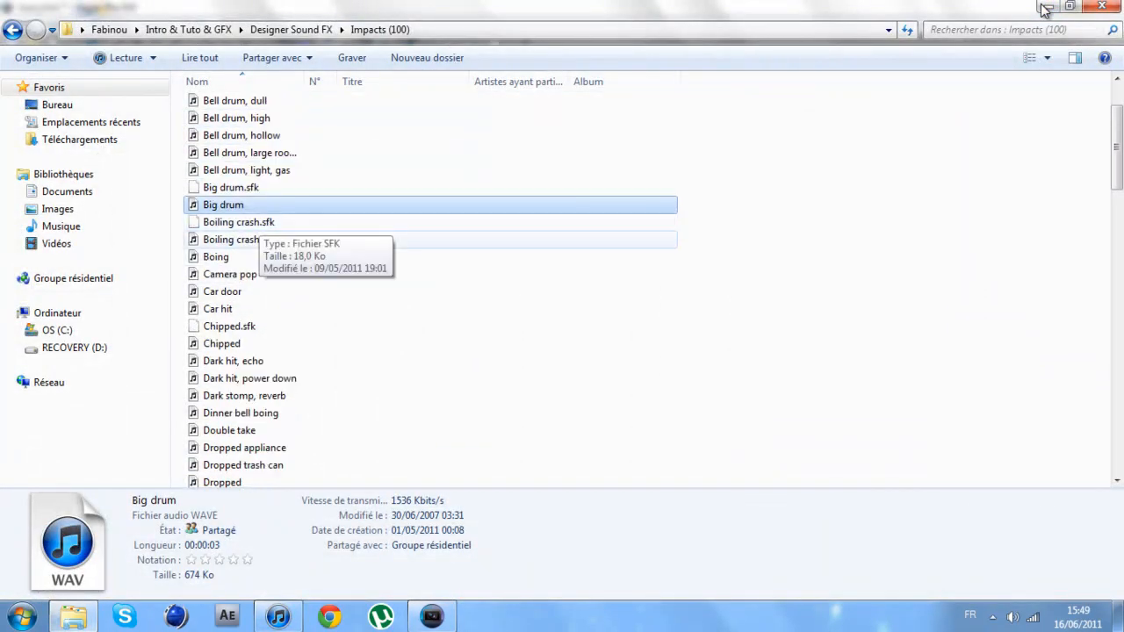
pyautogui.doubleClick(231, 239)
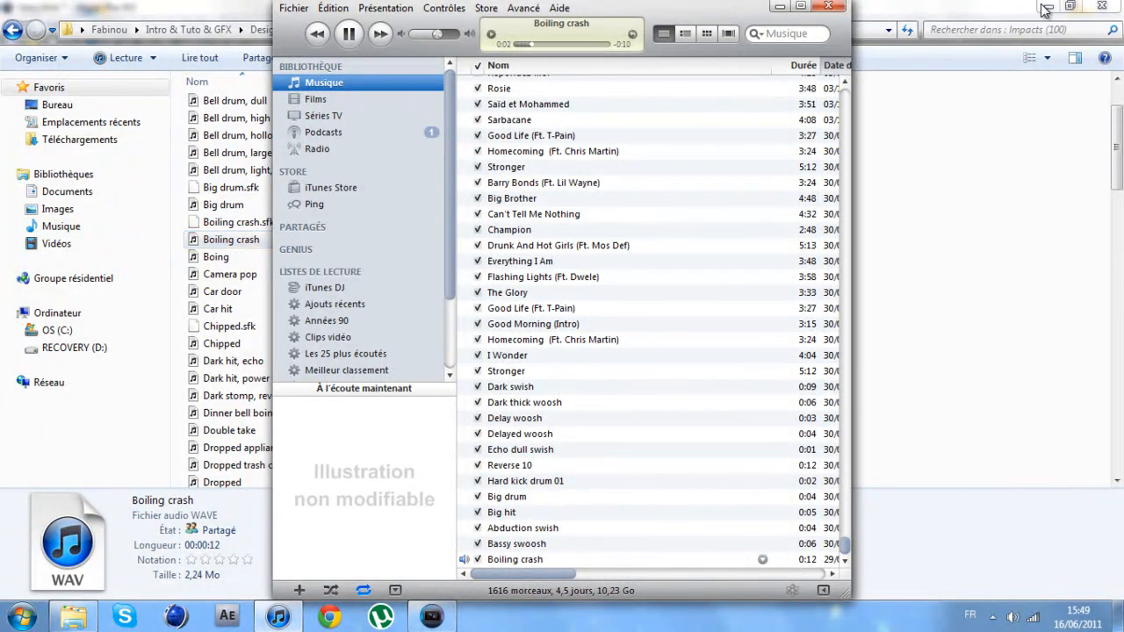
pyautogui.doubleClick(231, 238)
pyautogui.click(231, 274)
# - Find the Explosion glass sound among the impacts, preview it in iTunes and pause the playback
pyautogui.scroll(-3, 230, 274)
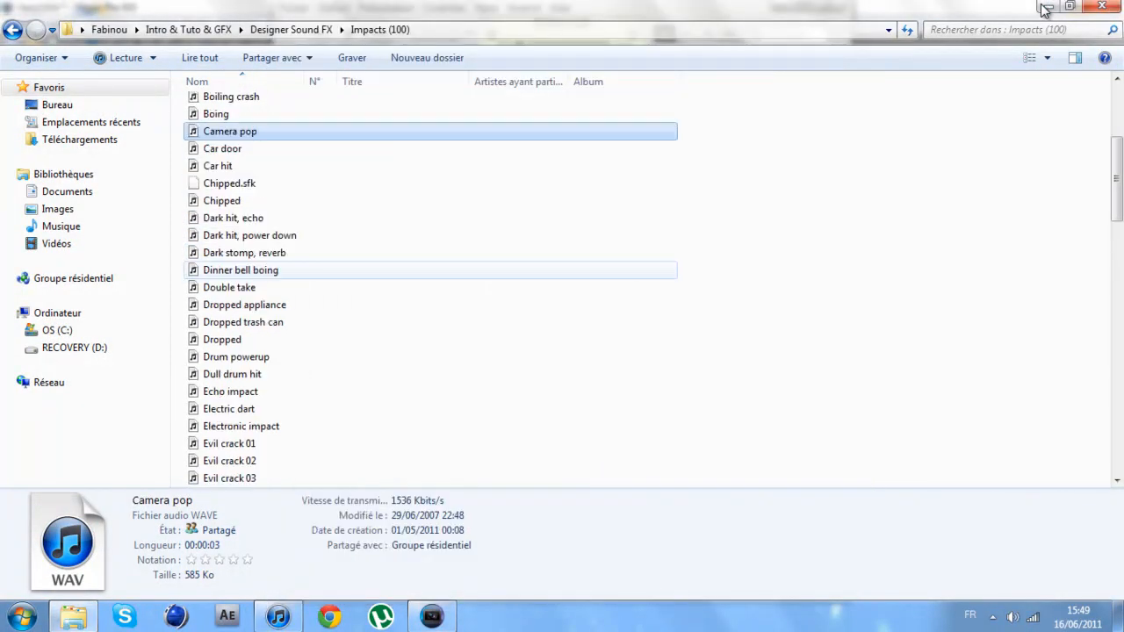
pyautogui.scroll(-6, 237, 304)
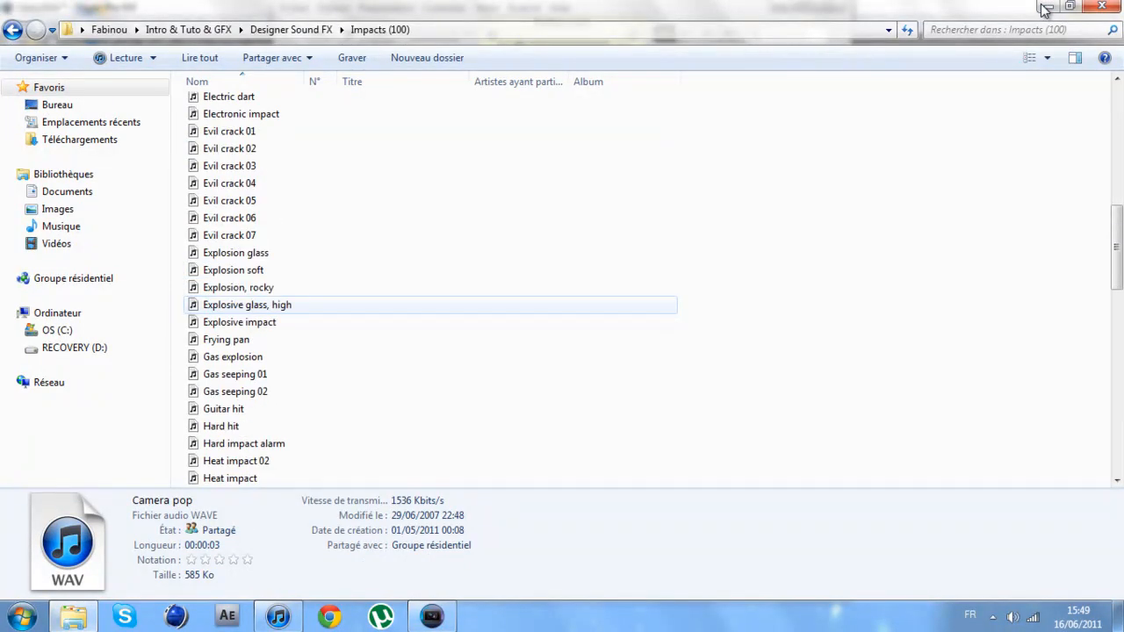
pyautogui.scroll(-5, 237, 304)
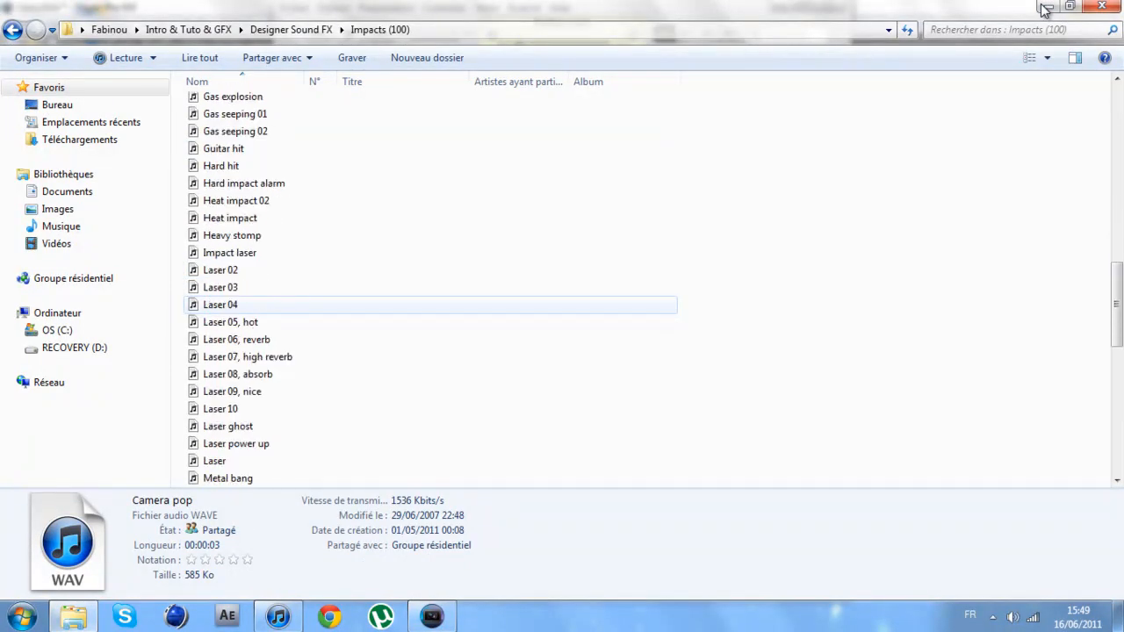
pyautogui.scroll(5, 237, 304)
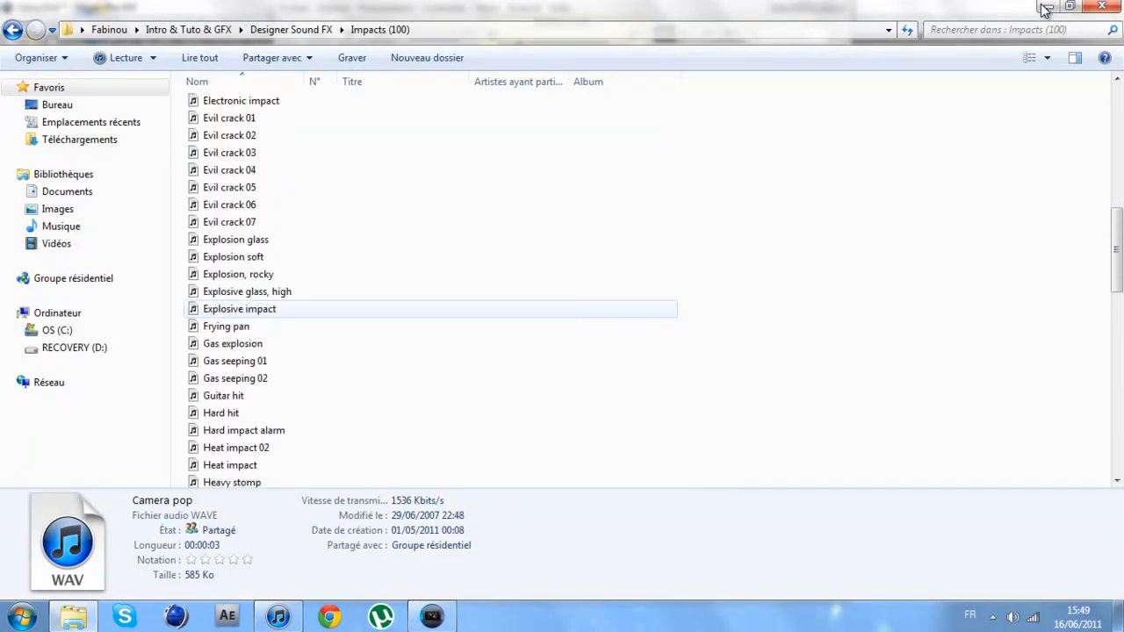
pyautogui.doubleClick(236, 239)
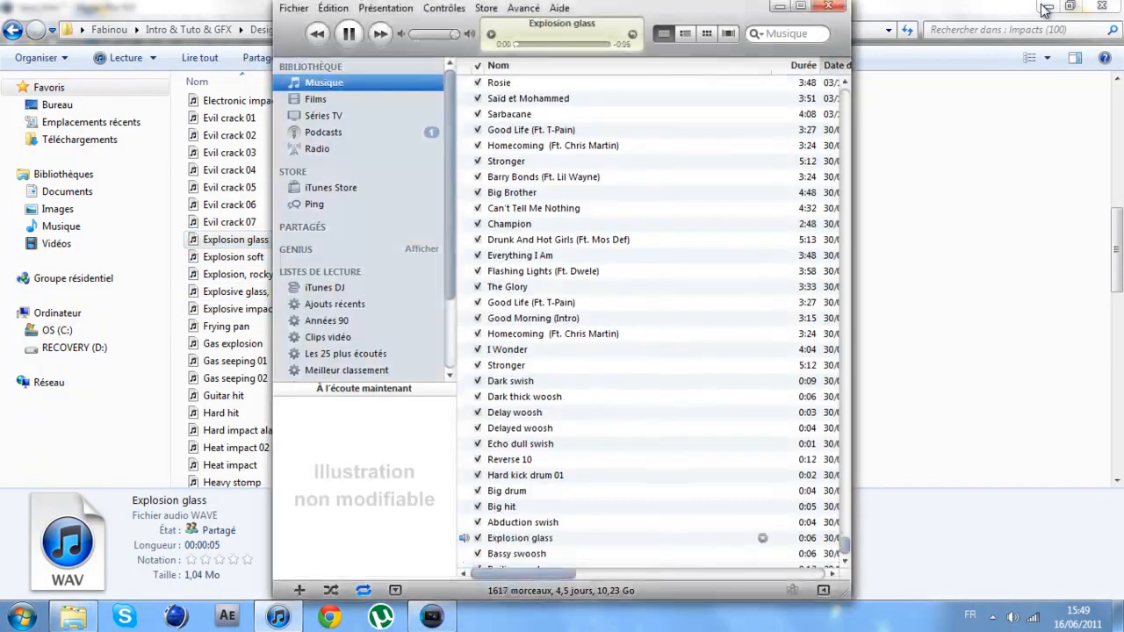
pyautogui.click(350, 34)
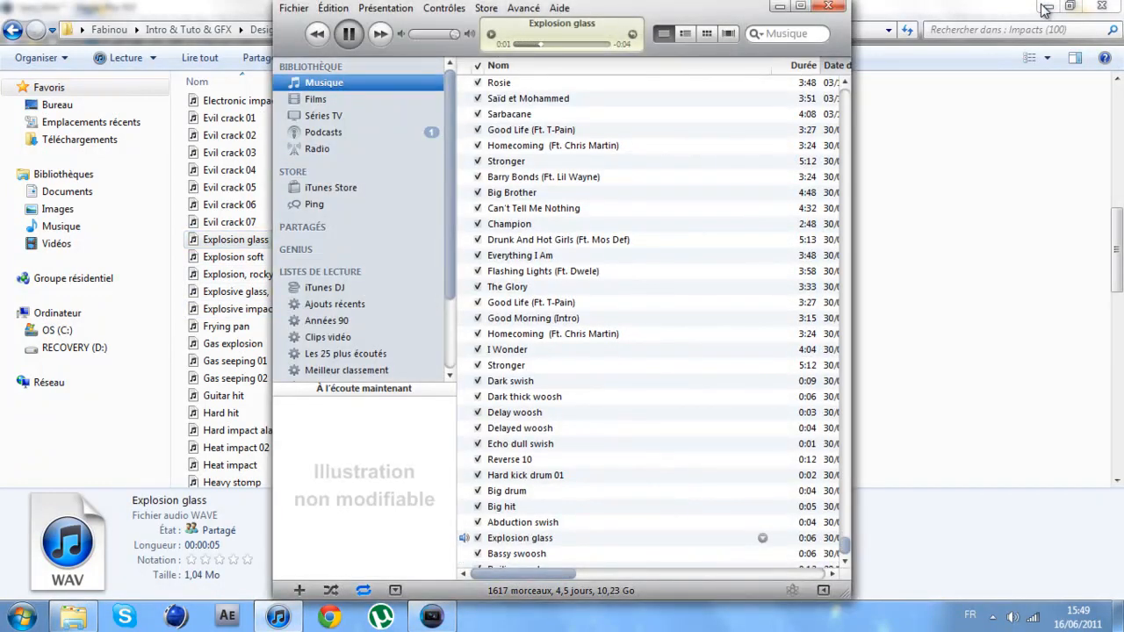
# - Add the Explosion glass sound to a new audio track in Vegas Pro, starting at 00:00:01;07
pyautogui.moveTo(606, 8); pyautogui.dragTo(695, 8)
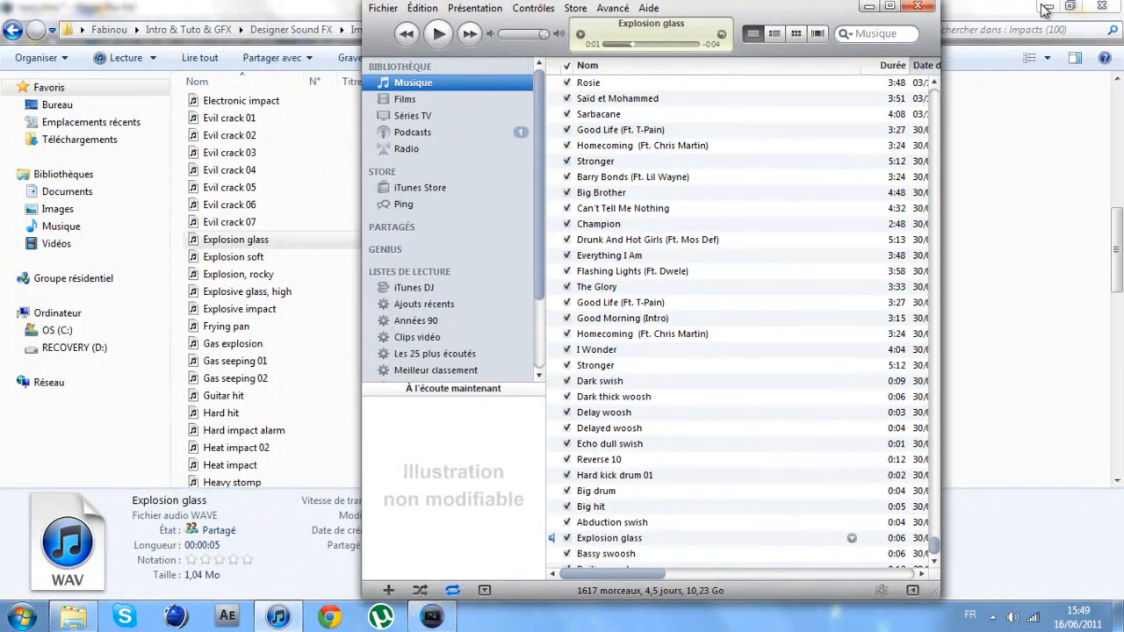
pyautogui.moveTo(609, 538)
pyautogui.mouseDown()
pyautogui.moveTo(567, 520)
pyautogui.moveTo(619, 542)
pyautogui.moveTo(572, 533)
pyautogui.moveTo(443, 613)
pyautogui.moveTo(405, 368)
pyautogui.mouseUp()
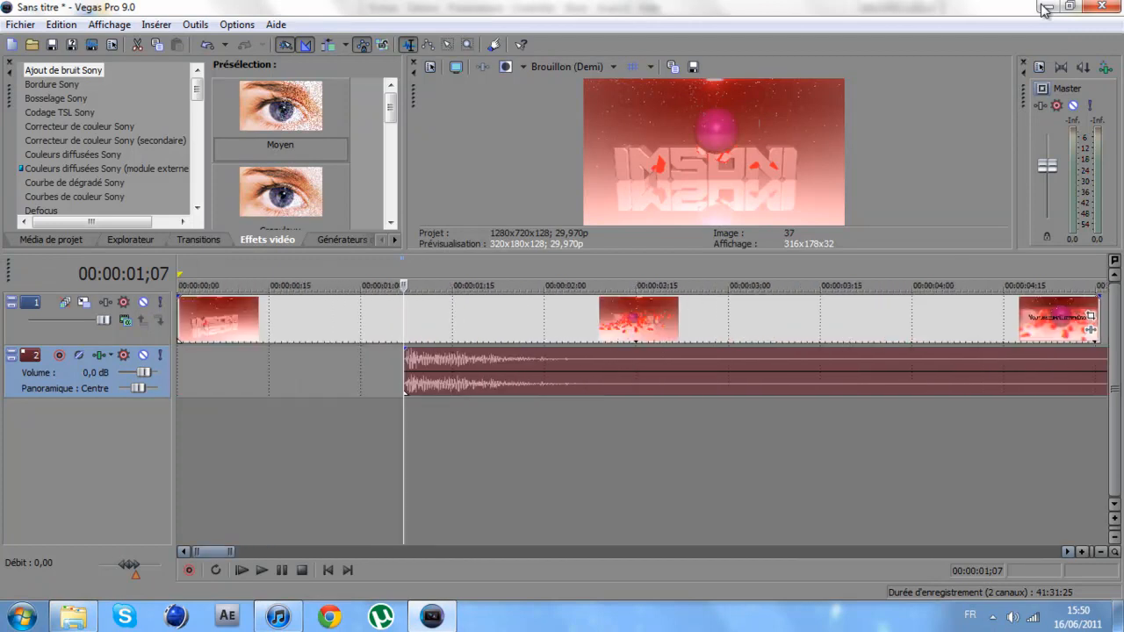
# - Play the project from the beginning to check the explosion sound against the impact, pausing after it
pyautogui.press('Home')
pyautogui.press('space')
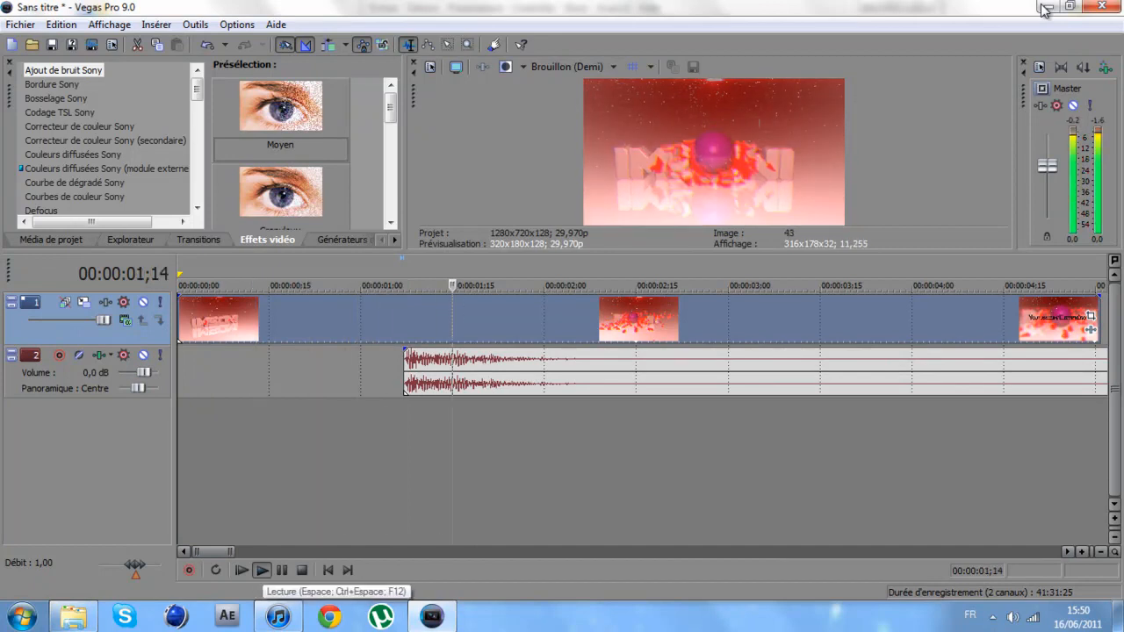
pyautogui.press('Return')
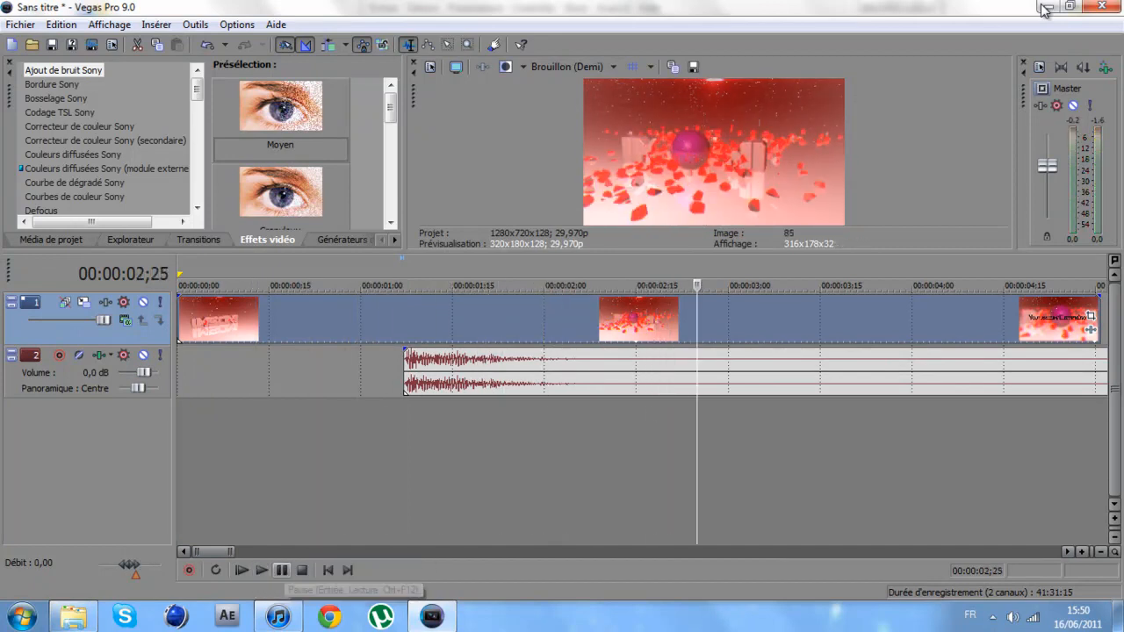
# - Replay the project from the beginning several times to check the explosion sound against the ball's impact
pyautogui.press('Home')
pyautogui.press('space')
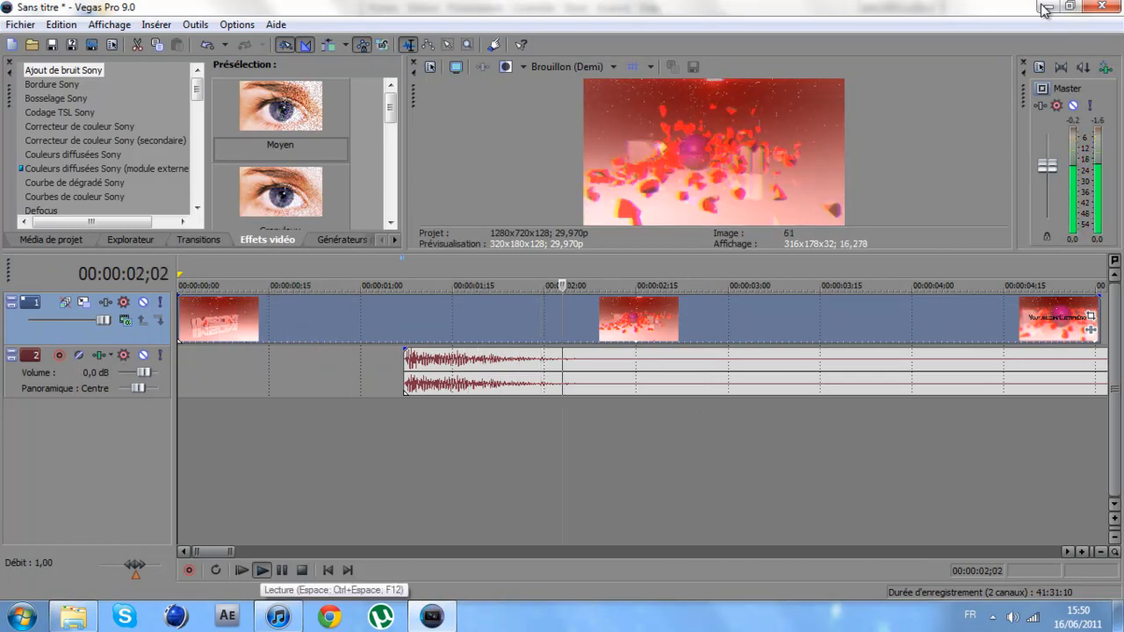
pyautogui.press('space')
pyautogui.press('space')
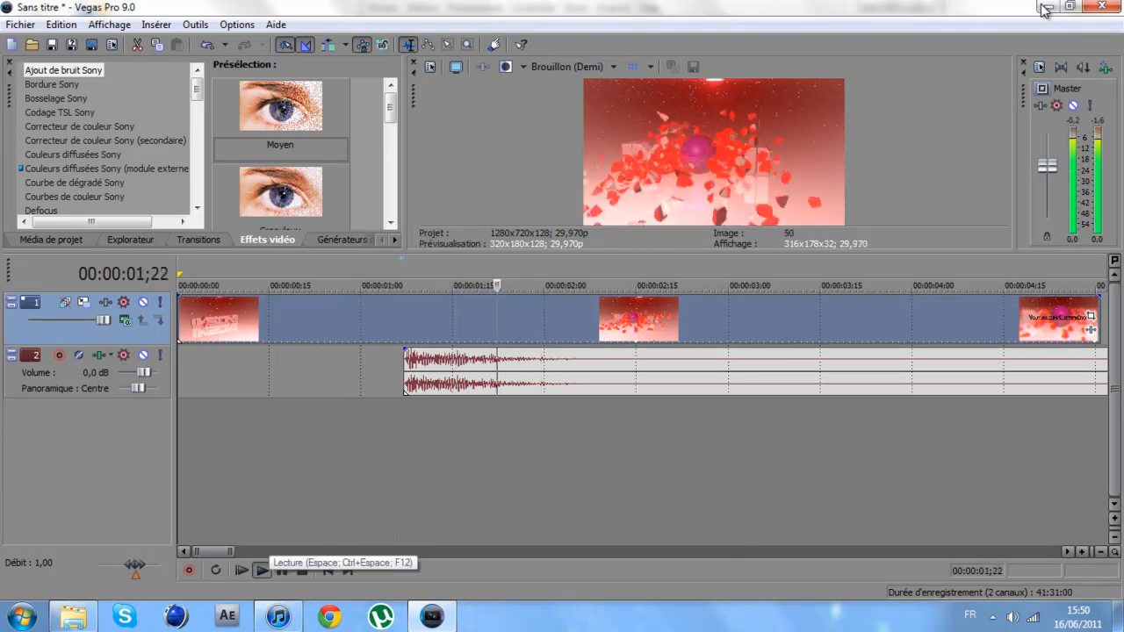
pyautogui.press('Return')
# - Nudge the Explosion glass sound to start at about 00:00:01;09, playing the clip between the two adjustments
pyautogui.moveTo(439, 370); pyautogui.dragTo(444, 371)
pyautogui.click(312, 371)
pyautogui.press('space')
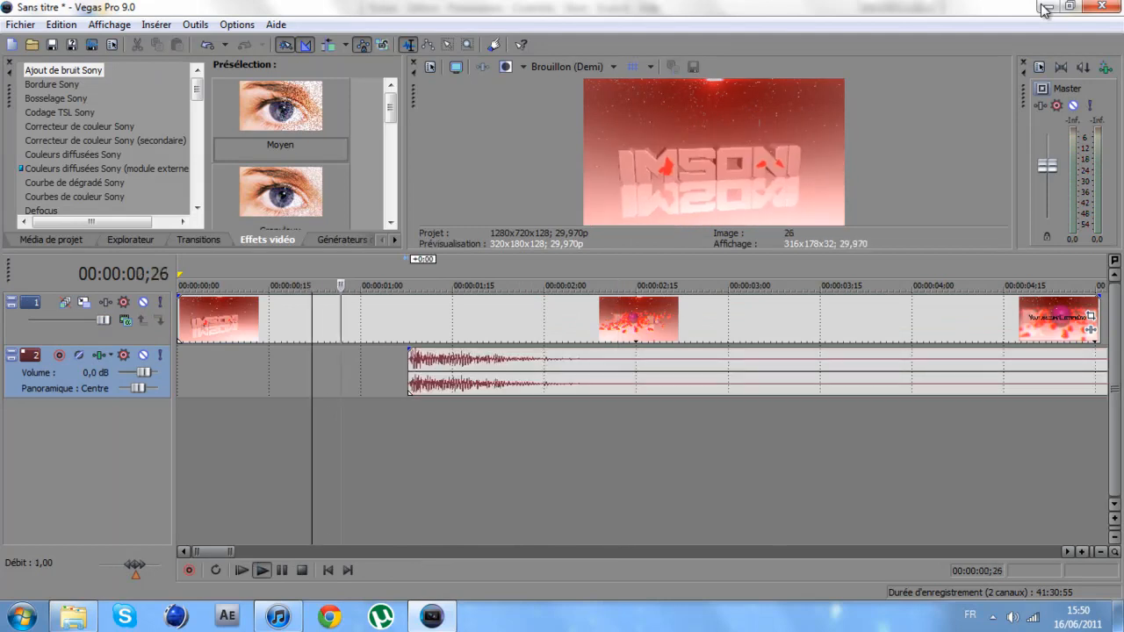
pyautogui.click(282, 570)
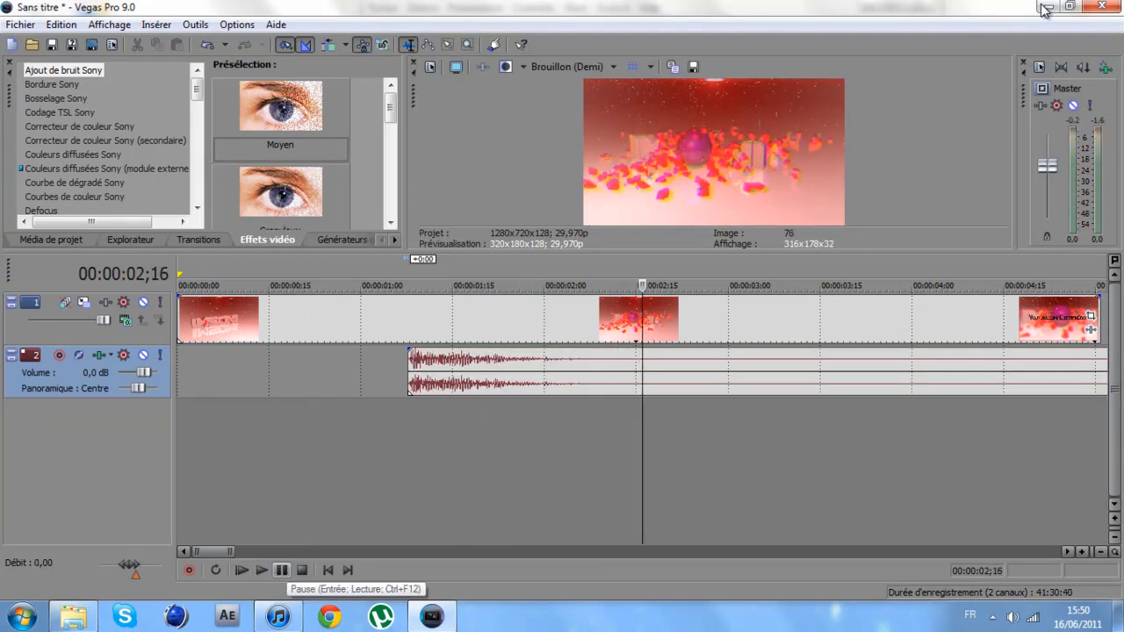
pyautogui.moveTo(520, 371); pyautogui.dragTo(528, 371)
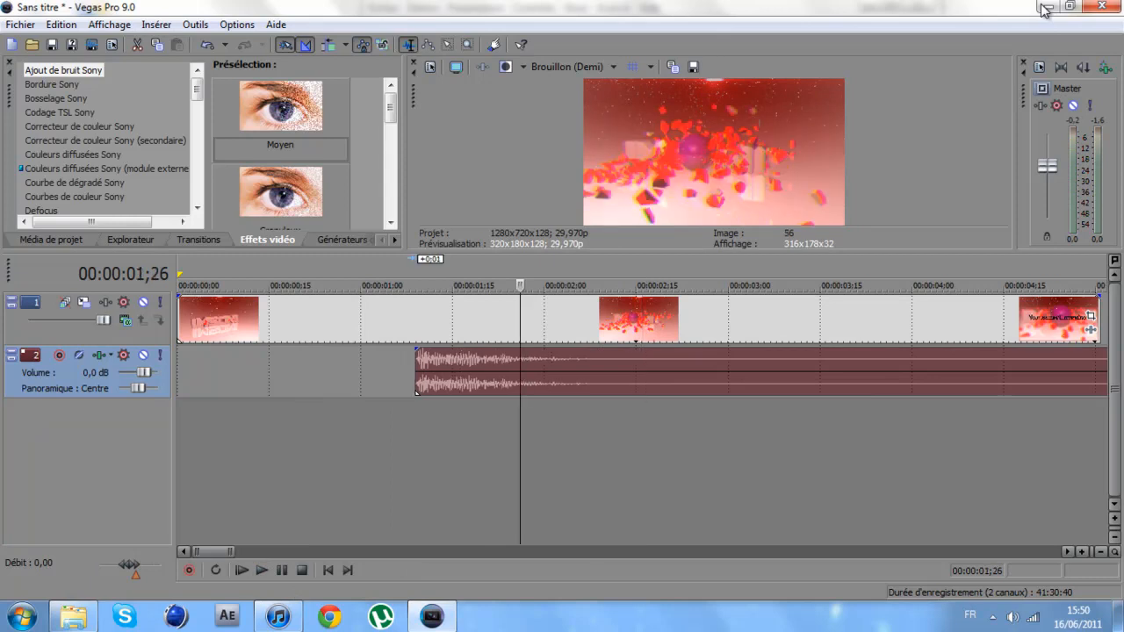
# - Replay the intro from before the impact to check the synchronisation of the shifted explosion sound
pyautogui.click(232, 370)
pyautogui.click(262, 570)
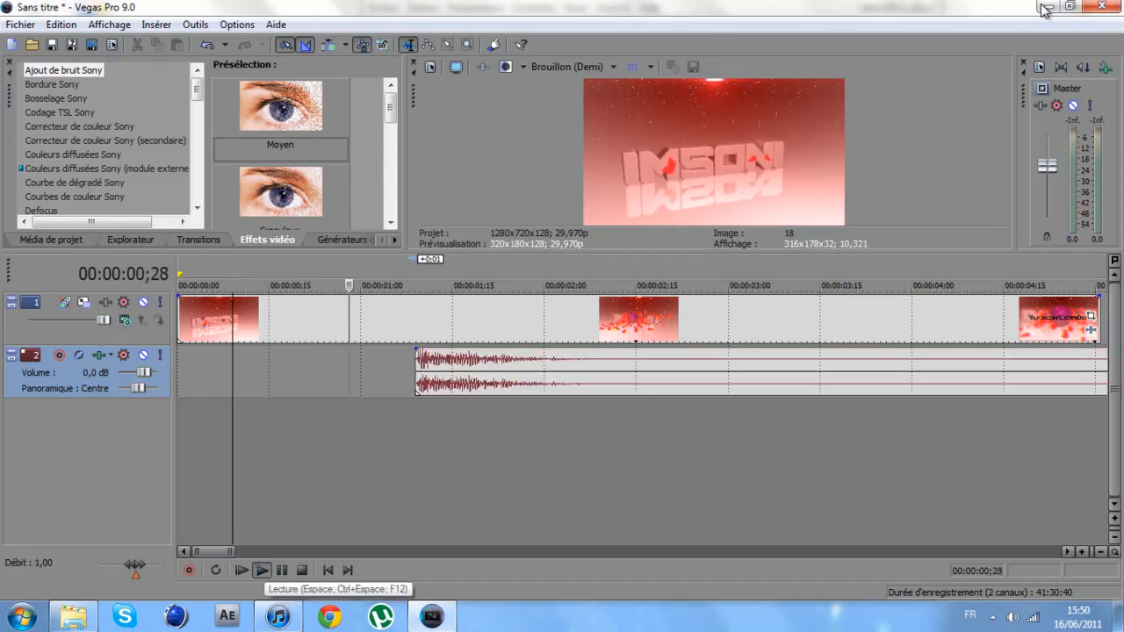
pyautogui.press('space')
pyautogui.press('space')
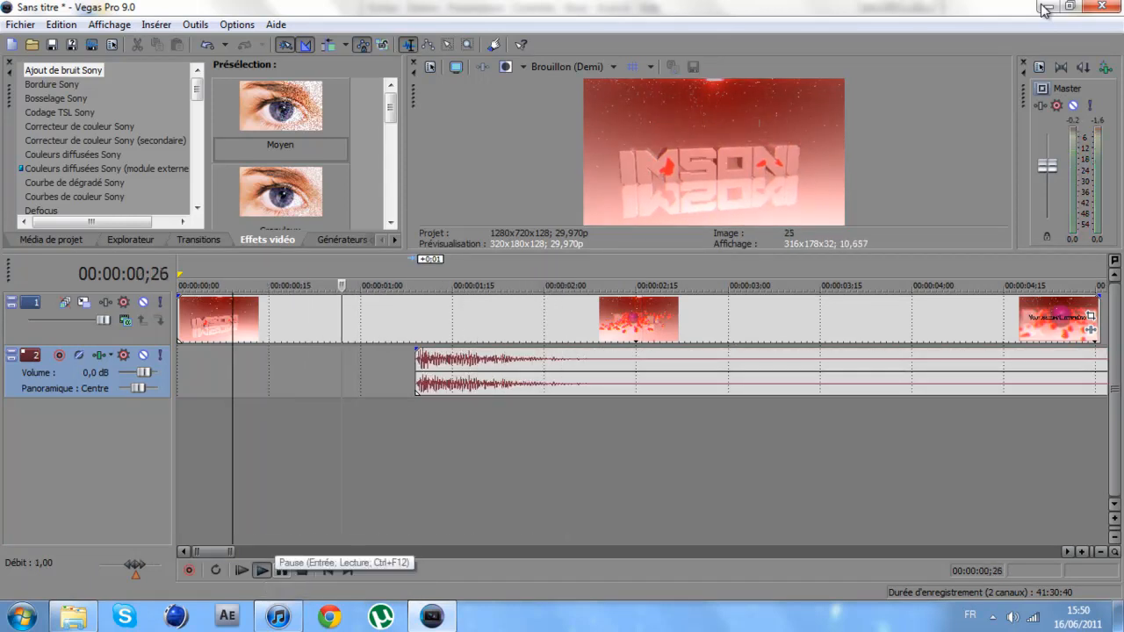
pyautogui.click(281, 570)
pyautogui.click(241, 570)
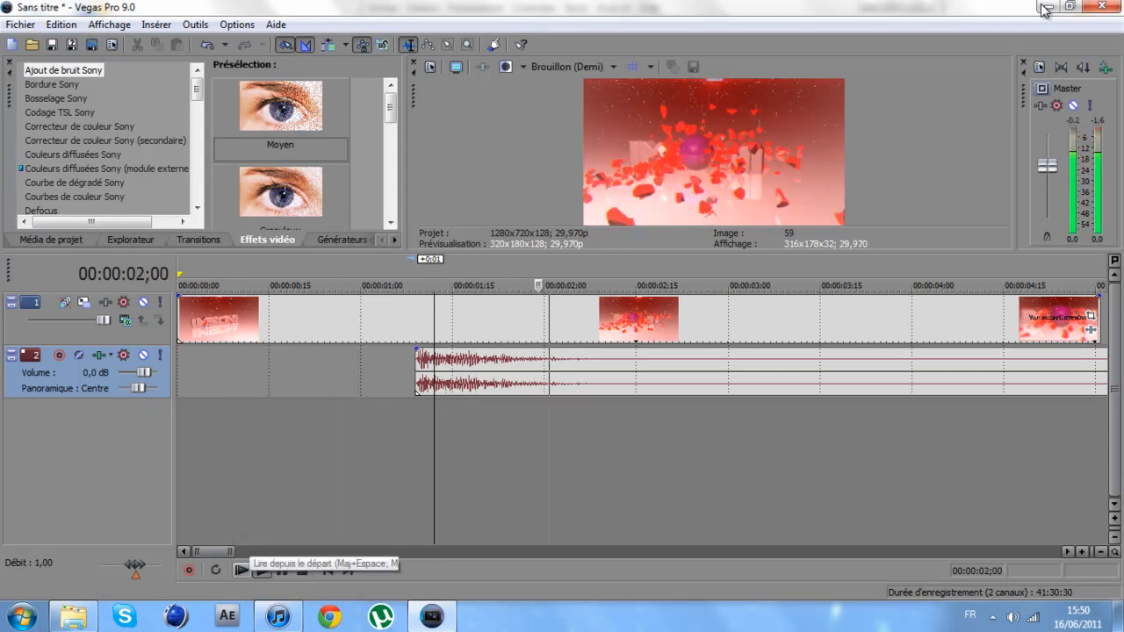
pyautogui.click(281, 570)
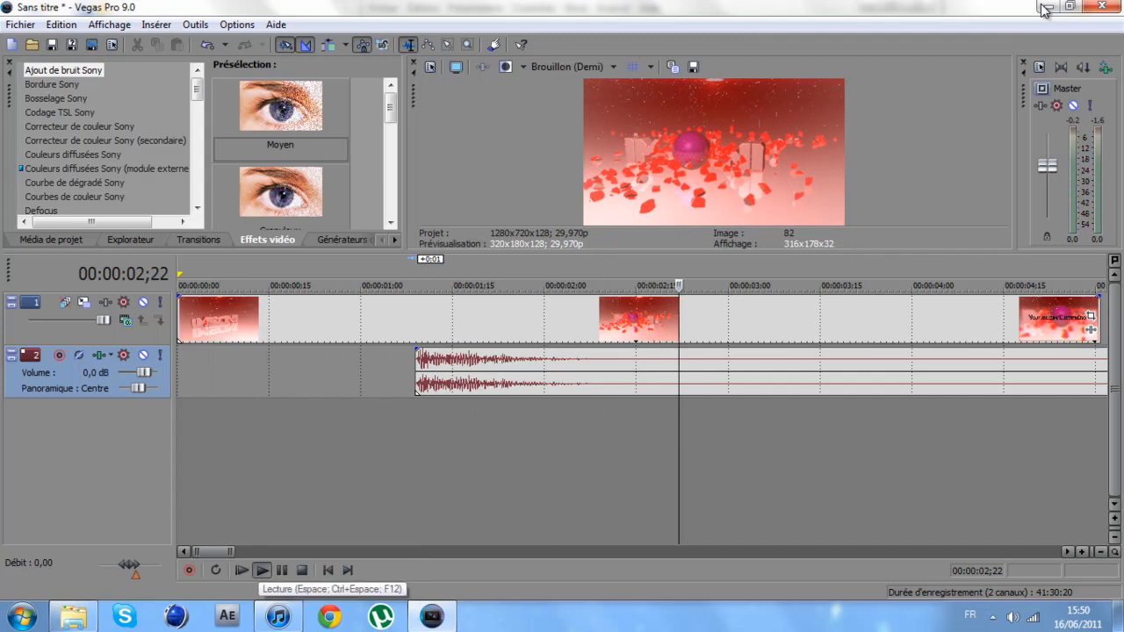
pyautogui.click(261, 570)
pyautogui.click(281, 570)
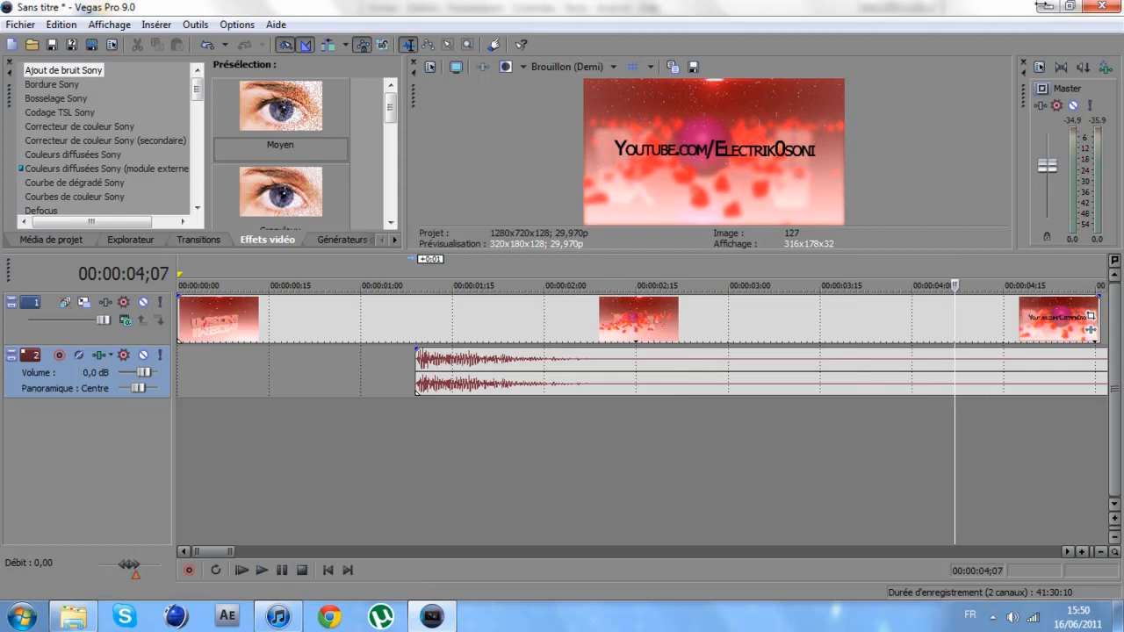
# - Position the cursor at 00:00:03;03, where the YouTube address text slides in, and enlarge the video preview area
pyautogui.click(900, 318)
pyautogui.press('Left')
pyautogui.press('Left')
pyautogui.press('Left')
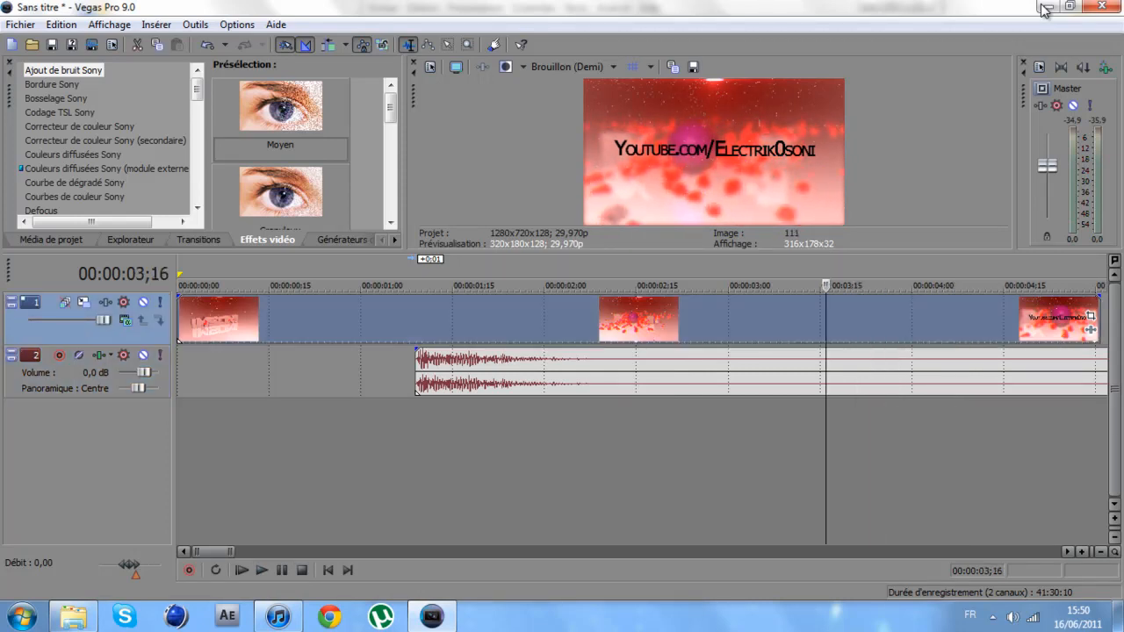
pyautogui.press('Left')
pyautogui.press('Left')
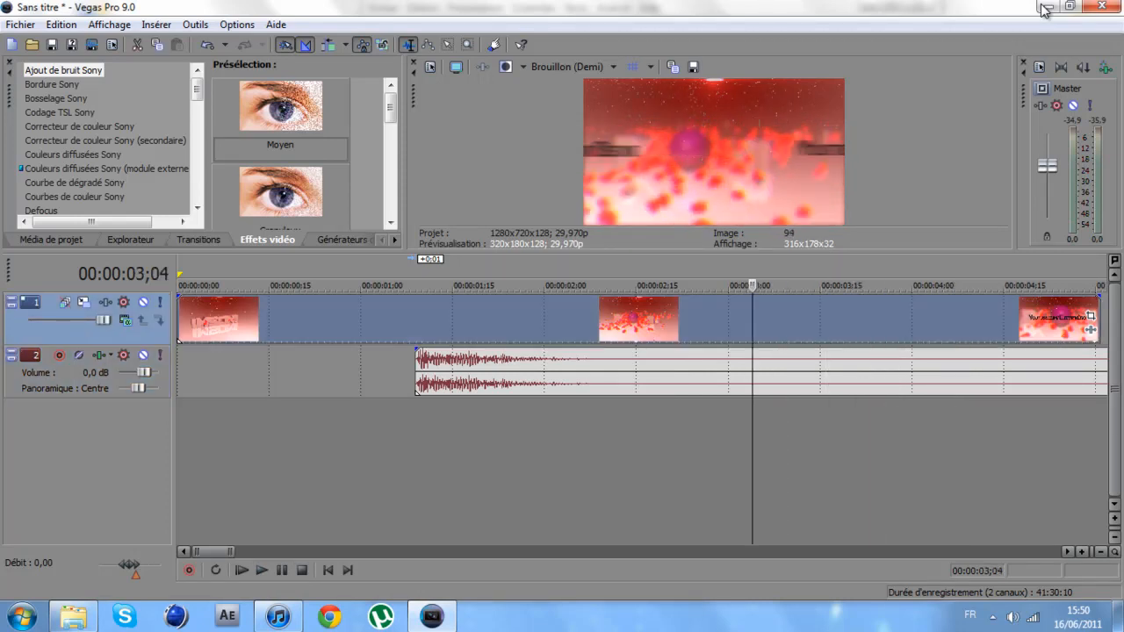
pyautogui.press('Left')
pyautogui.hotkey('alt', 'Right')
pyautogui.hotkey('alt', 'Right')
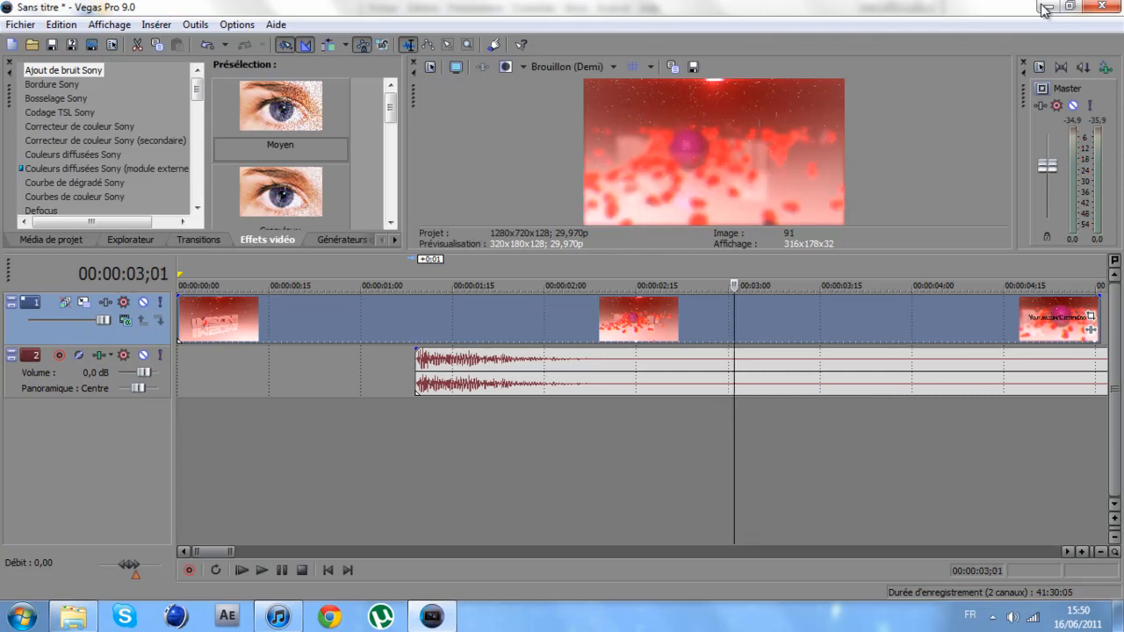
pyautogui.hotkey('alt', 'Right')
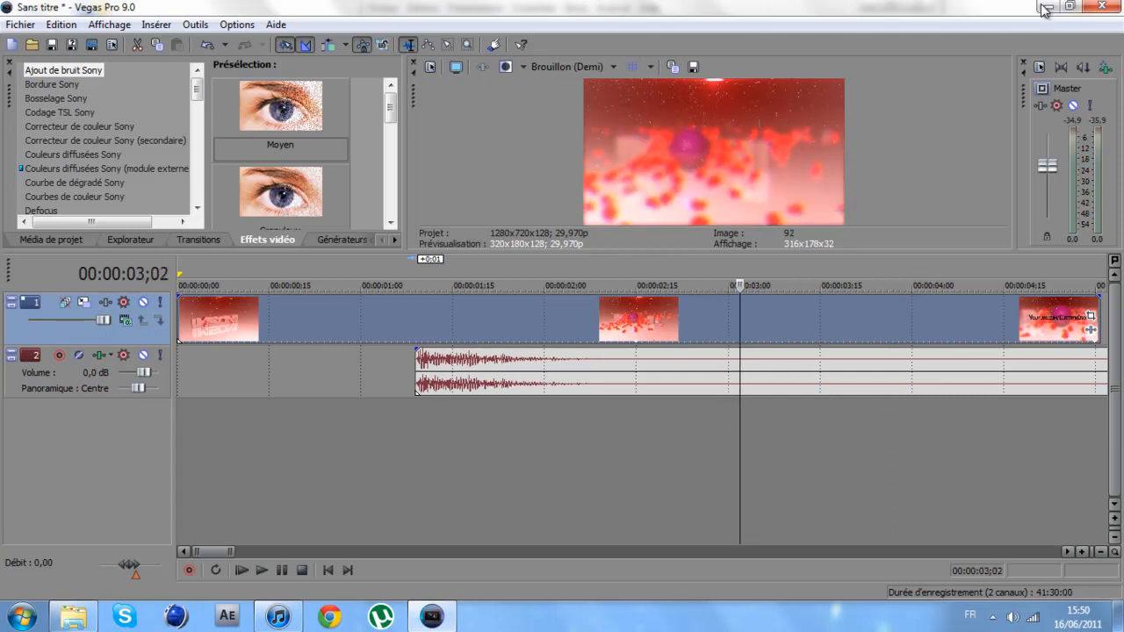
pyautogui.hotkey('alt', 'Right')
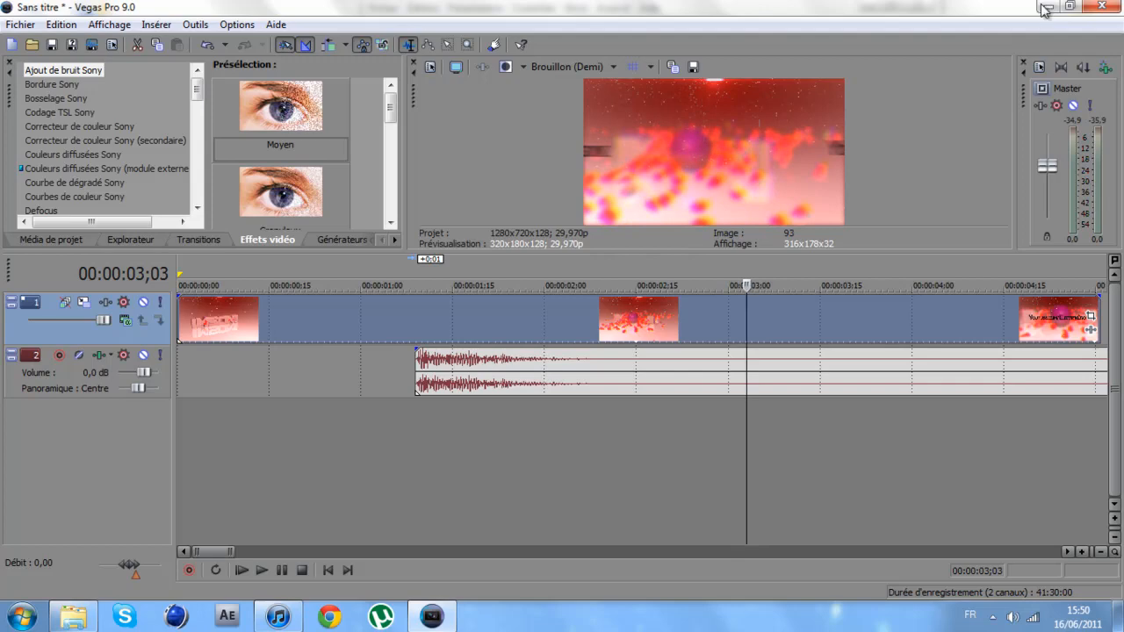
pyautogui.moveTo(562, 252); pyautogui.dragTo(562, 387)
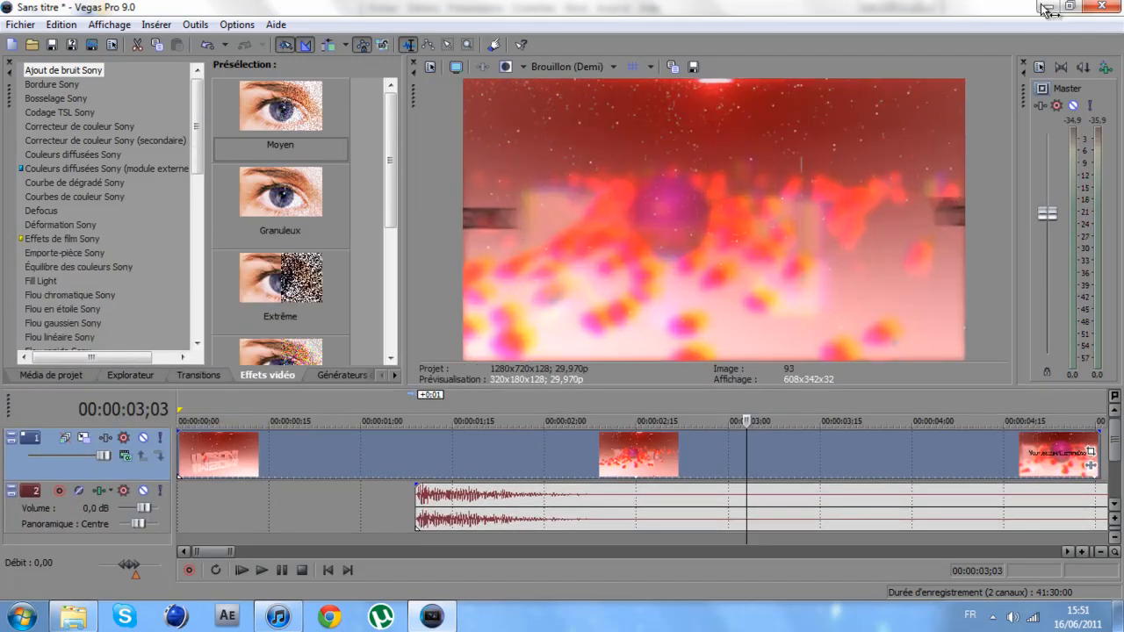
pyautogui.moveTo(563, 387); pyautogui.dragTo(562, 305)
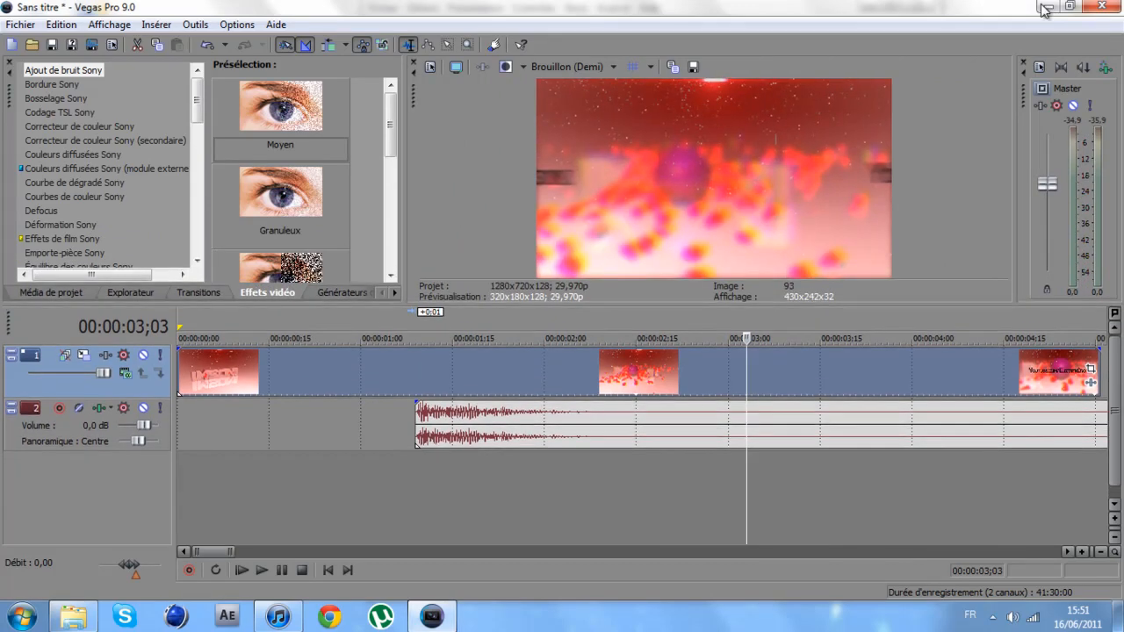
# - Switch to Windows Explorer and open the Swishes (100) folder in the Designer Sound FX library
pyautogui.click(278, 617)
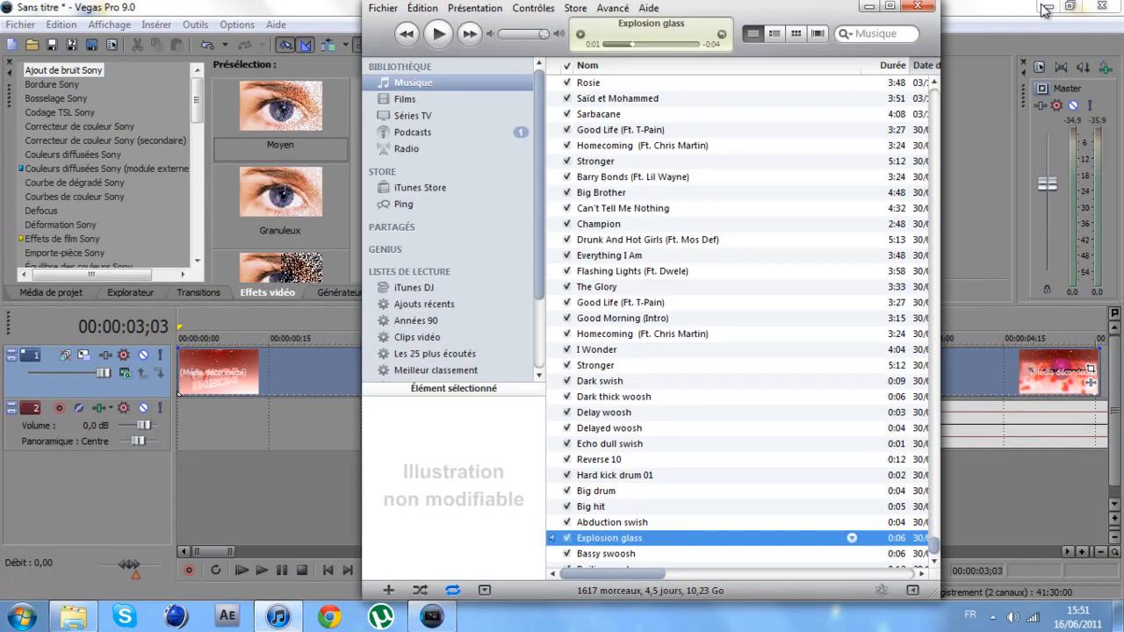
pyautogui.hotkey('alt', 'Tab')
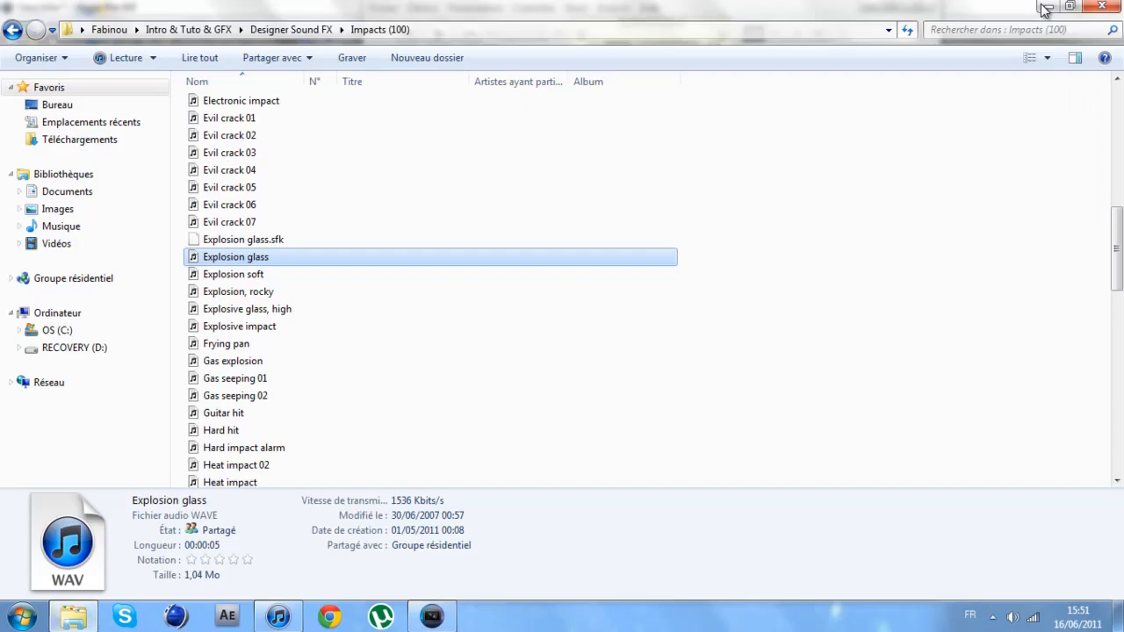
pyautogui.press('BackSpace')
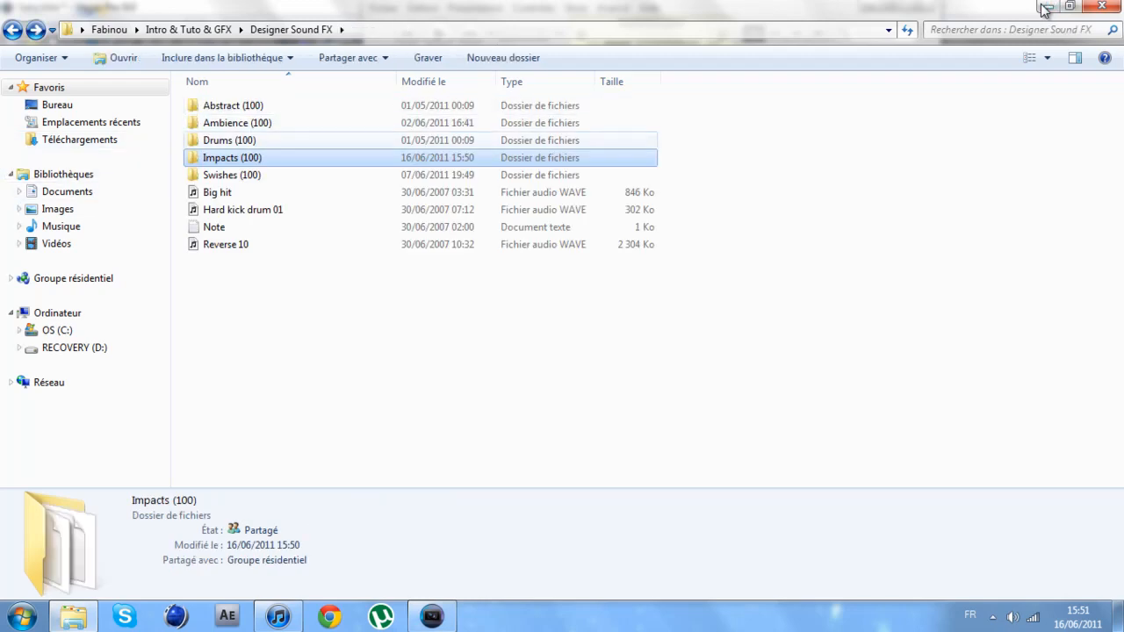
pyautogui.doubleClick(231, 175)
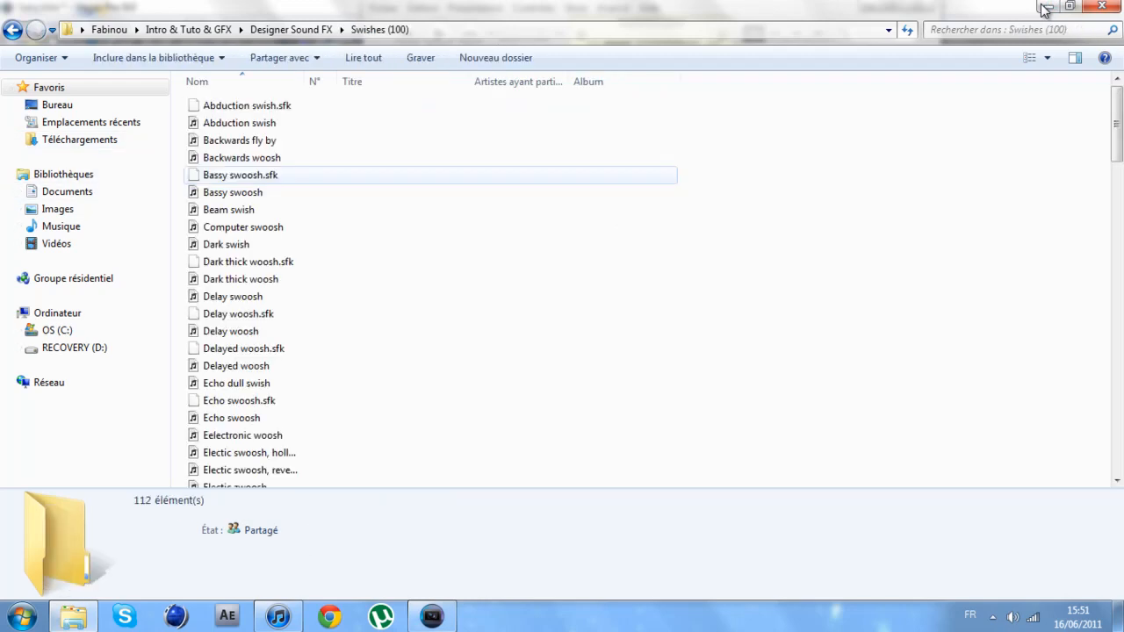
# - Preview Bassy swoosh, Dark thick woosh, Echo swoosh, Delayed woosh and Delay swoosh in iTunes, and replay Bassy swoosh
pyautogui.doubleClick(232, 192)
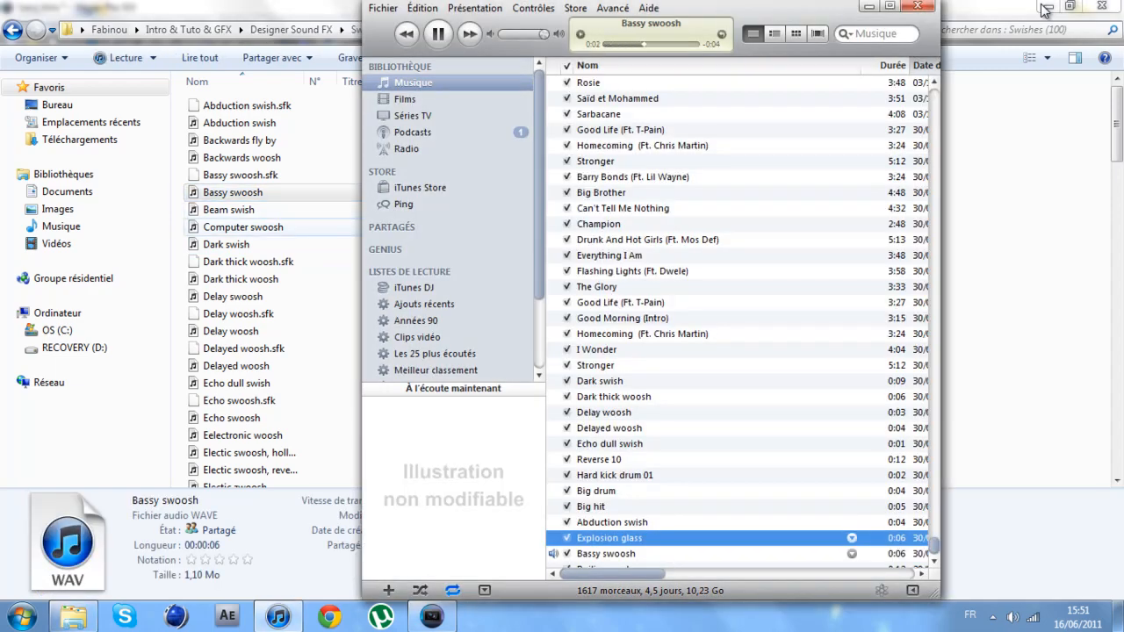
pyautogui.doubleClick(239, 280)
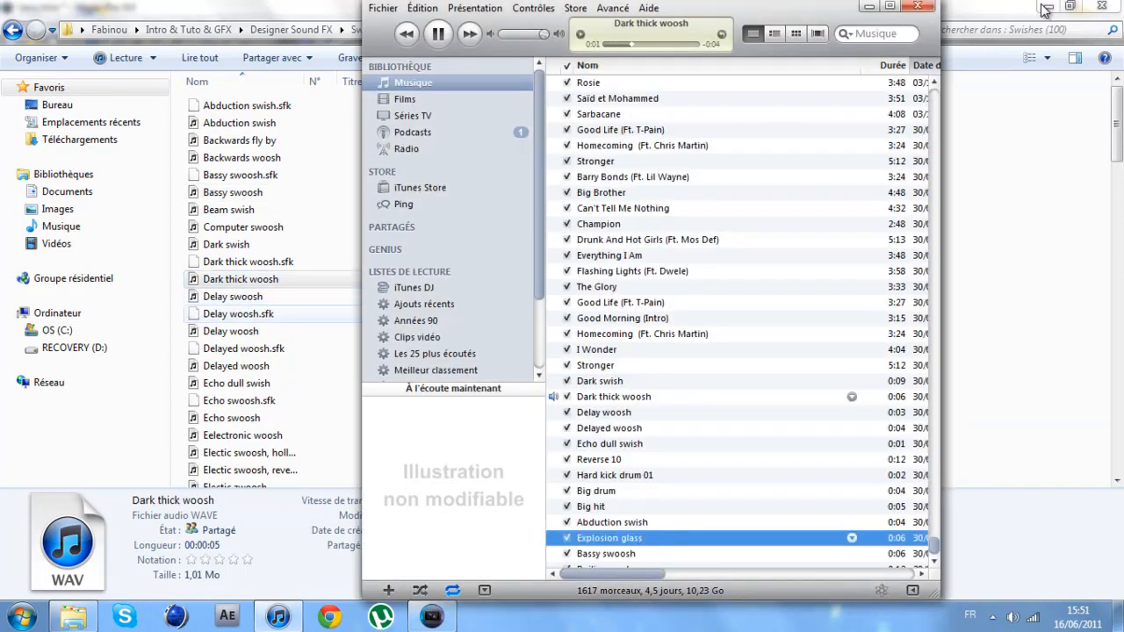
pyautogui.doubleClick(232, 419)
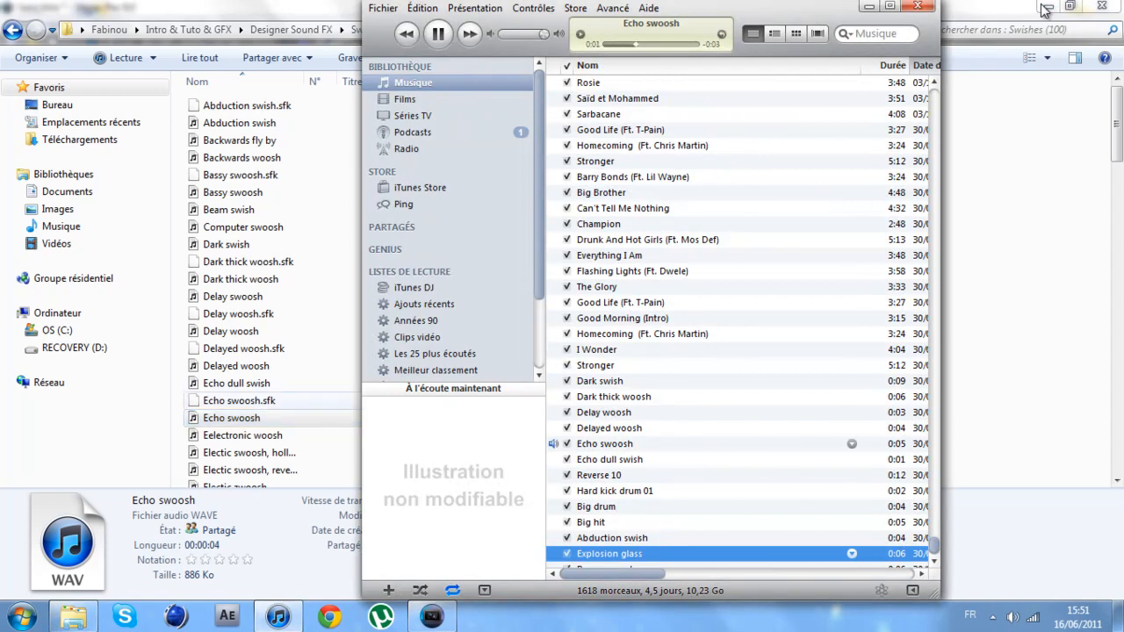
pyautogui.doubleClick(236, 366)
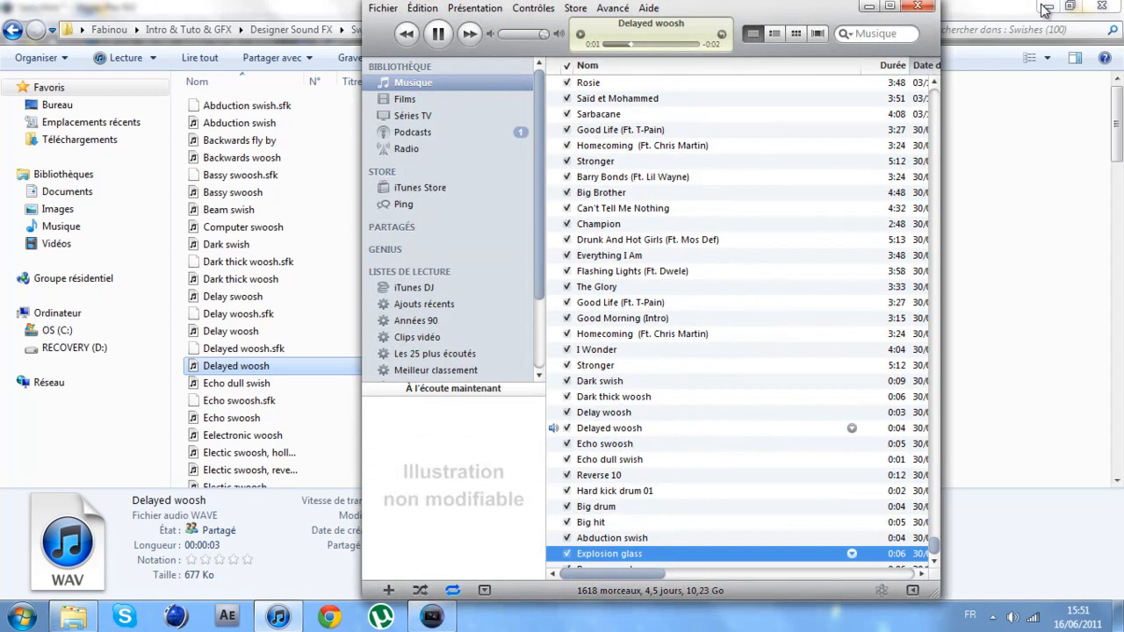
pyautogui.doubleClick(232, 297)
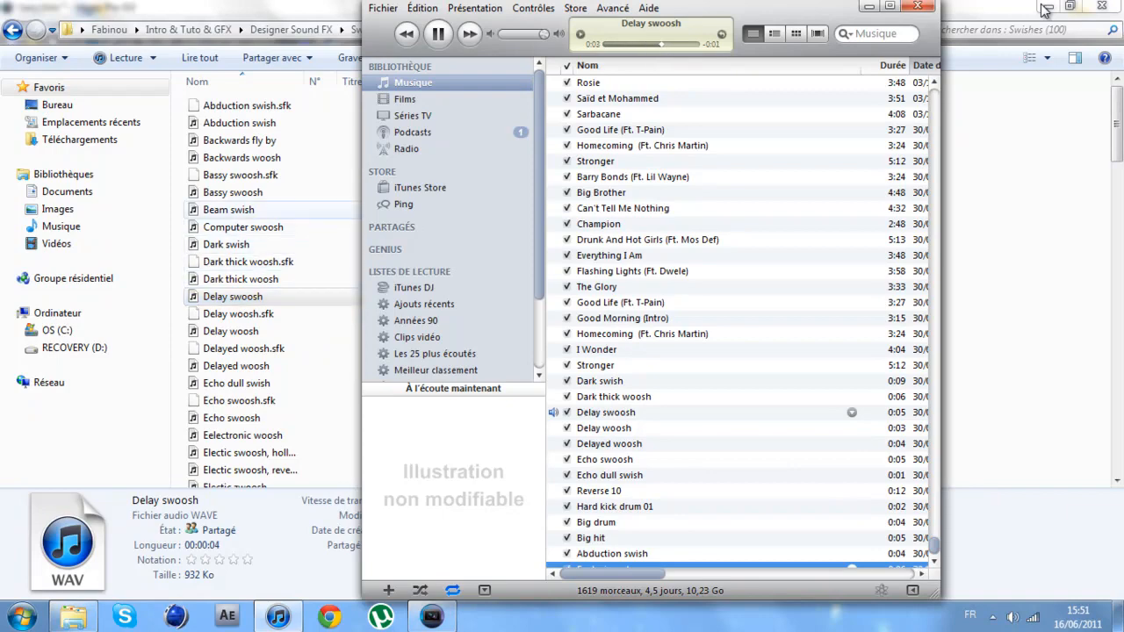
pyautogui.doubleClick(233, 193)
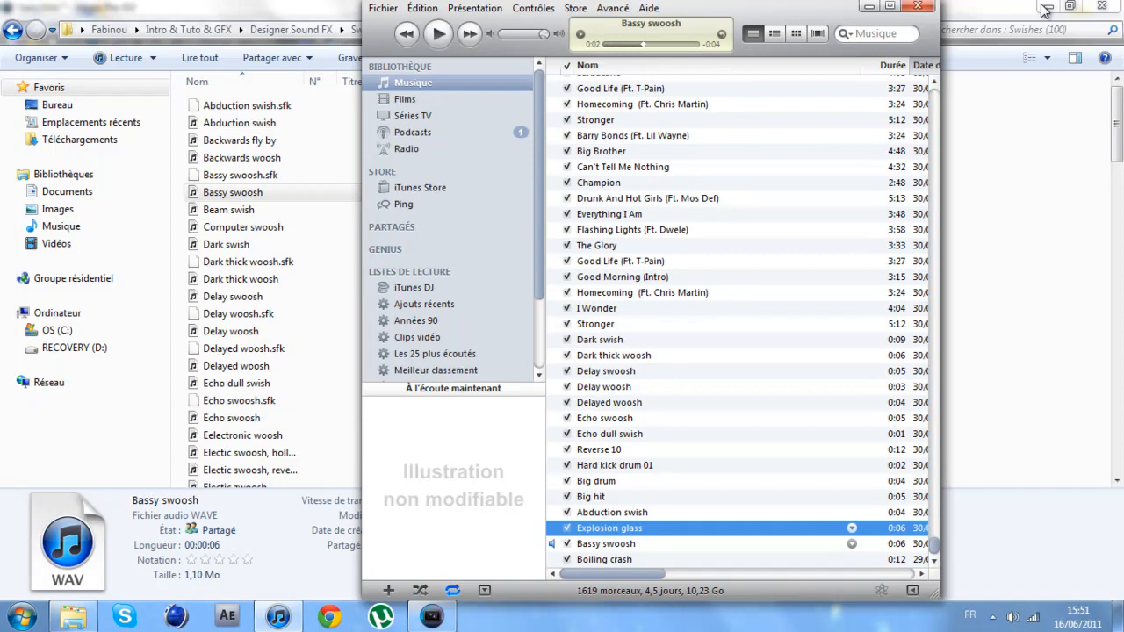
# - Add the Bassy swoosh sound to a new audio track in Vegas Pro, starting at about 00:00:02;13, and play the result
pyautogui.click(606, 544)
pyautogui.moveTo(606, 544)
pyautogui.mouseDown()
pyautogui.moveTo(536, 544)
pyautogui.moveTo(428, 620)
pyautogui.moveTo(771, 479)
pyautogui.moveTo(659, 479)
pyautogui.mouseUp()
pyautogui.click(538, 479)
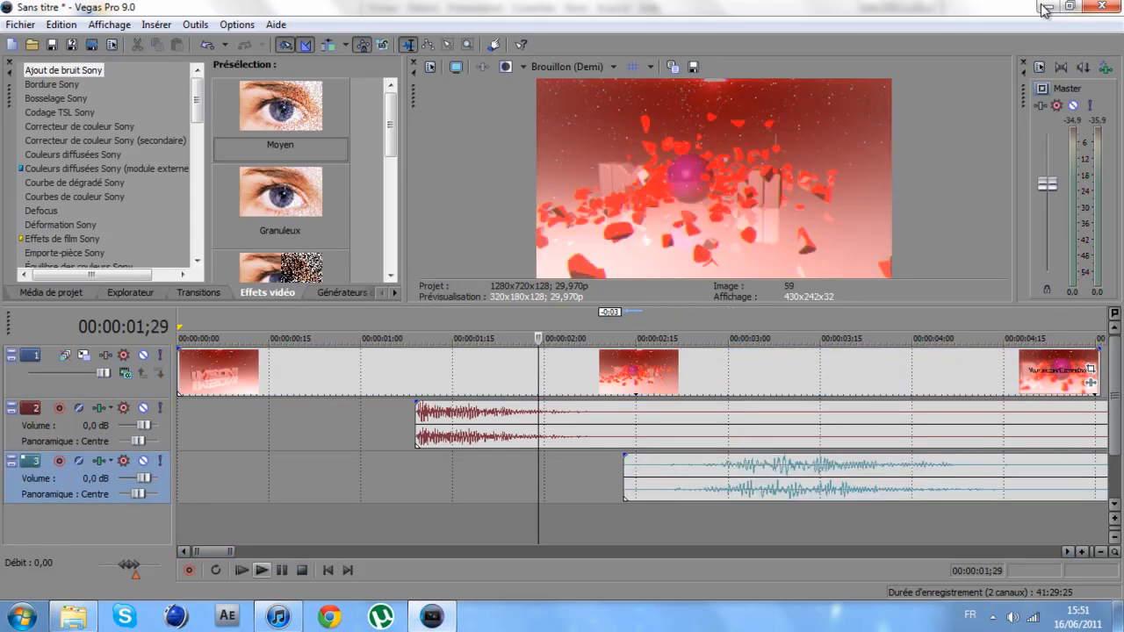
pyautogui.click(262, 570)
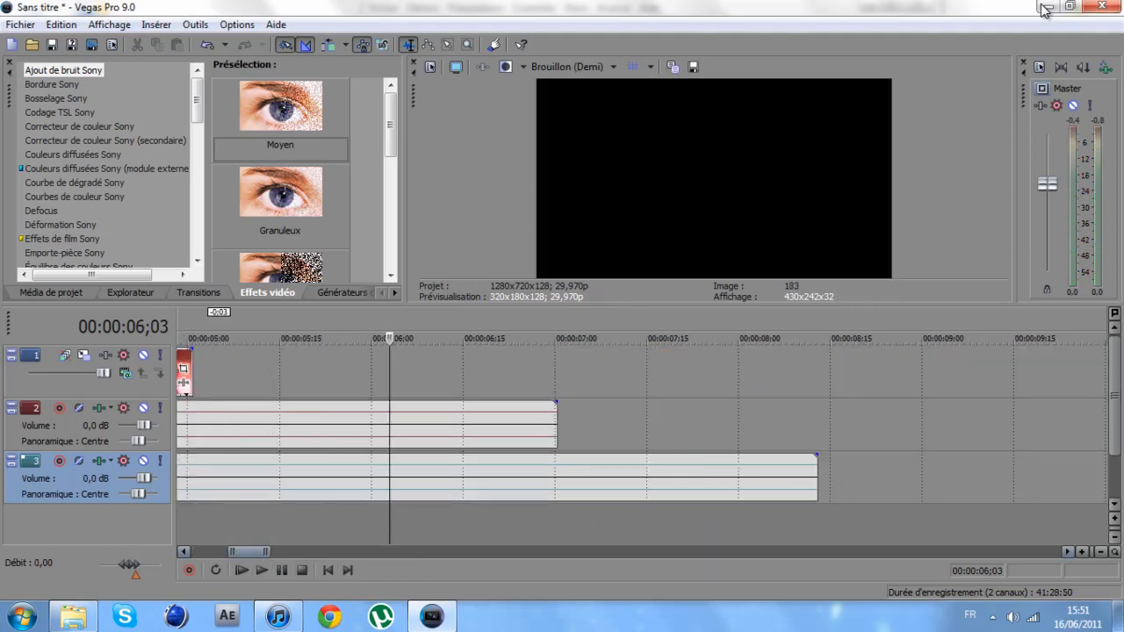
# - Trim the Explosion glass sound to the video's end at 00:00:05;01 and shorten Bassy swoosh to end at about 00:00:04;17
pyautogui.moveTo(248, 552); pyautogui.dragTo(235, 553)
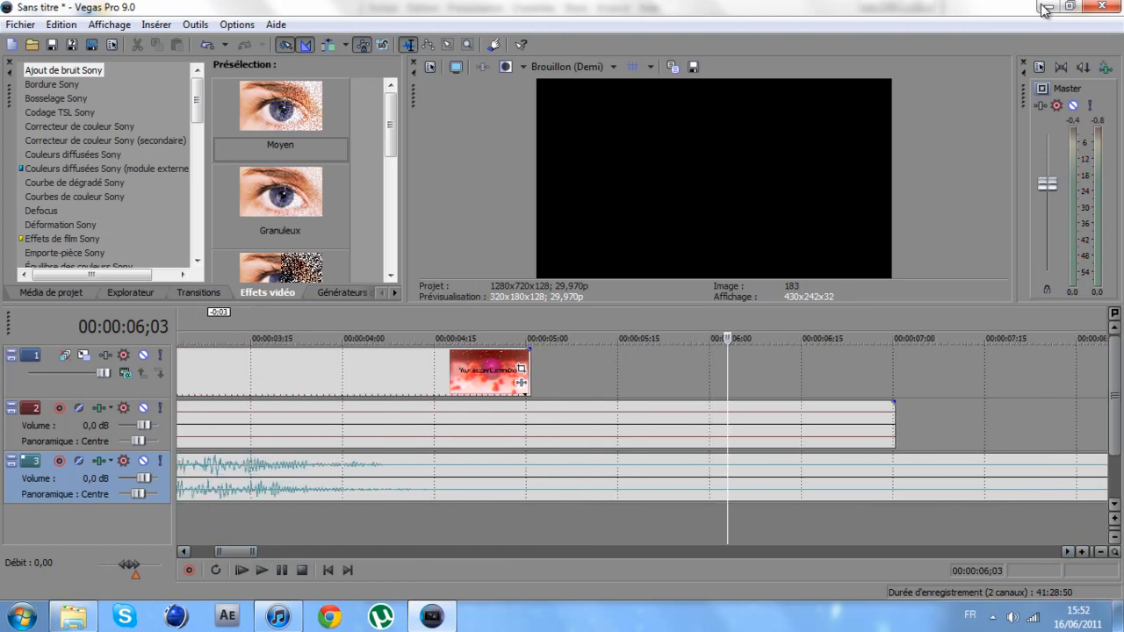
pyautogui.click(531, 426)
pyautogui.moveTo(894, 426); pyautogui.dragTo(531, 426)
pyautogui.moveTo(236, 553); pyautogui.dragTo(264, 553)
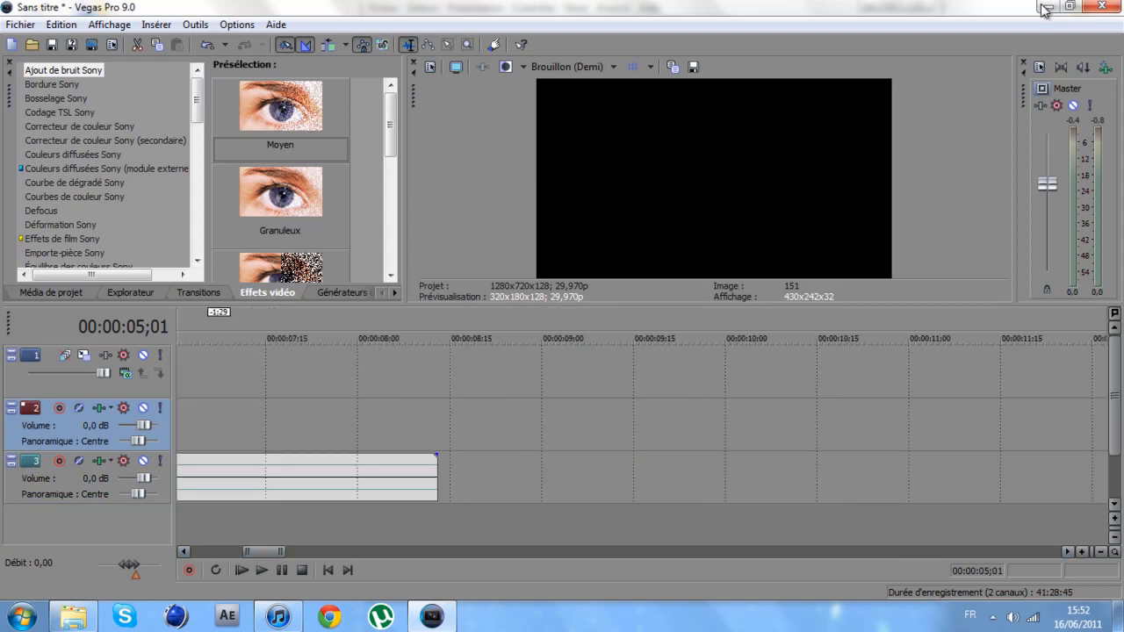
pyautogui.moveTo(437, 478); pyautogui.dragTo(639, 477)
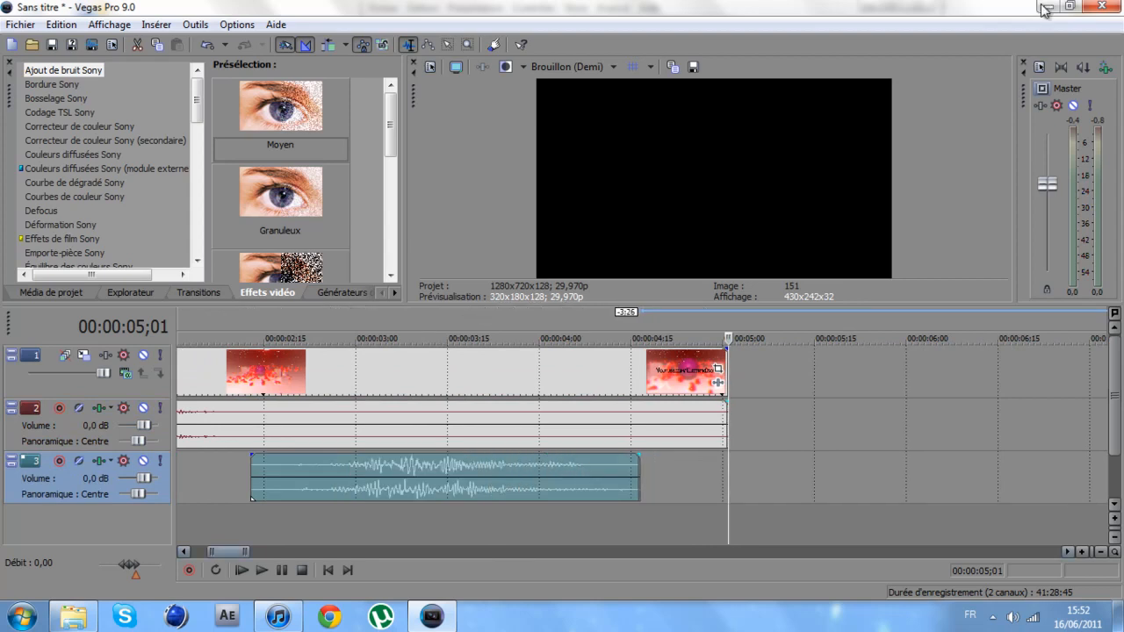
# - Shorten the Explosion glass sound to end at about 00:00:02;22 and remove the fade-out tried at its end
pyautogui.moveTo(229, 552); pyautogui.dragTo(214, 552)
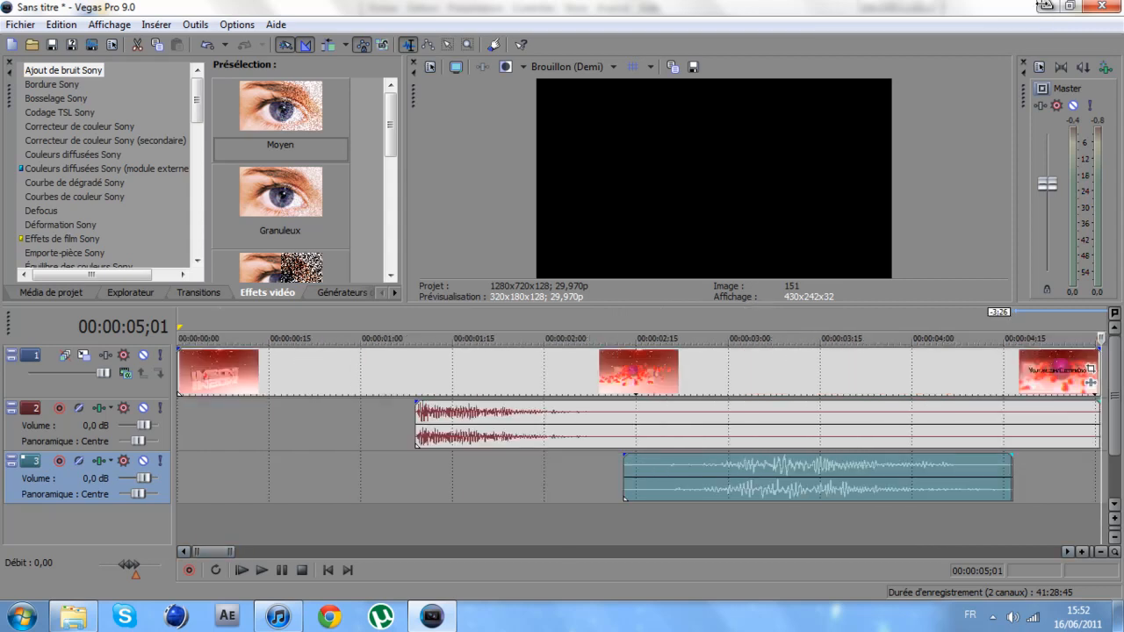
pyautogui.moveTo(1098, 402); pyautogui.dragTo(1032, 403)
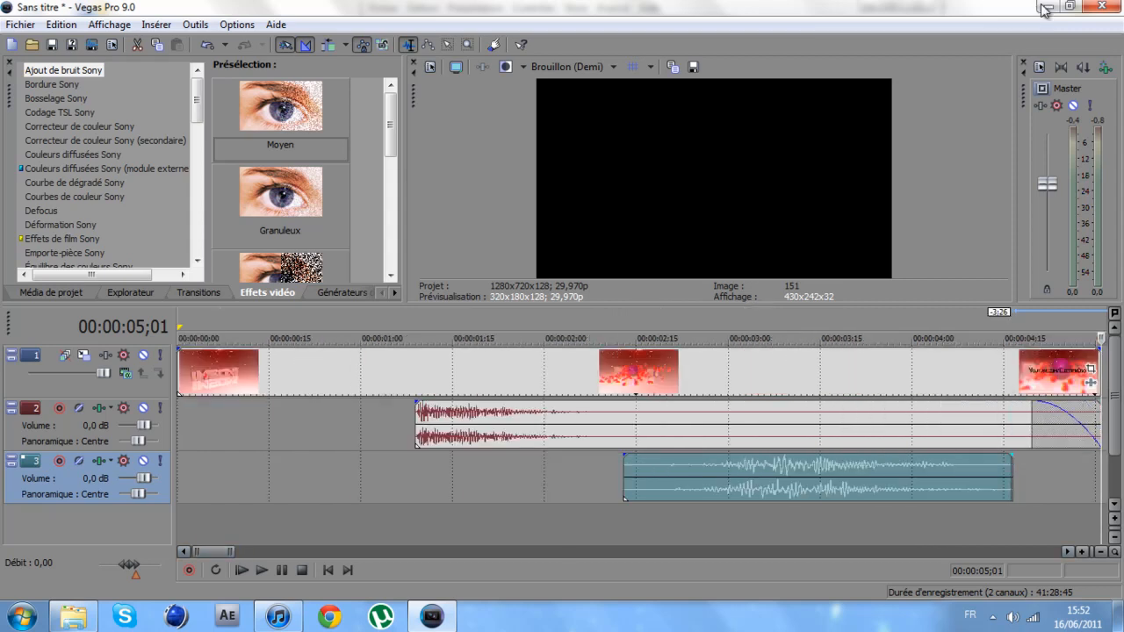
pyautogui.moveTo(213, 551); pyautogui.dragTo(219, 551)
pyautogui.moveTo(952, 423); pyautogui.dragTo(525, 424)
pyautogui.moveTo(457, 402); pyautogui.dragTo(525, 403)
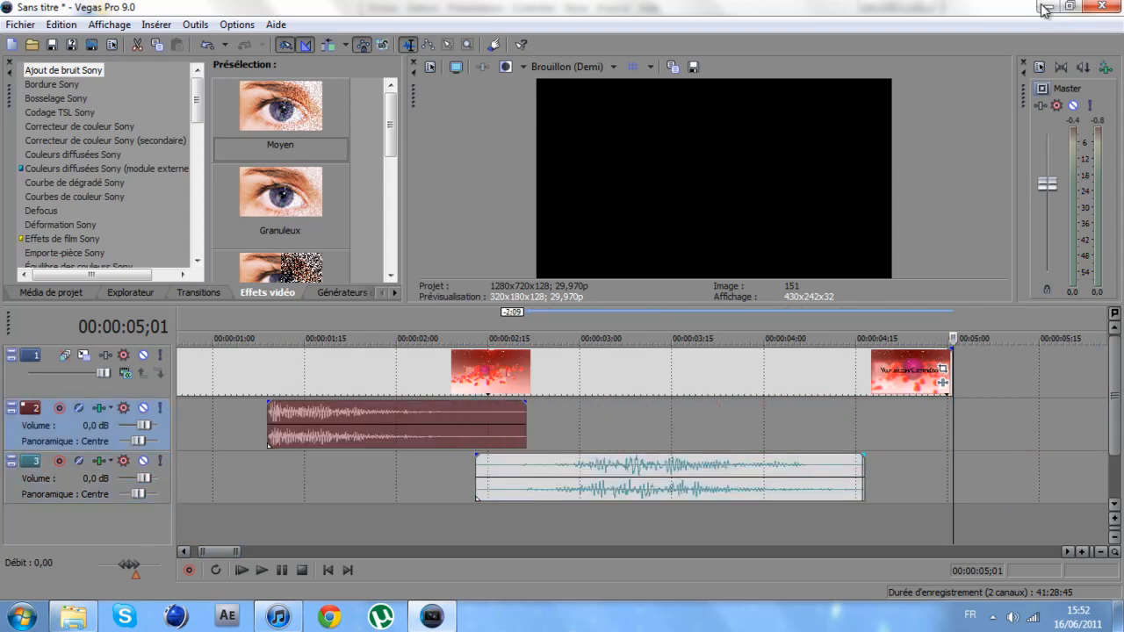
# - Shift the Bassy swoosh sound slightly later to start at about 00:00:02;14, and play the passage before and after the change
pyautogui.click(262, 479)
pyautogui.click(262, 571)
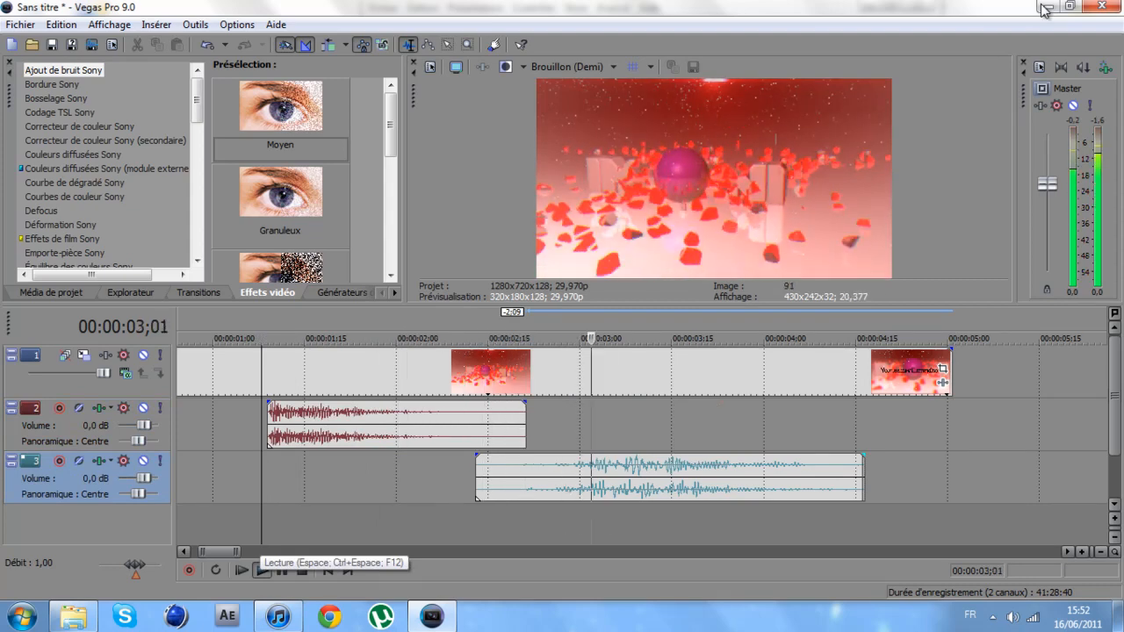
pyautogui.press('Return')
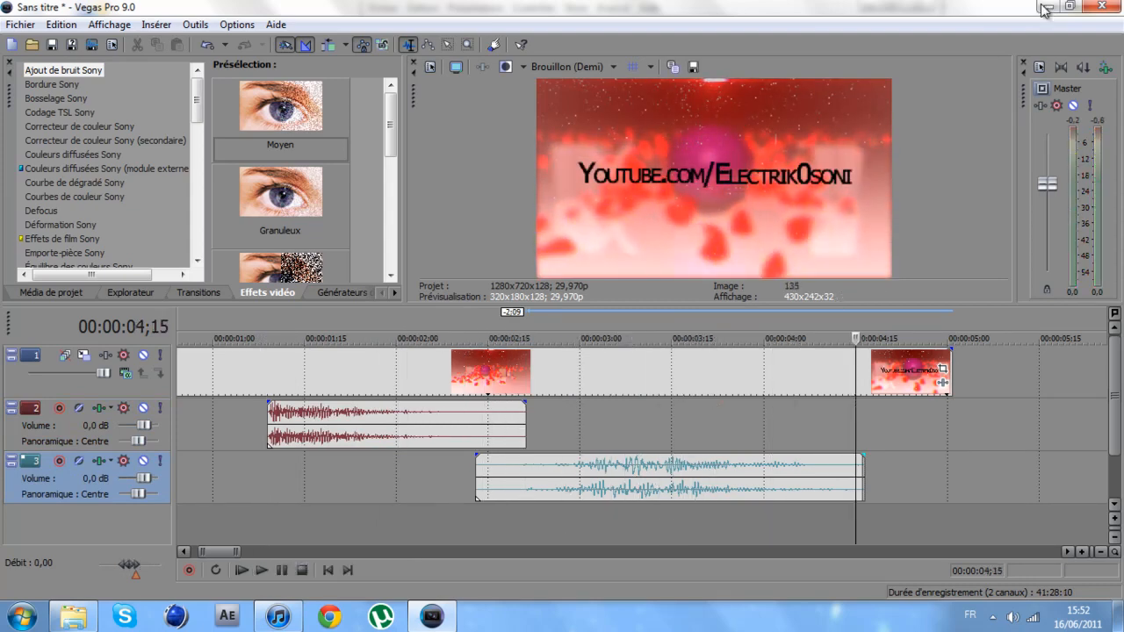
pyautogui.moveTo(667, 479); pyautogui.dragTo(676, 479)
pyautogui.click(617, 426)
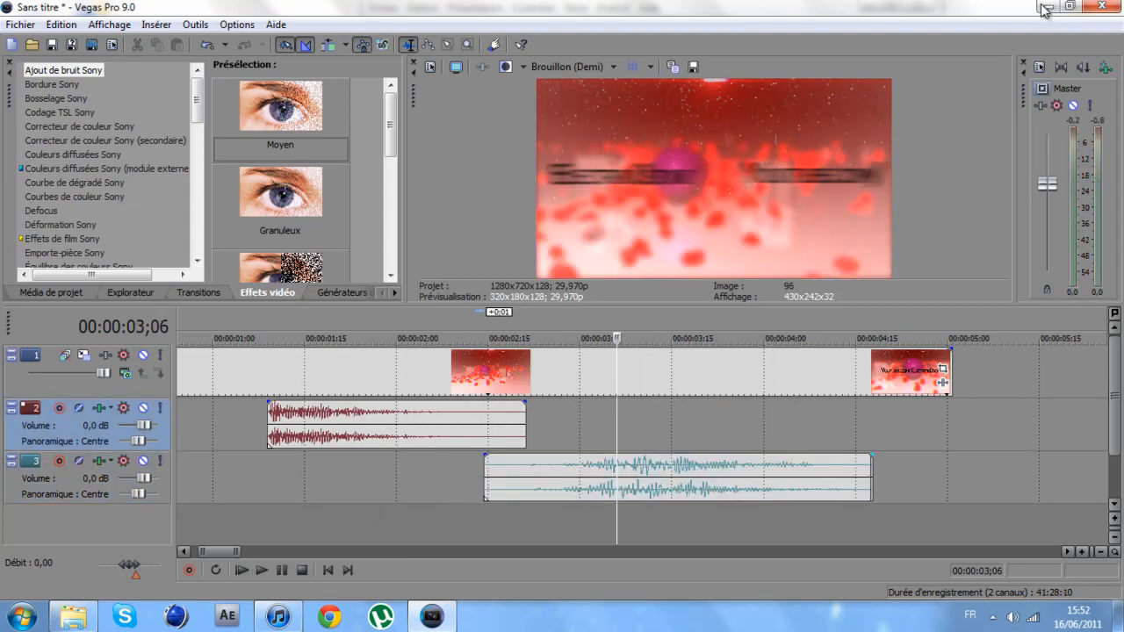
pyautogui.click(261, 571)
pyautogui.click(282, 571)
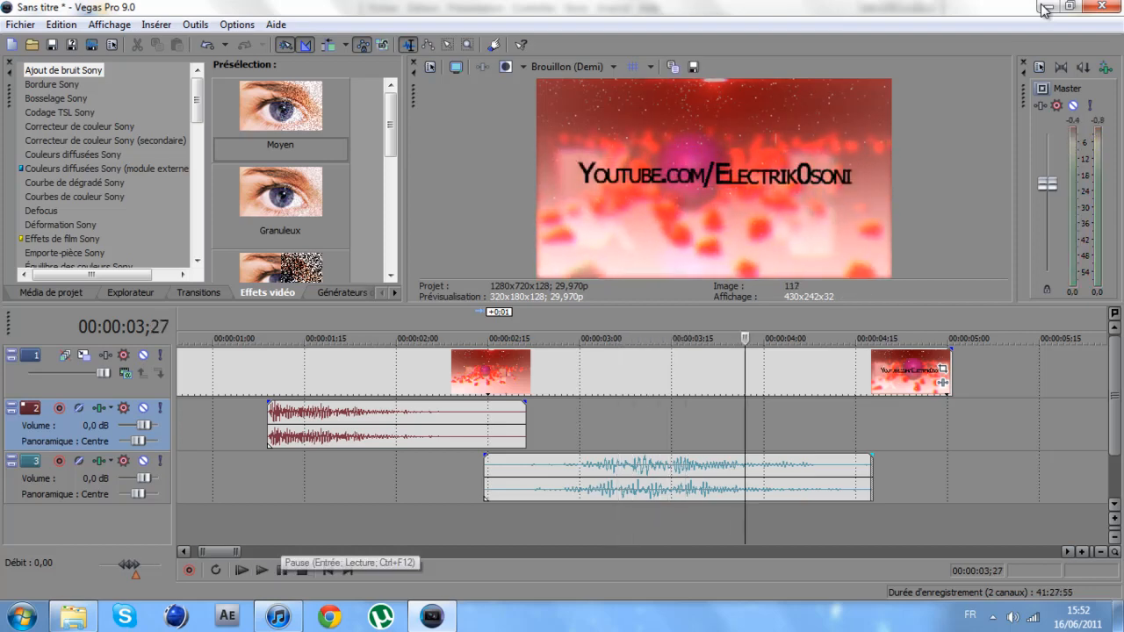
# - Replay the intro and examine the frames around 00:00:03;09 to check the swoosh against the sliding YouTube address text
pyautogui.click(250, 479)
pyautogui.click(261, 571)
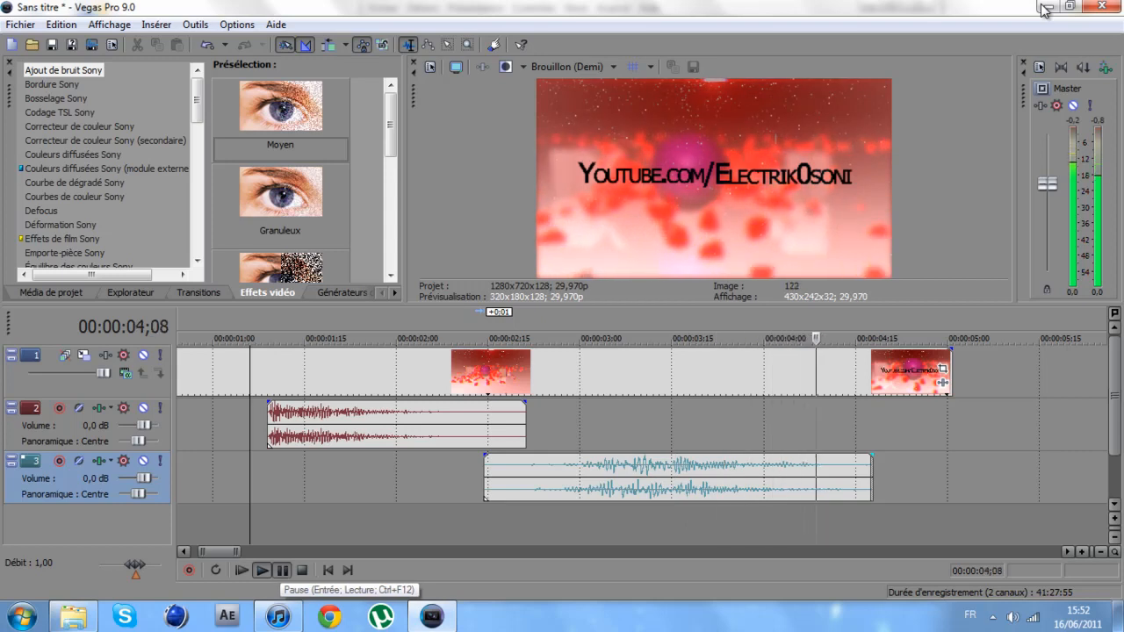
pyautogui.click(282, 571)
pyautogui.click(672, 426)
pyautogui.press('Left')
pyautogui.press('Left')
pyautogui.press('Left')
pyautogui.press('Left')
pyautogui.press('Left')
pyautogui.press('Left')
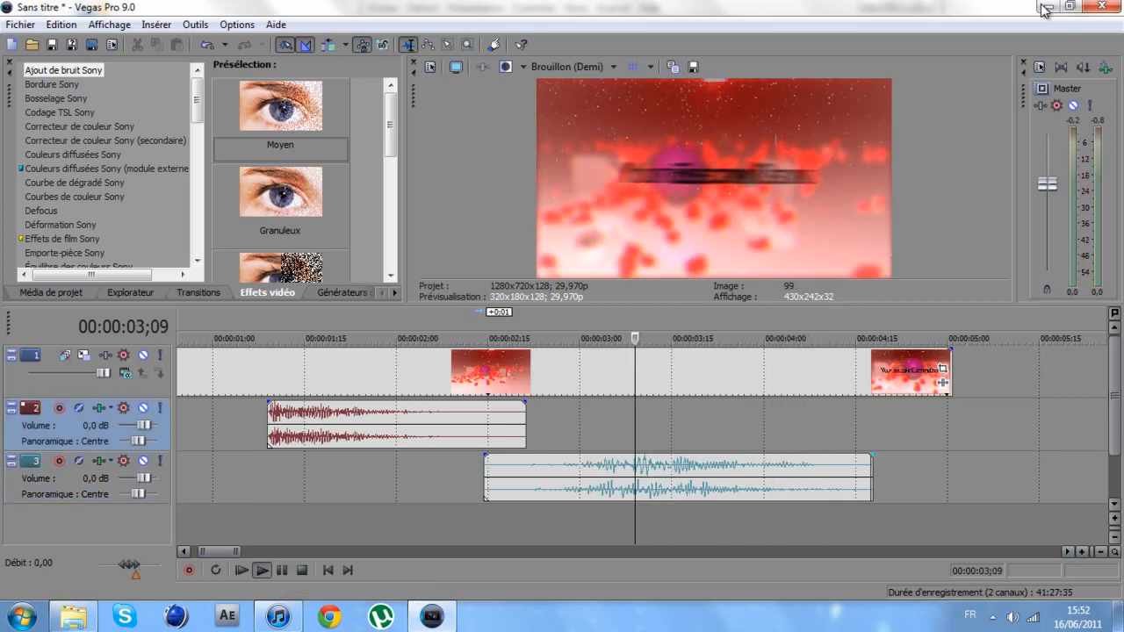
pyautogui.press('space')
pyautogui.click(242, 571)
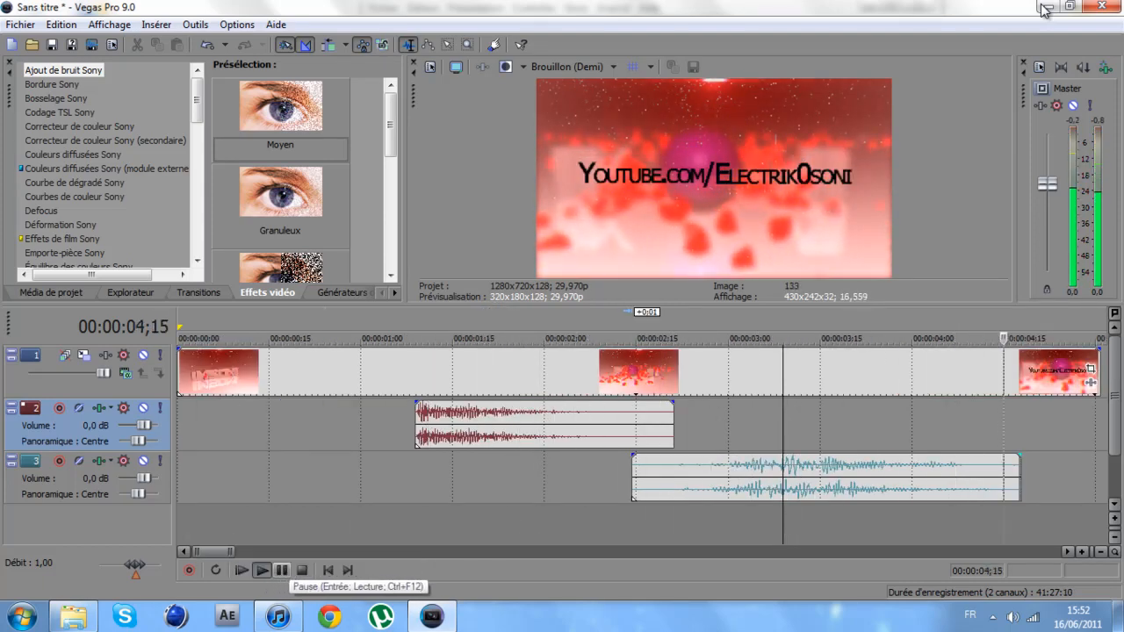
pyautogui.click(281, 570)
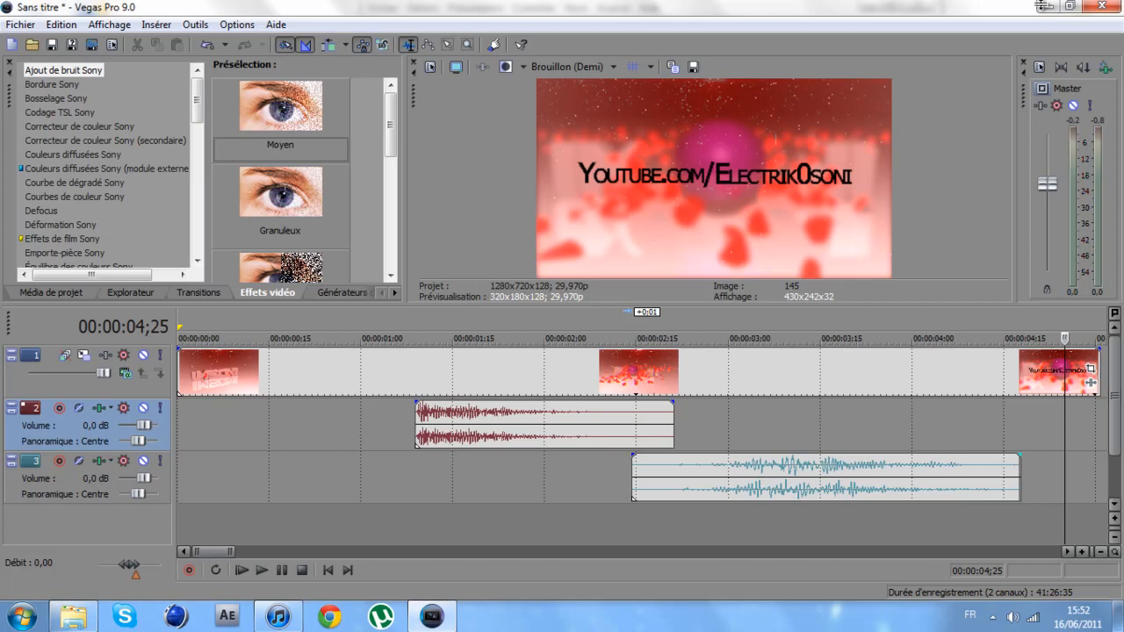
# - Make the timeline area taller and play the intro from its start
pyautogui.moveTo(562, 304); pyautogui.dragTo(562, 272)
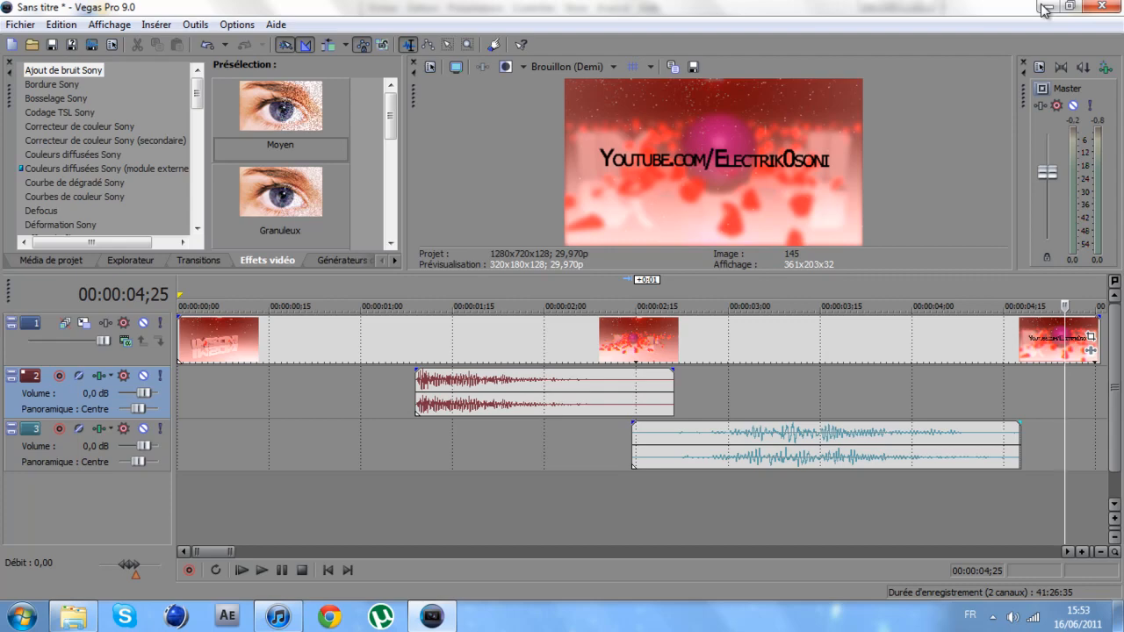
pyautogui.click(262, 570)
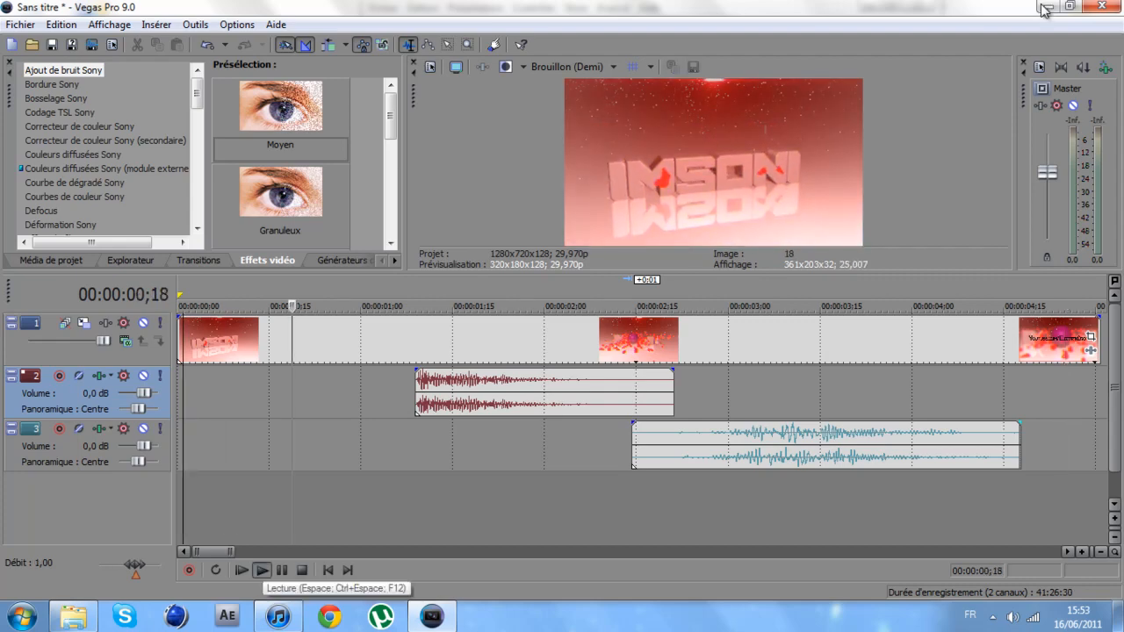
pyautogui.click(282, 570)
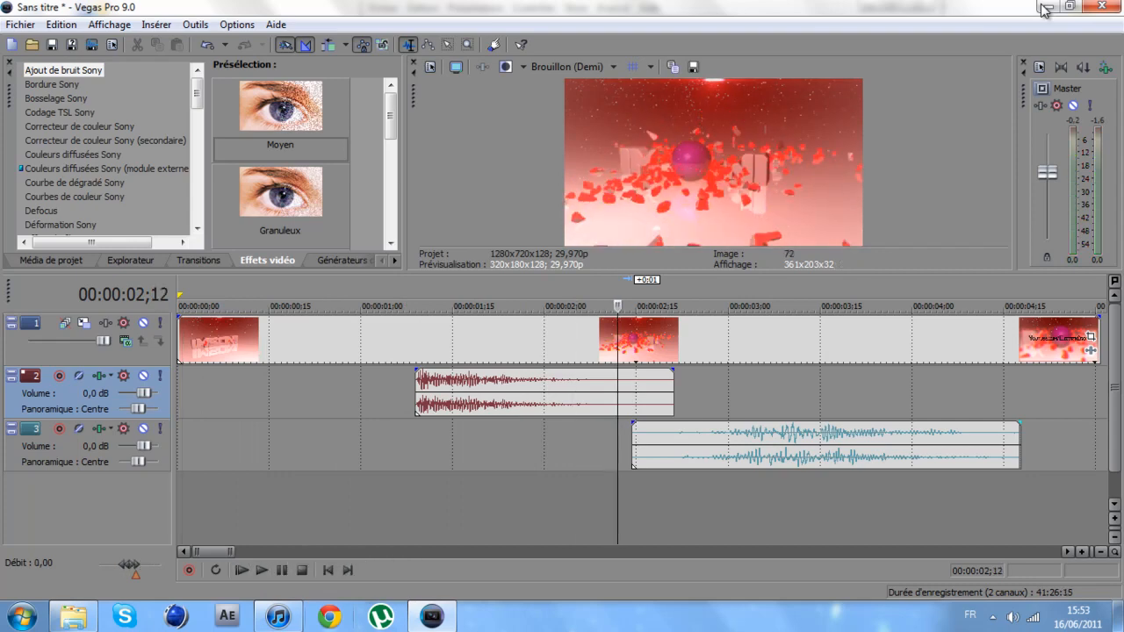
# - Switch to iTunes, enlarge its window and preview the songs Young, Wild & Free, Sierra Leon and Escape
pyautogui.click(278, 617)
pyautogui.scroll(4, 743, 325)
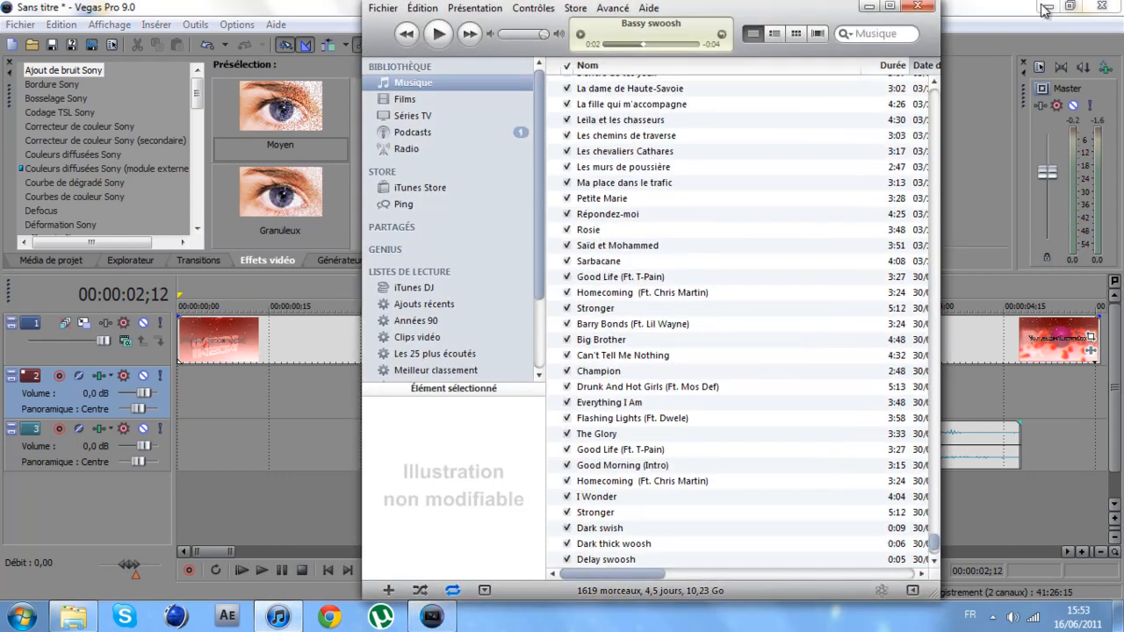
pyautogui.click(891, 6)
pyautogui.scroll(20, 648, 325)
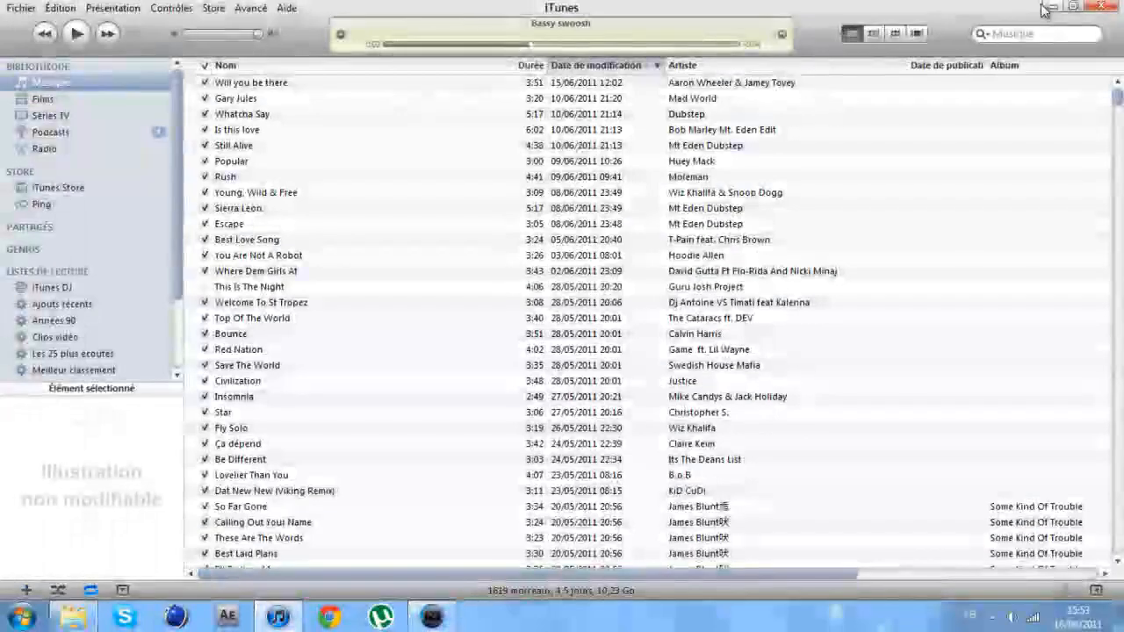
pyautogui.click(257, 192)
pyautogui.scroll(-1, 648, 325)
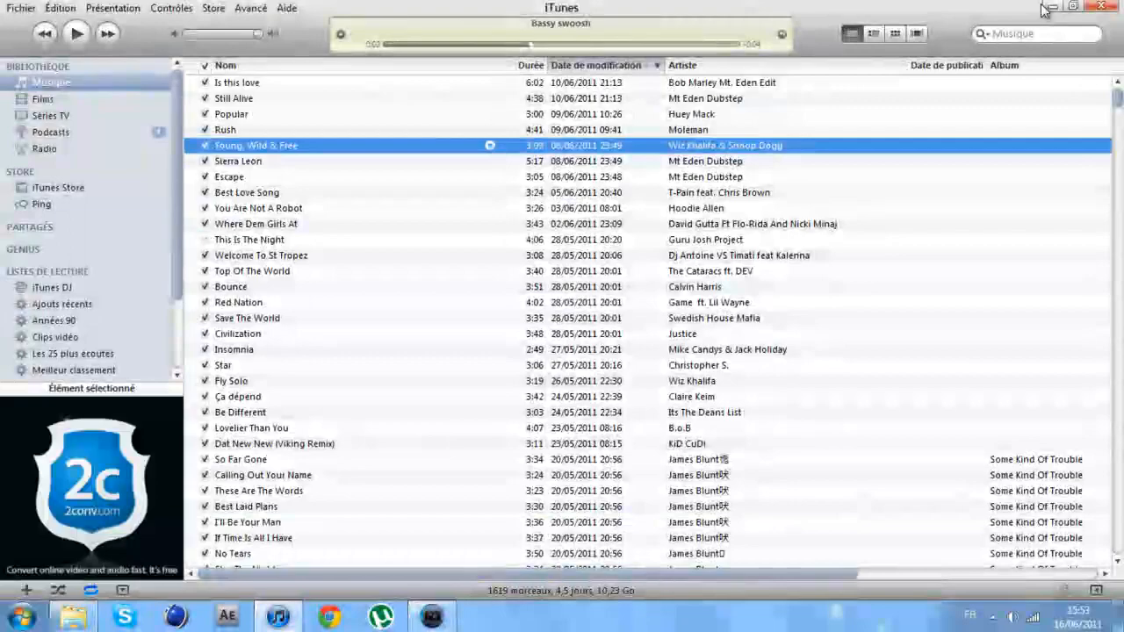
pyautogui.press('Return')
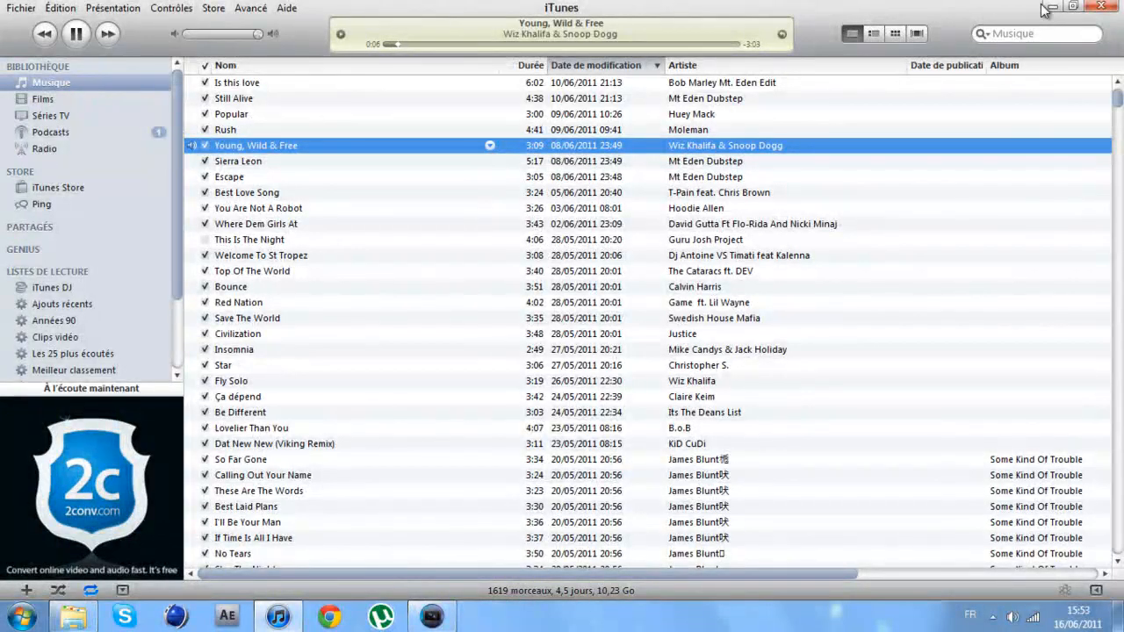
pyautogui.press('Down')
pyautogui.press('Return')
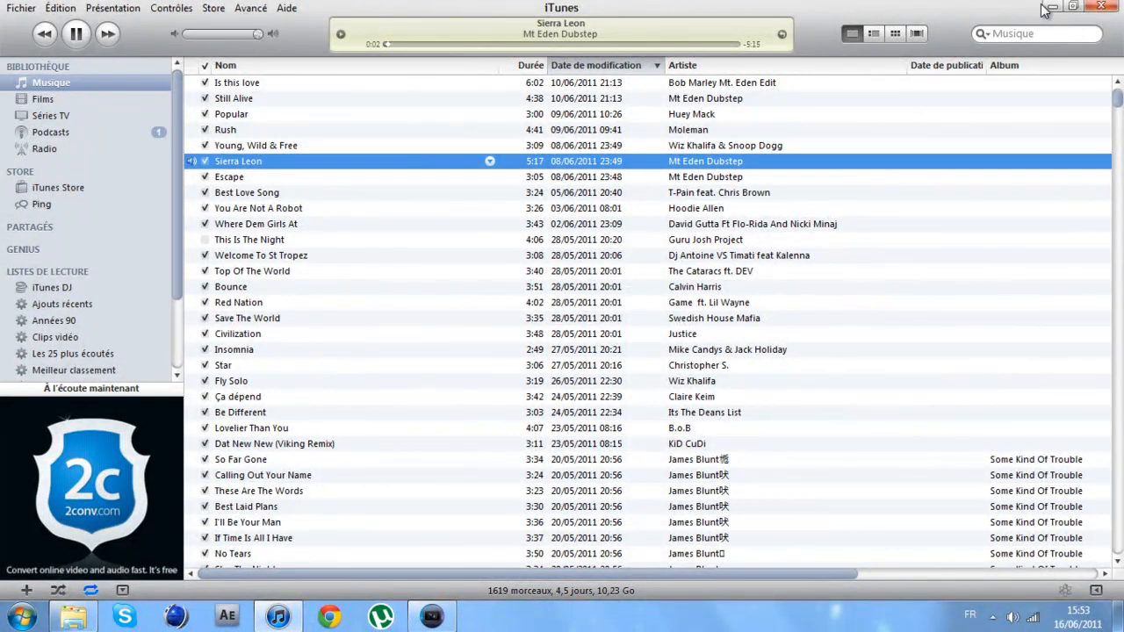
pyautogui.press('Down')
pyautogui.press('Return')
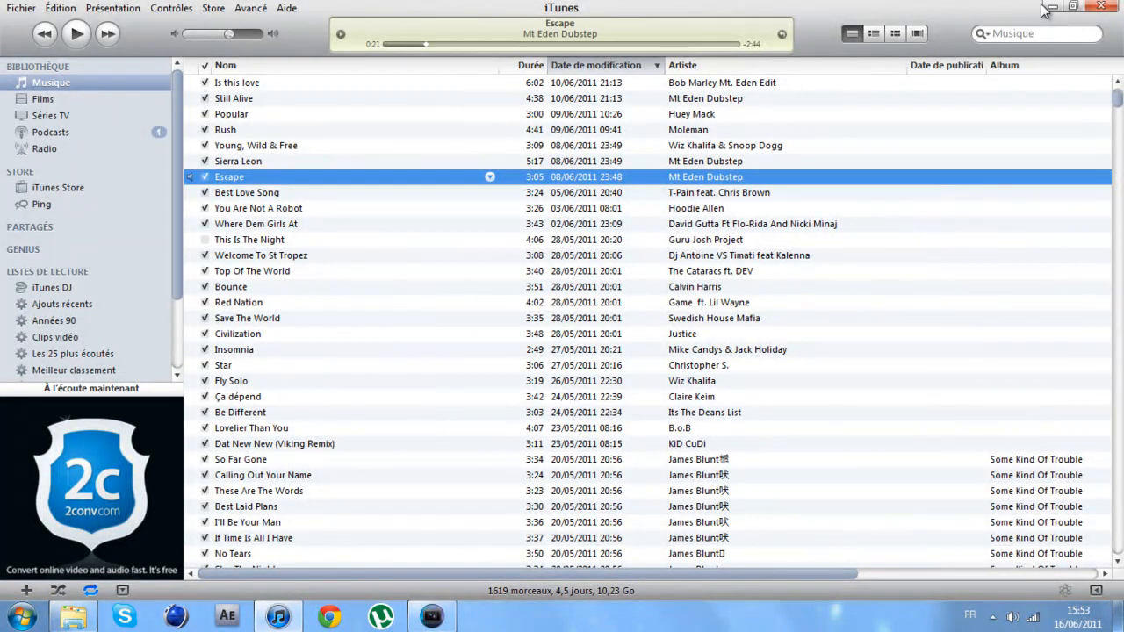
# - Add the song Escape to a new audio track in Vegas Pro, starting at 00:00:00;00
pyautogui.moveTo(320, 177); pyautogui.dragTo(399, 499)
pyautogui.moveTo(1045, 9); pyautogui.dragTo(1045, 9)
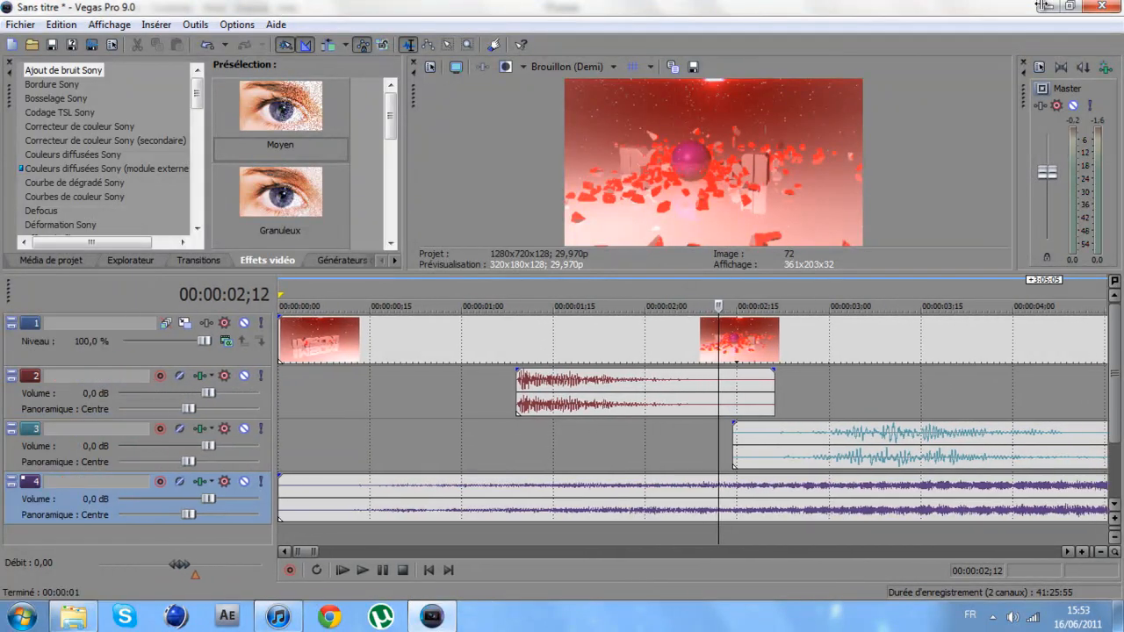
pyautogui.moveTo(227, 498); pyautogui.dragTo(308, 498)
pyautogui.hotkey('ctrl', 'z')
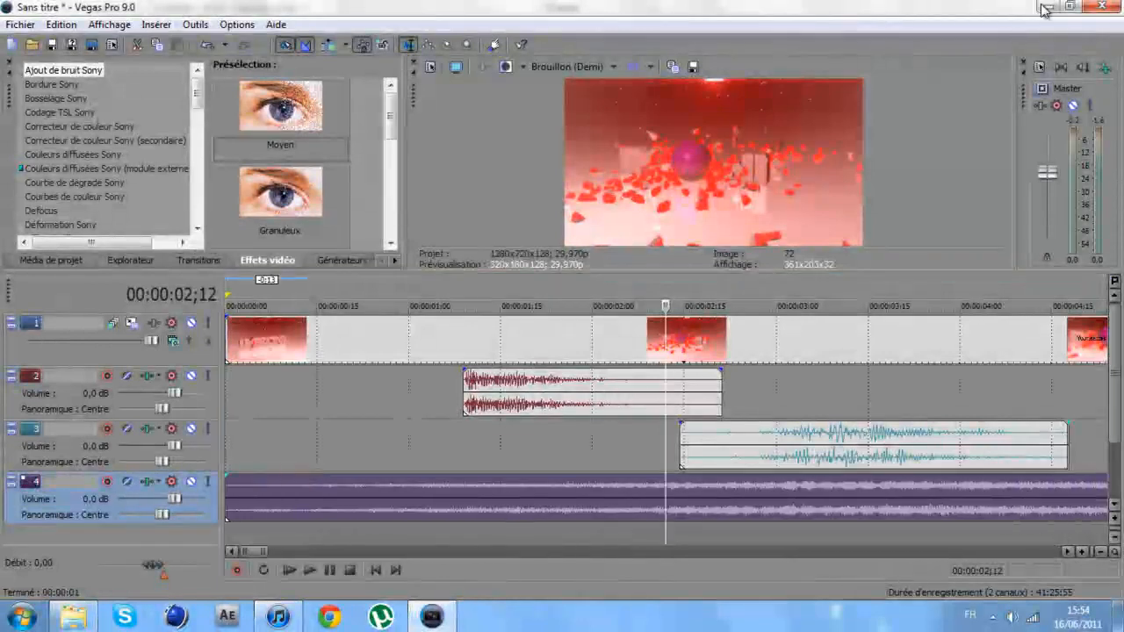
# - Play the Escape music from 00:00:20;09 to listen to where the strong beat begins
pyautogui.press('space')
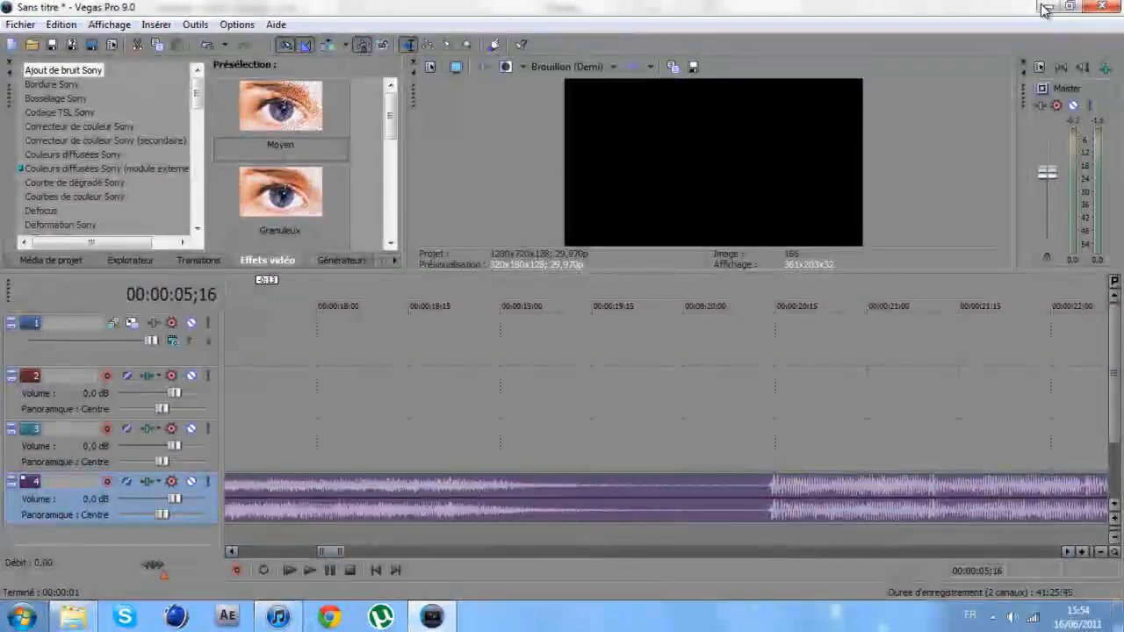
pyautogui.click(764, 395)
pyautogui.click(739, 395)
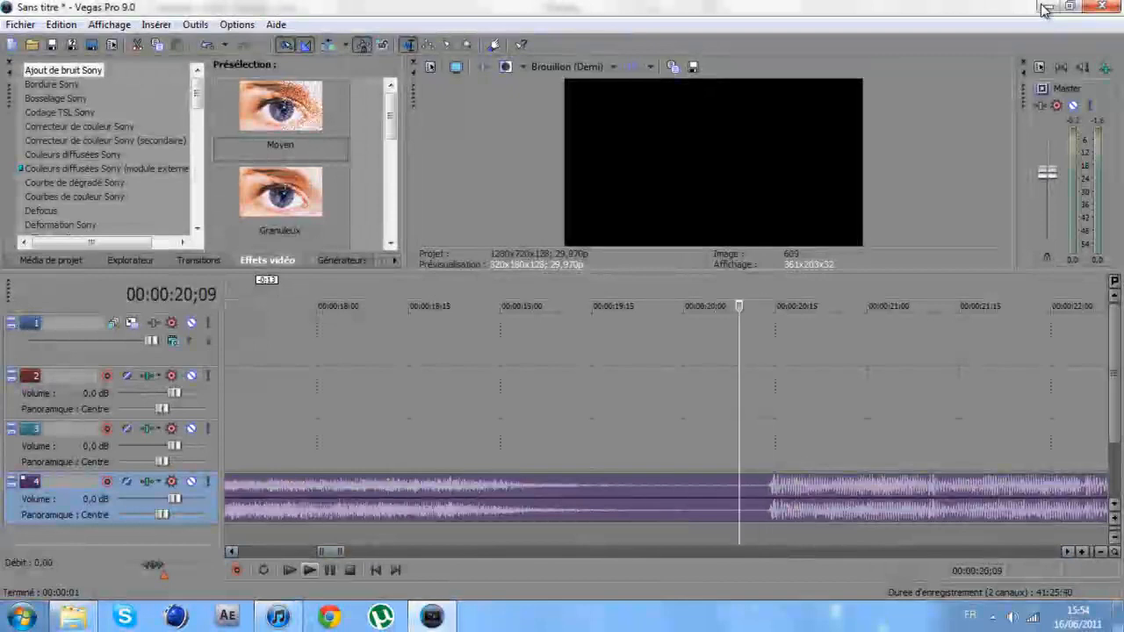
pyautogui.click(310, 571)
pyautogui.click(330, 570)
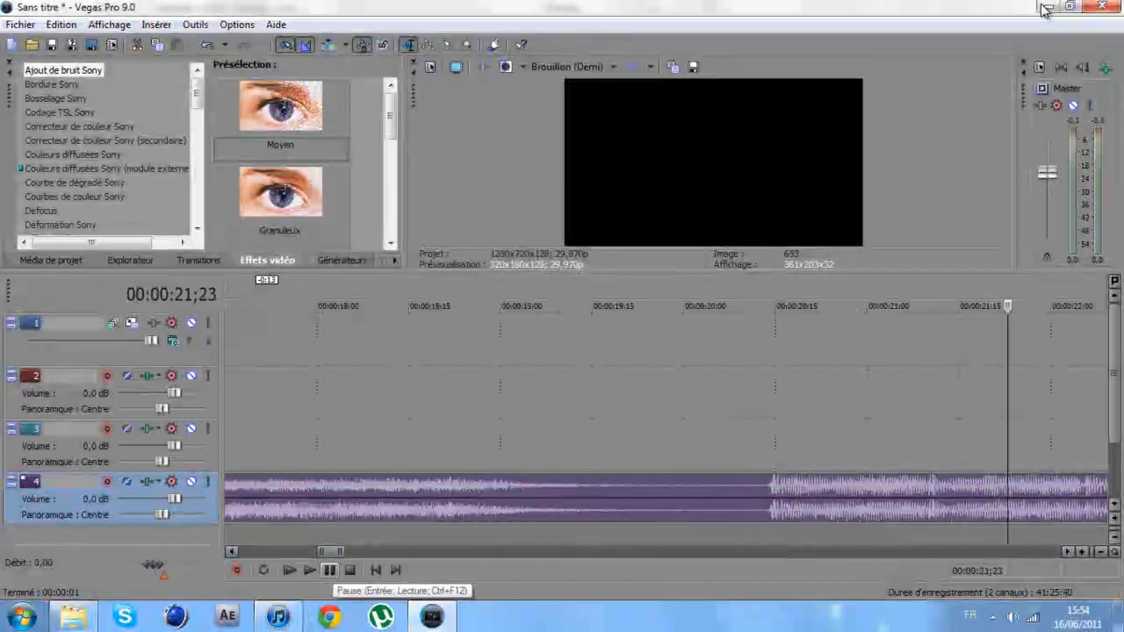
# - Split the Escape music at 00:00:20;13, just before the strong beat, and delete the part before the cut
pyautogui.click(763, 396)
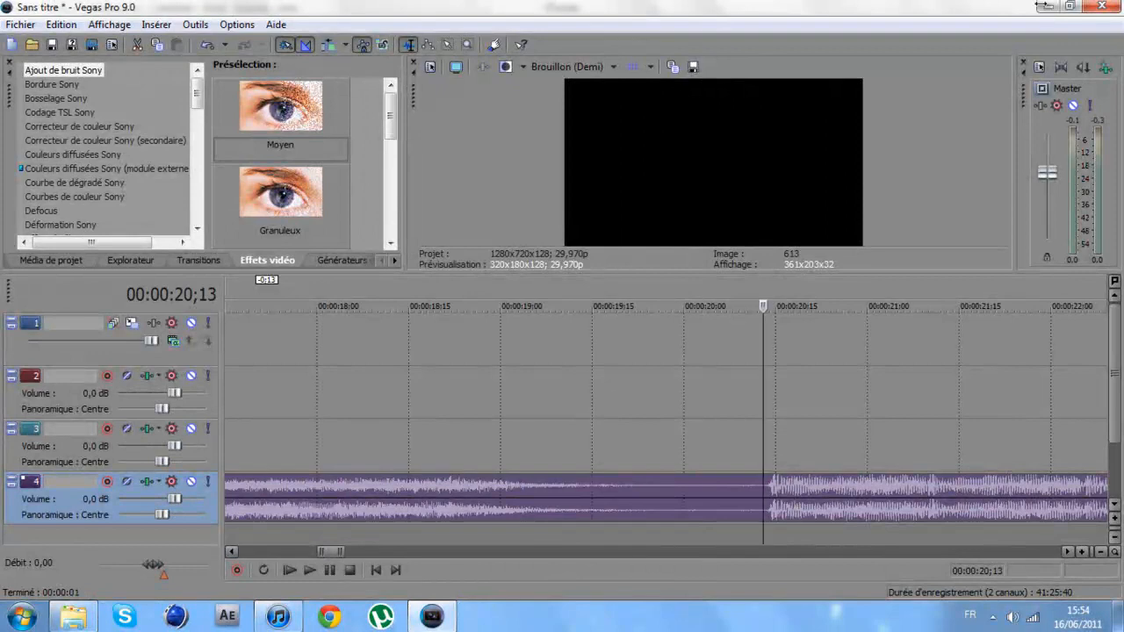
pyautogui.click(763, 499)
pyautogui.press('s')
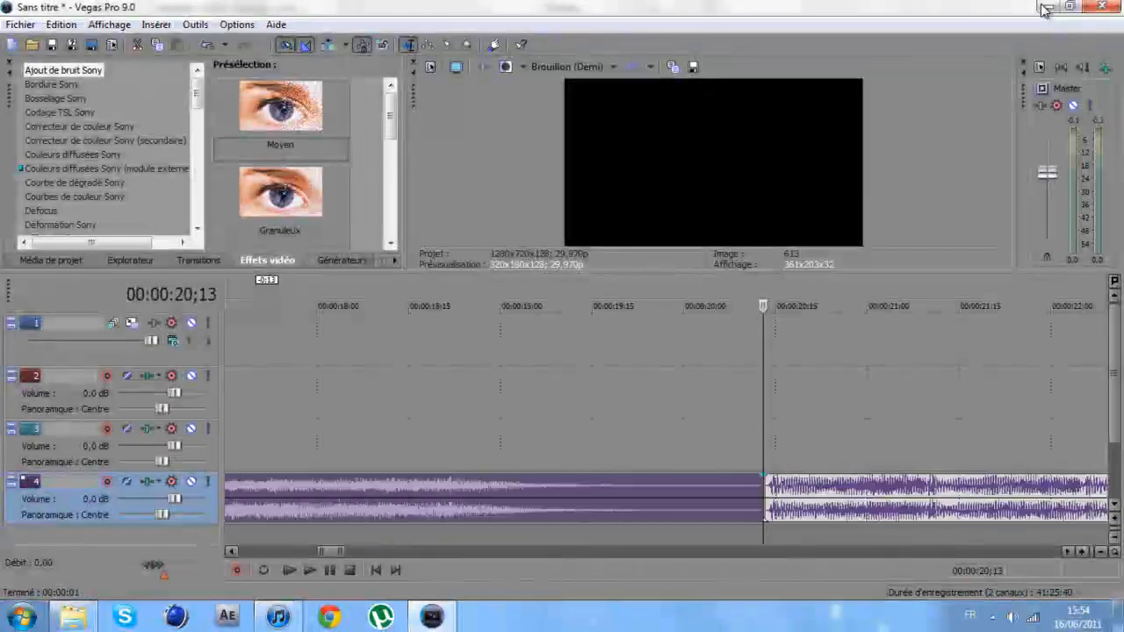
pyautogui.press('pageup')
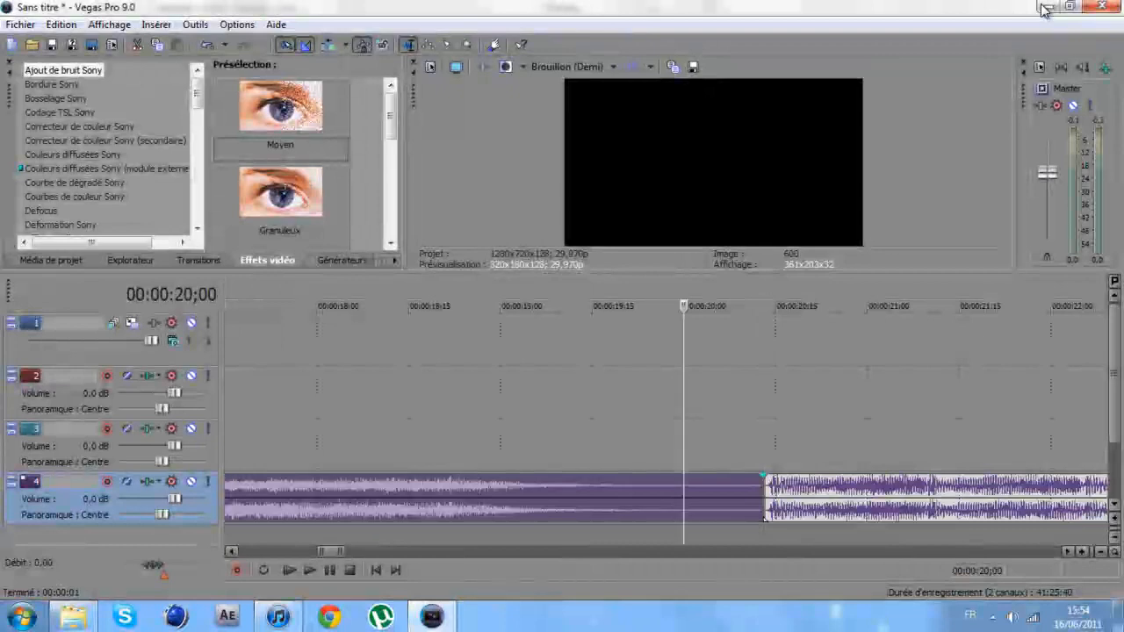
pyautogui.press('Delete')
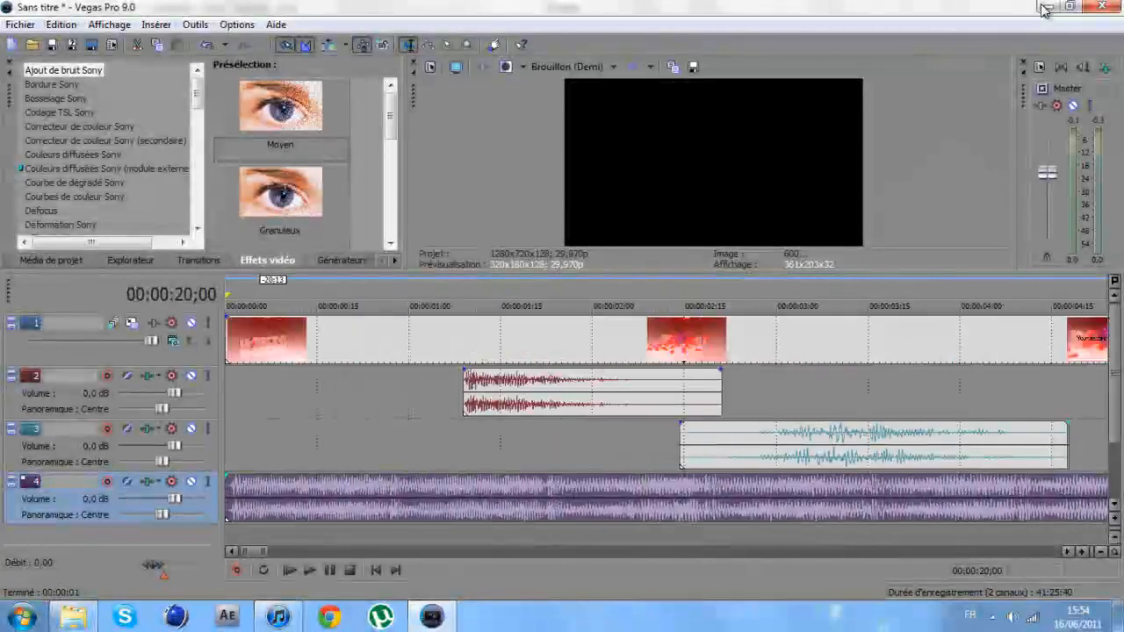
# - Place the remaining Escape music to start at about 00:00:01;08, matching the ball impact and the Explosion glass sound
pyautogui.moveTo(352, 499)
pyautogui.mouseDown()
pyautogui.moveTo(579, 499)
pyautogui.moveTo(521, 499)
pyautogui.mouseUp()
pyautogui.click(422, 396)
pyautogui.click(452, 395)
pyautogui.click(518, 448)
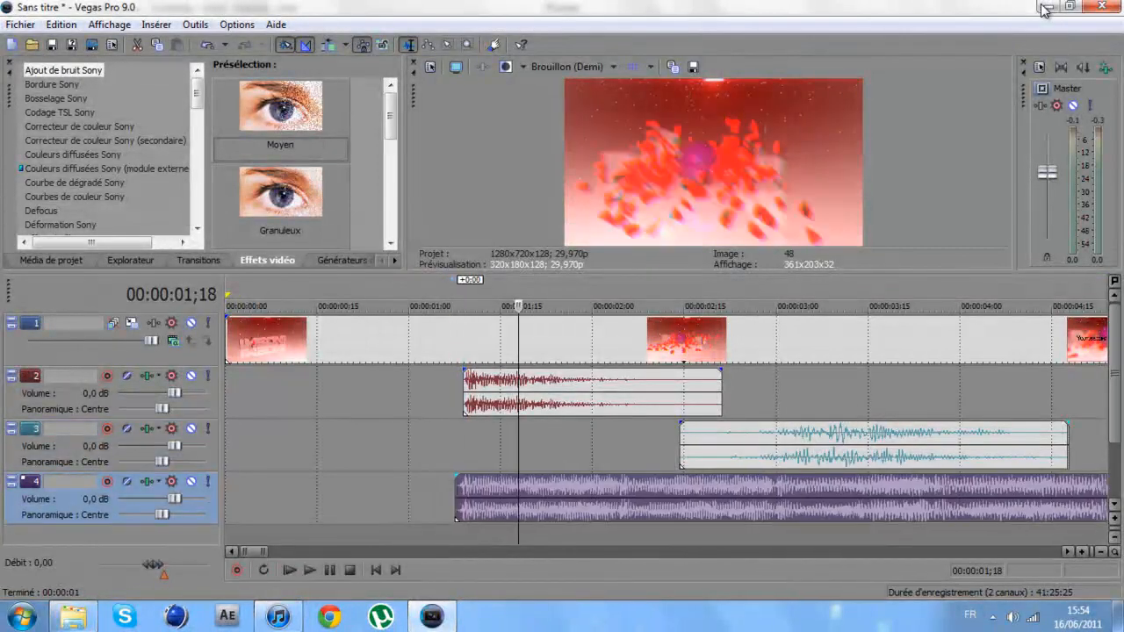
# - Cut the Escape music off at the video's end, 00:00:05;01, and extend its beginning back to 00:00:00;00
pyautogui.hscroll(3, 667, 412)
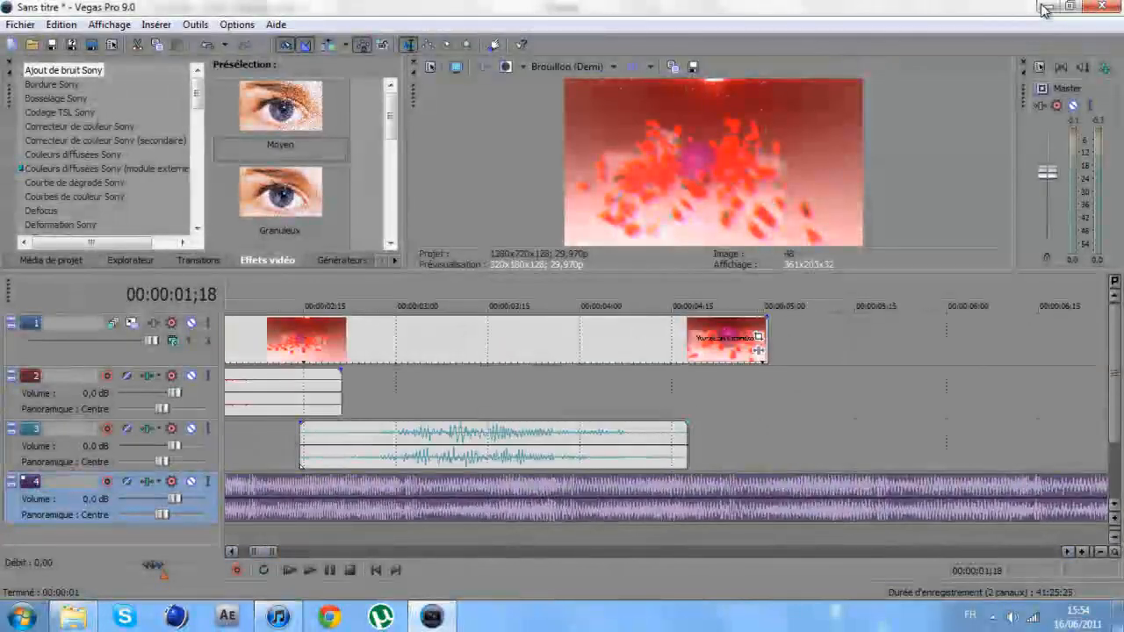
pyautogui.click(757, 387)
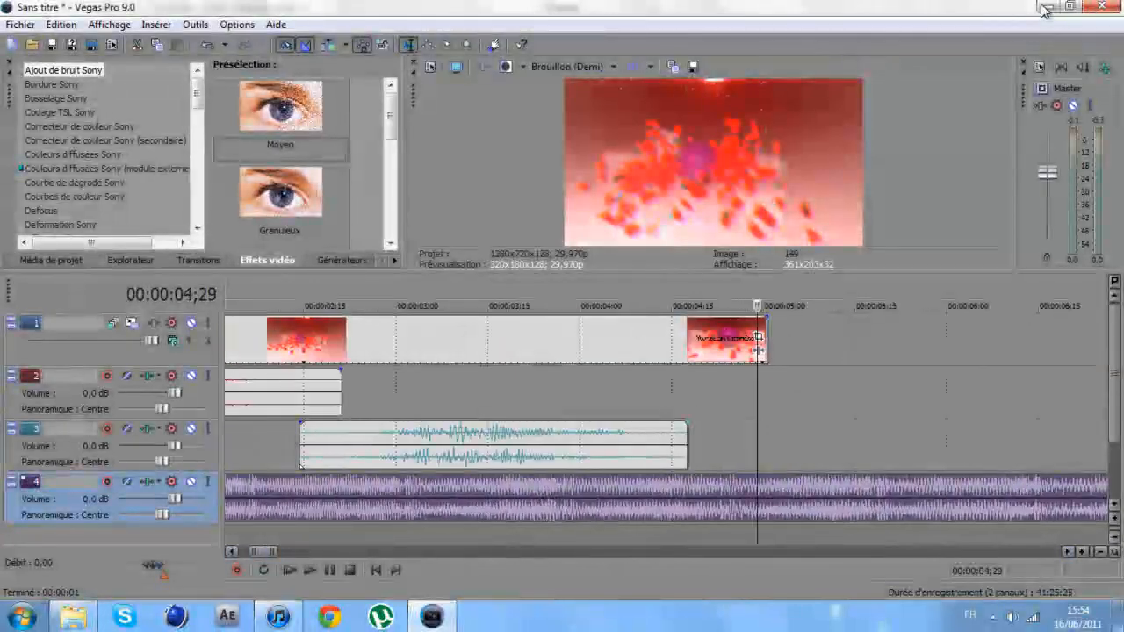
pyautogui.click(769, 386)
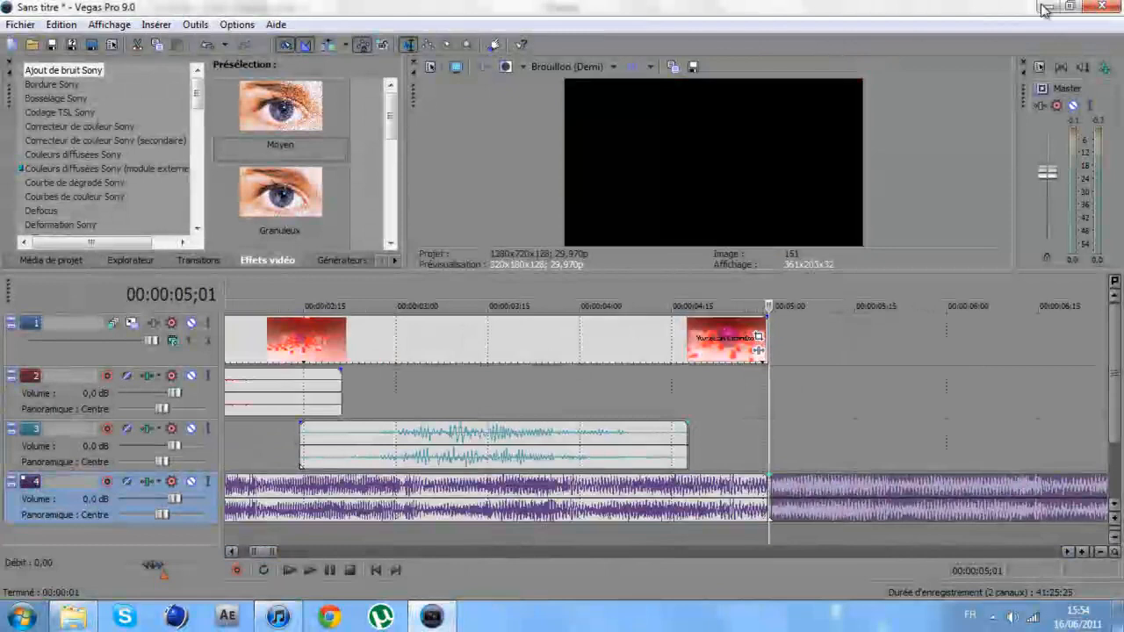
pyautogui.click(781, 499)
pyautogui.press('Delete')
pyautogui.moveTo(768, 499); pyautogui.dragTo(766, 499)
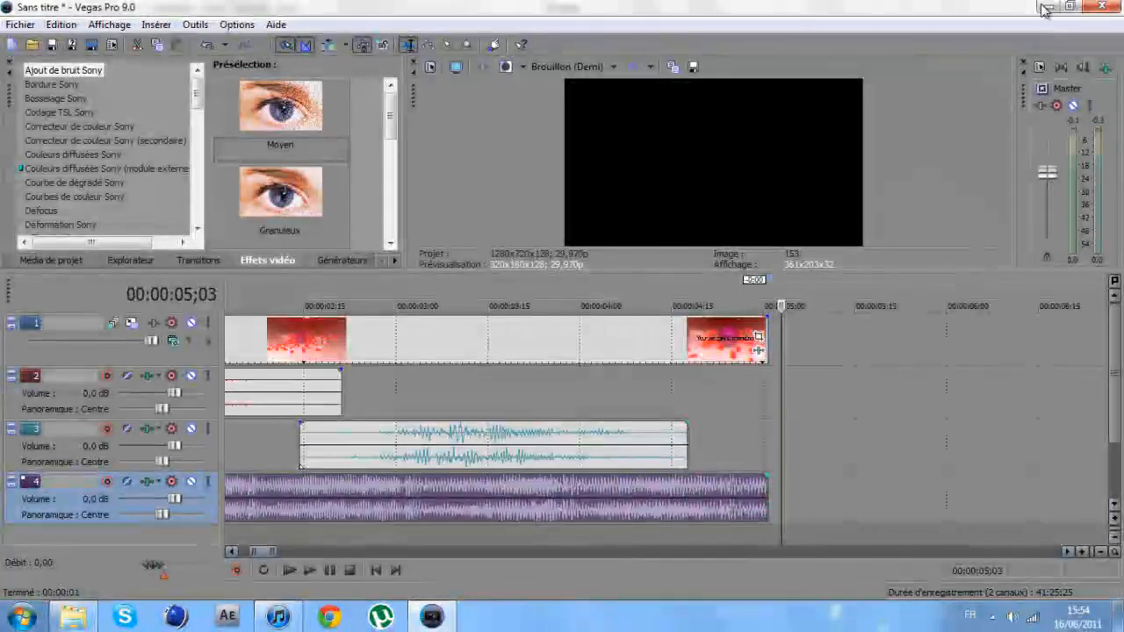
pyautogui.moveTo(264, 551); pyautogui.dragTo(255, 552)
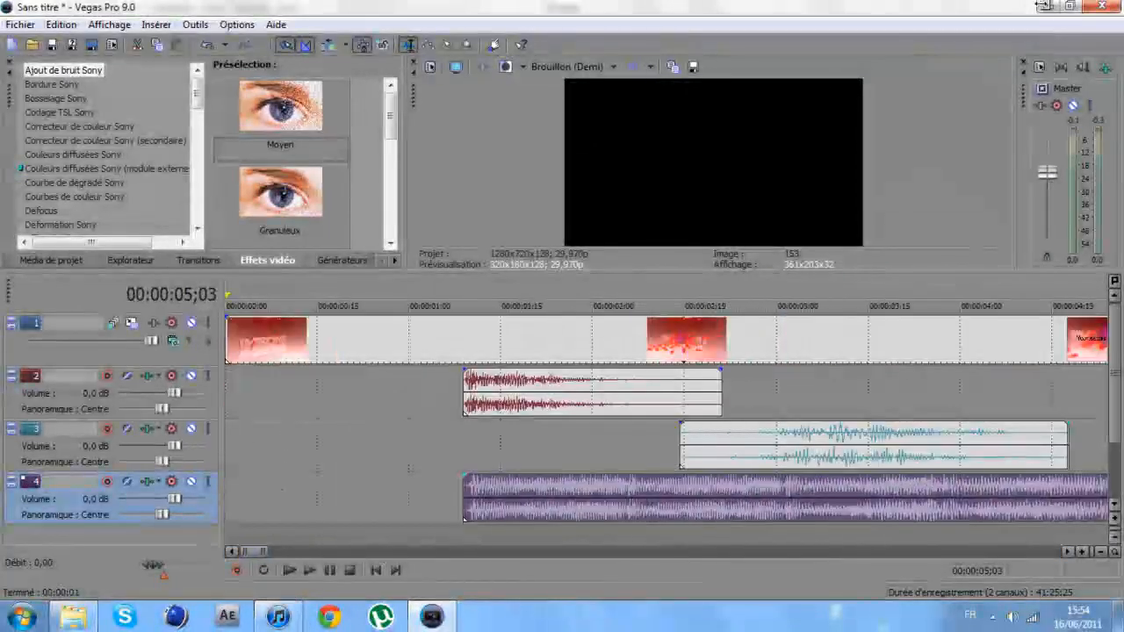
pyautogui.moveTo(465, 499); pyautogui.dragTo(226, 499)
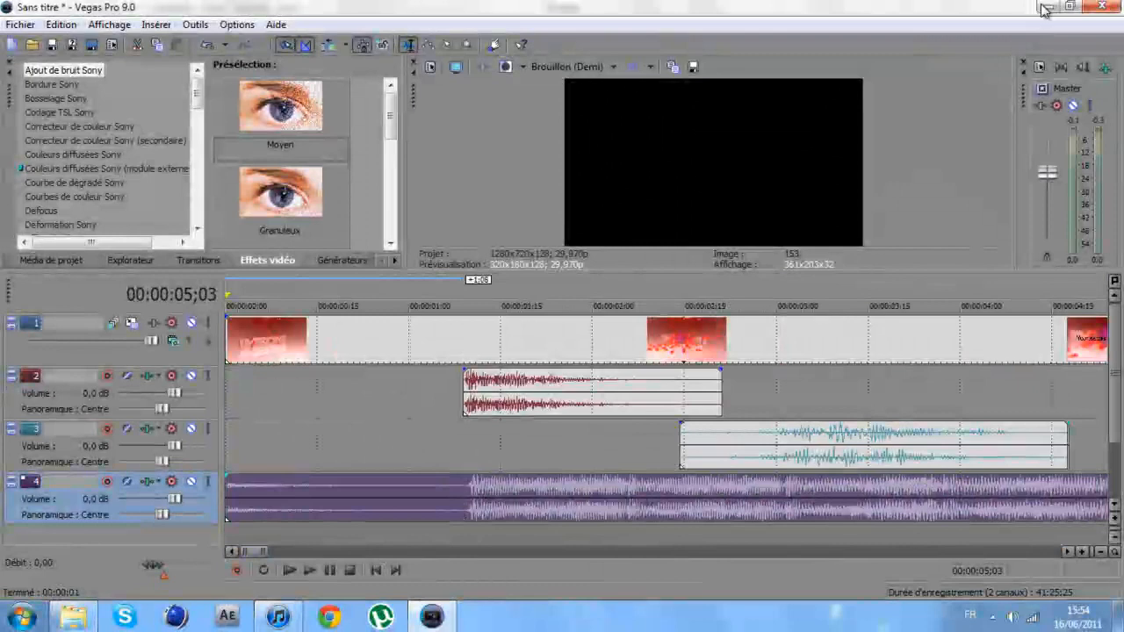
# - Split the Escape music at 00:00:00;17 and trim the second part to start at about 00:00:01;08
pyautogui.click(329, 499)
pyautogui.press('s')
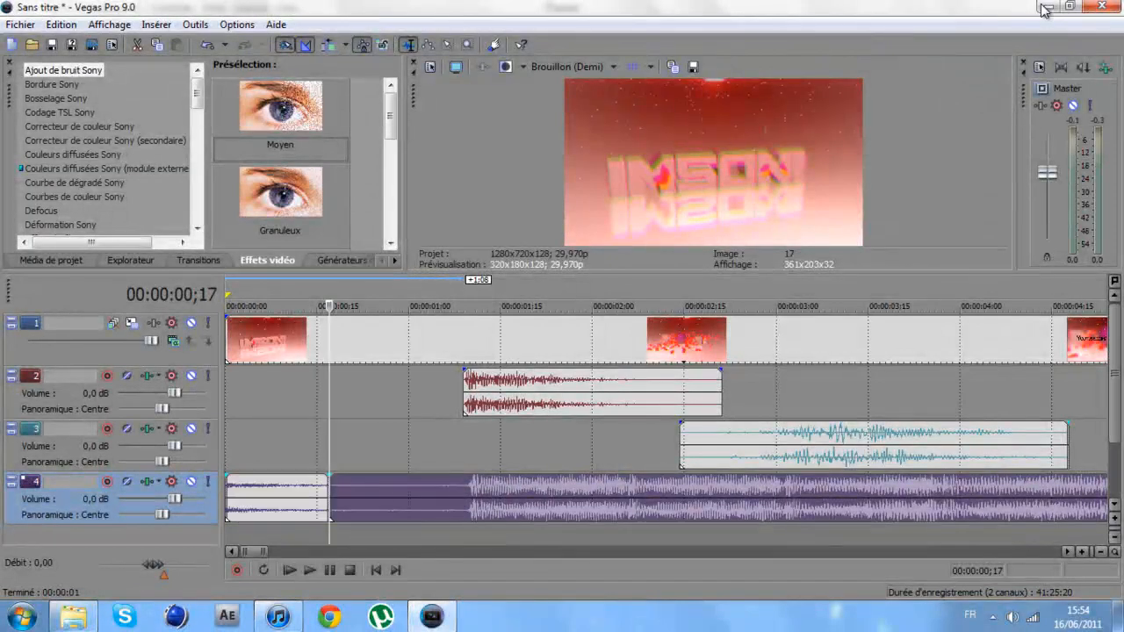
pyautogui.moveTo(332, 499); pyautogui.dragTo(456, 499)
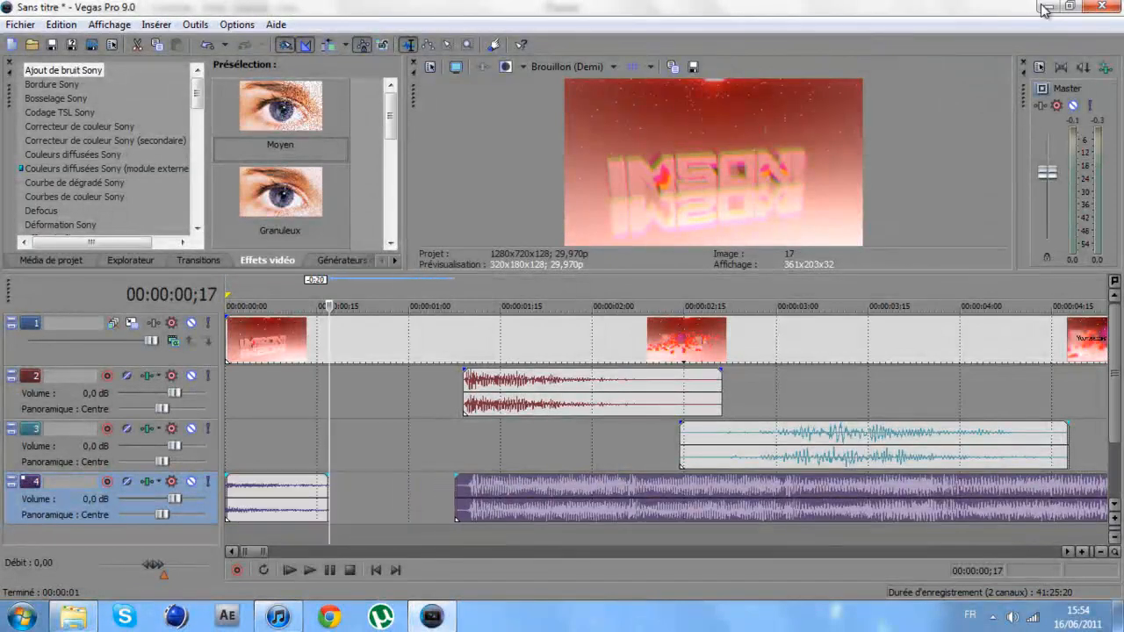
# - Move the first Escape music part to end at about 00:00:01;08, extend its beginning to 00:00:00;00, and play back the result
pyautogui.moveTo(277, 499); pyautogui.dragTo(227, 499)
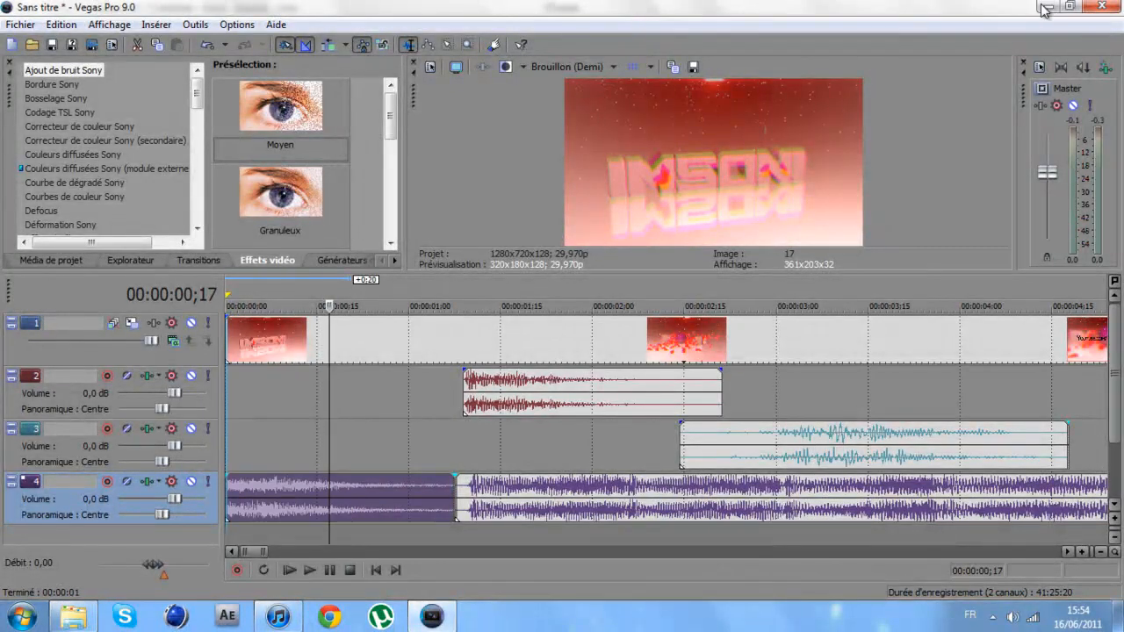
pyautogui.click(229, 402)
pyautogui.click(310, 571)
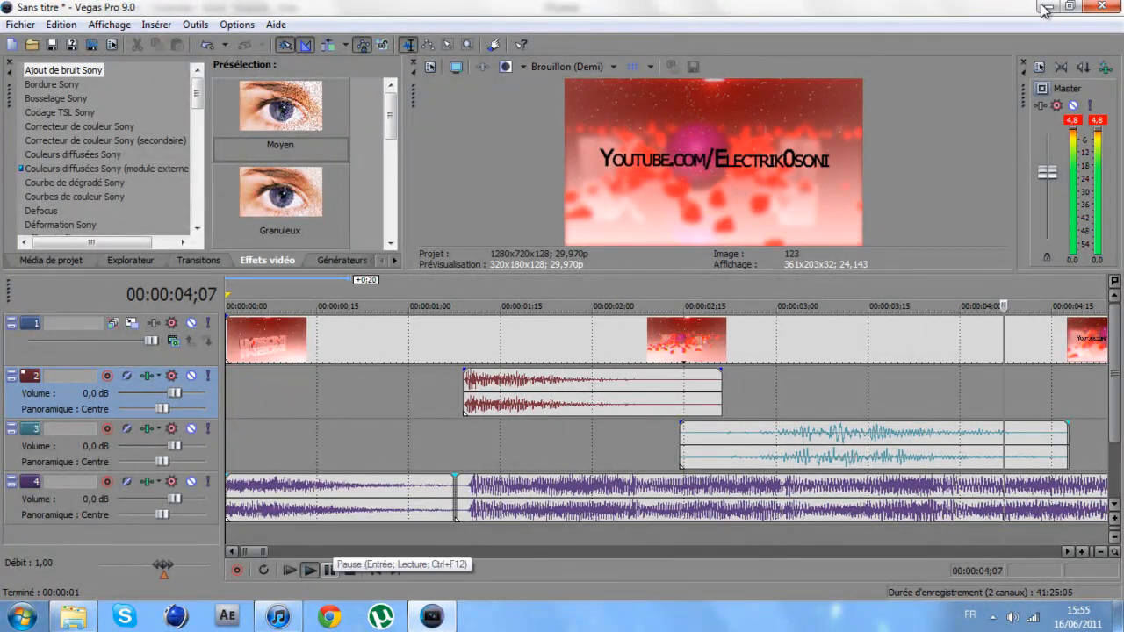
pyautogui.click(329, 571)
# - Lower the volume of both Escape music parts on track 4
pyautogui.moveTo(254, 552); pyautogui.dragTo(267, 553)
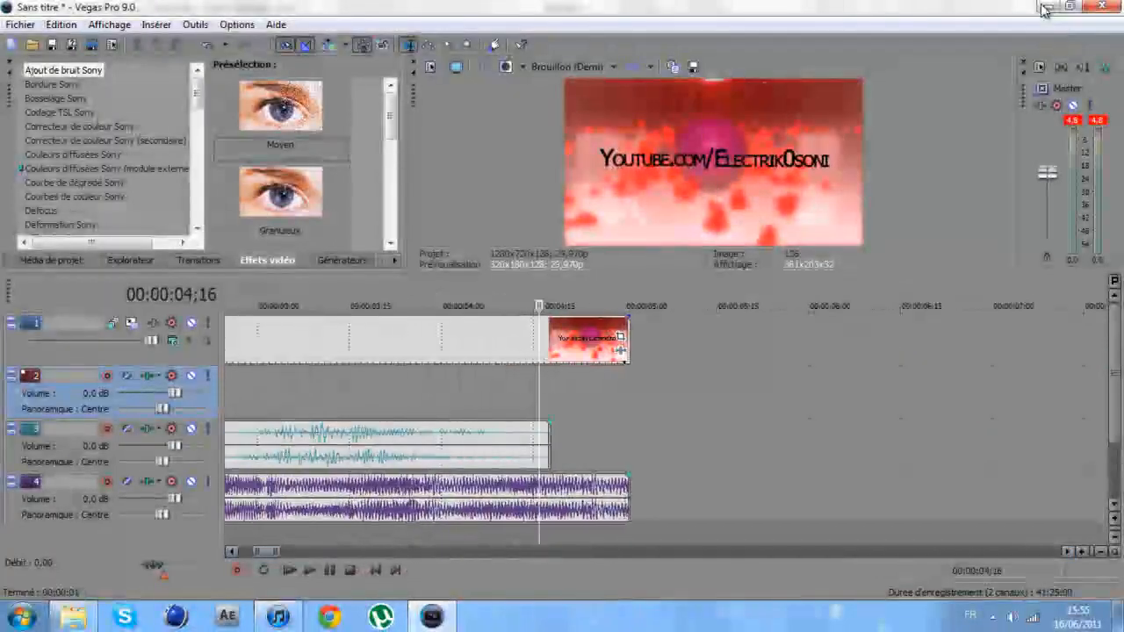
pyautogui.click(632, 387)
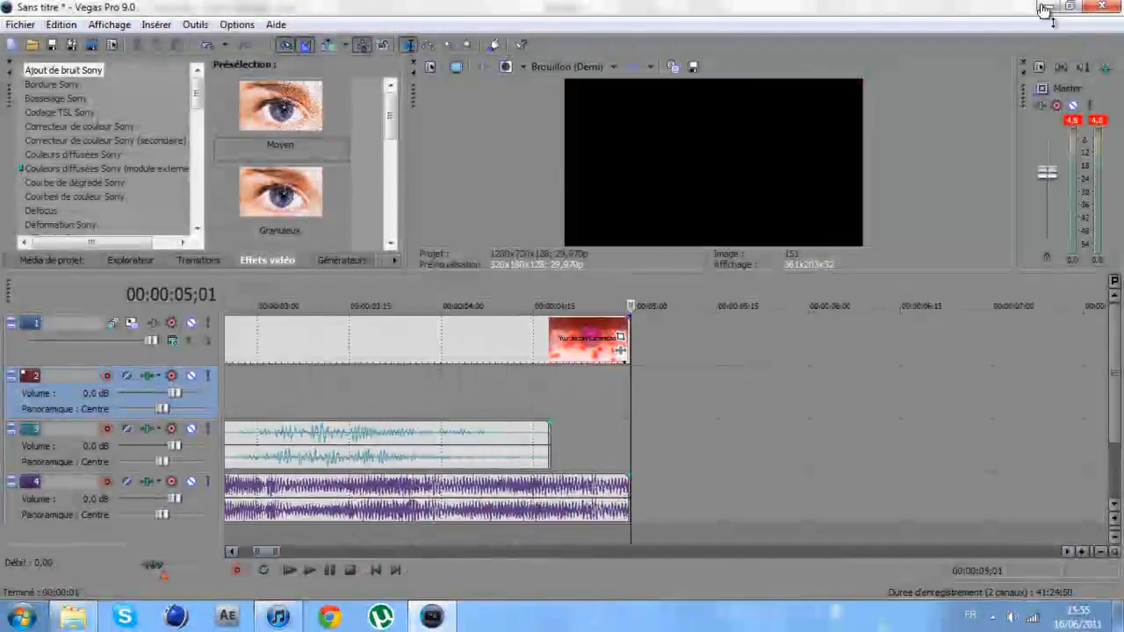
pyautogui.moveTo(565, 476); pyautogui.dragTo(564, 498)
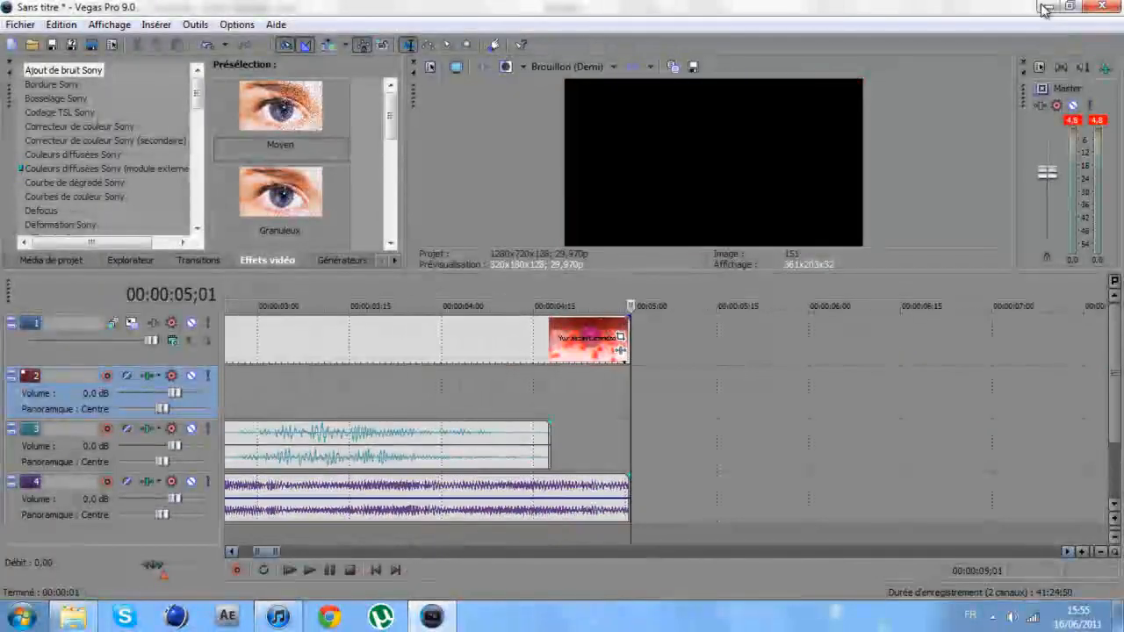
pyautogui.moveTo(267, 552); pyautogui.dragTo(254, 552)
pyautogui.moveTo(275, 479); pyautogui.dragTo(275, 500)
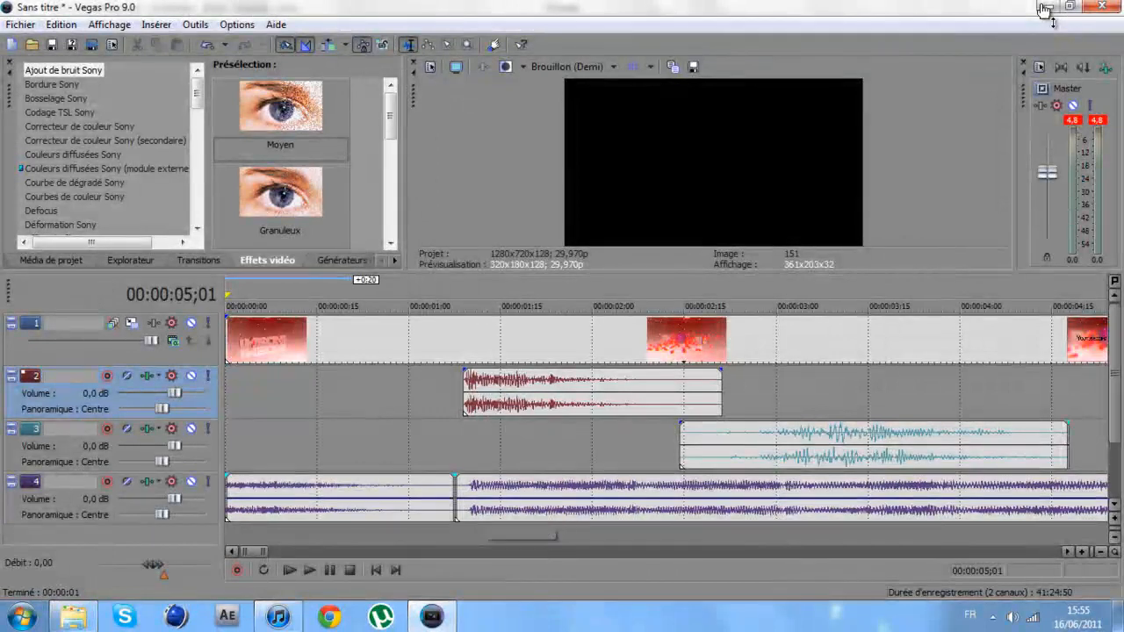
pyautogui.moveTo(480, 478); pyautogui.dragTo(481, 500)
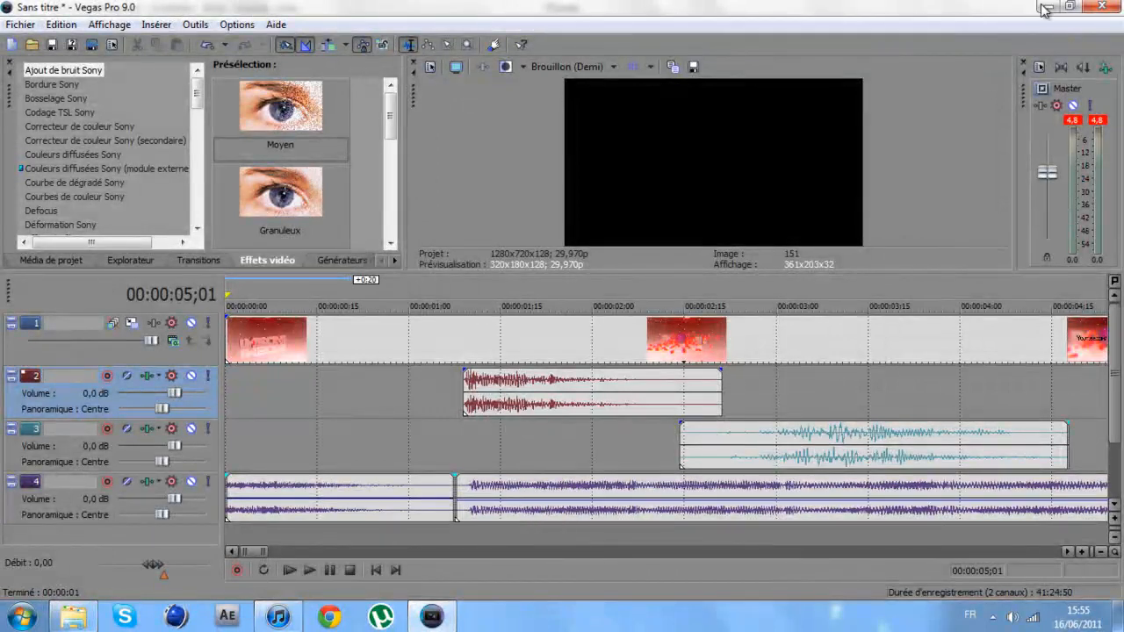
# - Add a fade-out to the end of the Escape music, starting at about 00:00:03;03, and play the project from the start
pyautogui.moveTo(254, 552); pyautogui.dragTo(264, 553)
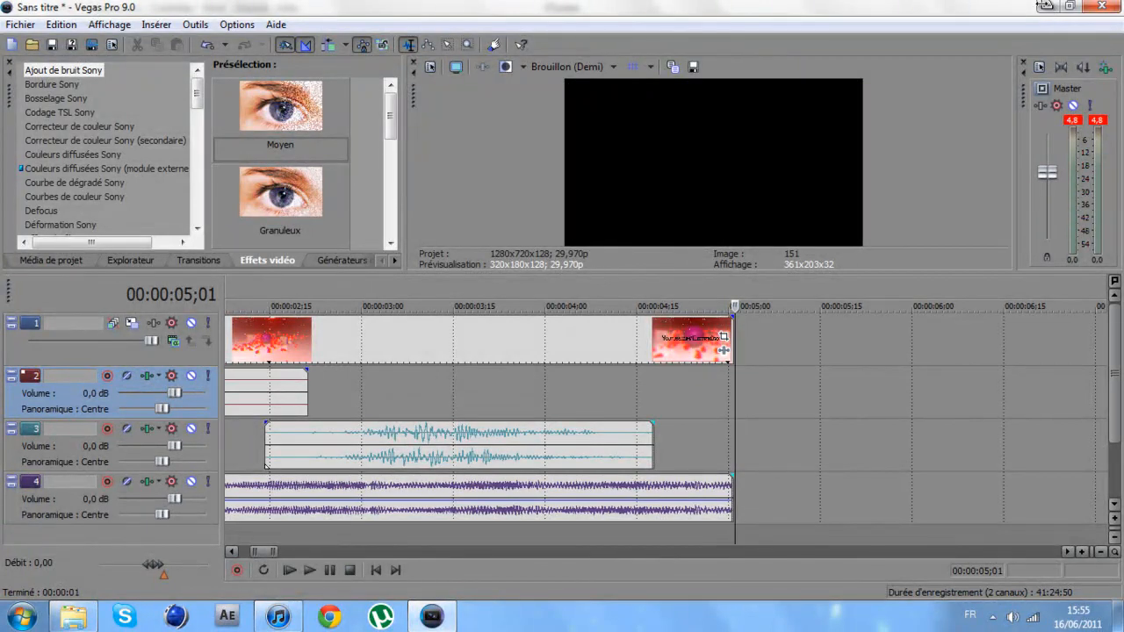
pyautogui.moveTo(731, 477); pyautogui.dragTo(382, 504)
pyautogui.moveTo(265, 553); pyautogui.dragTo(249, 552)
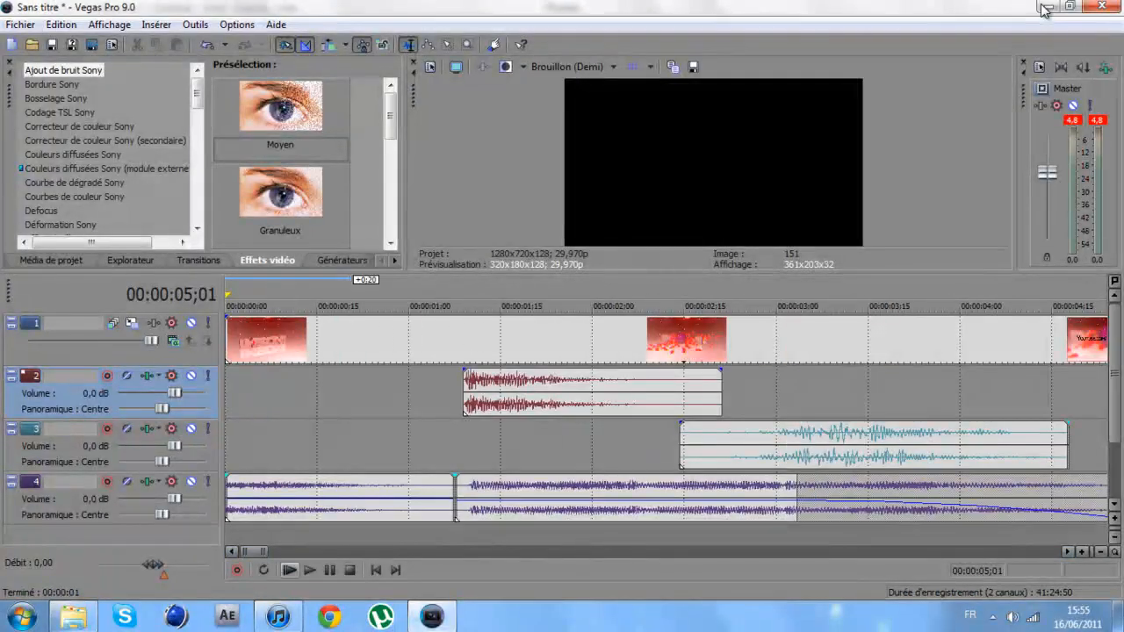
pyautogui.click(289, 570)
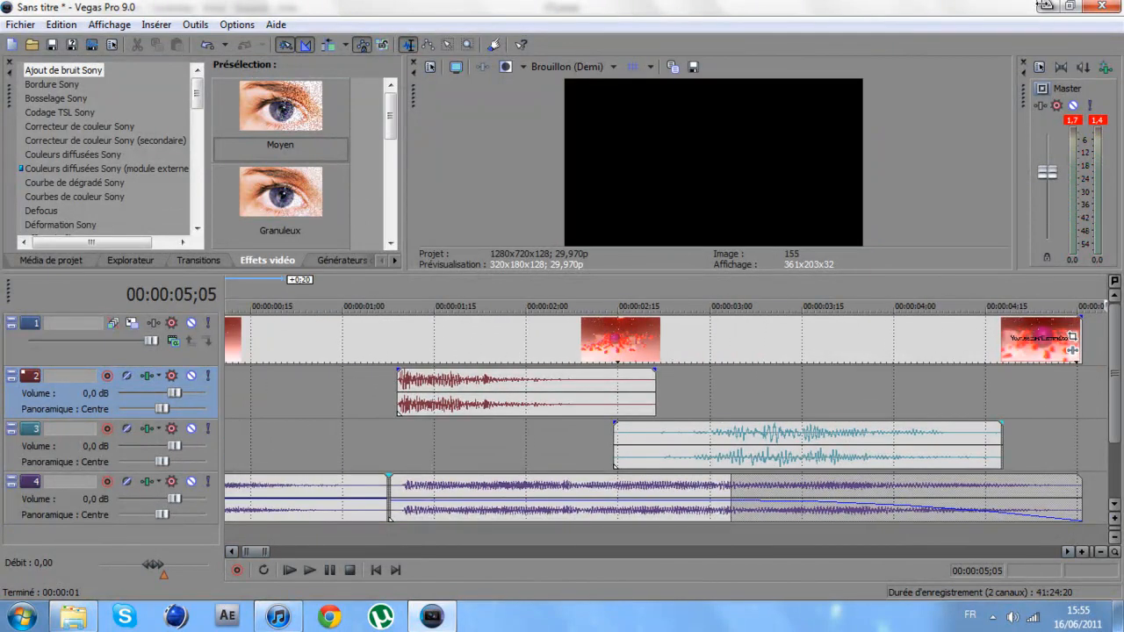
# - Add a fade-out to the end of the video on track 1, starting at about 00:00:04;07
pyautogui.moveTo(1072, 351); pyautogui.dragTo(982, 346)
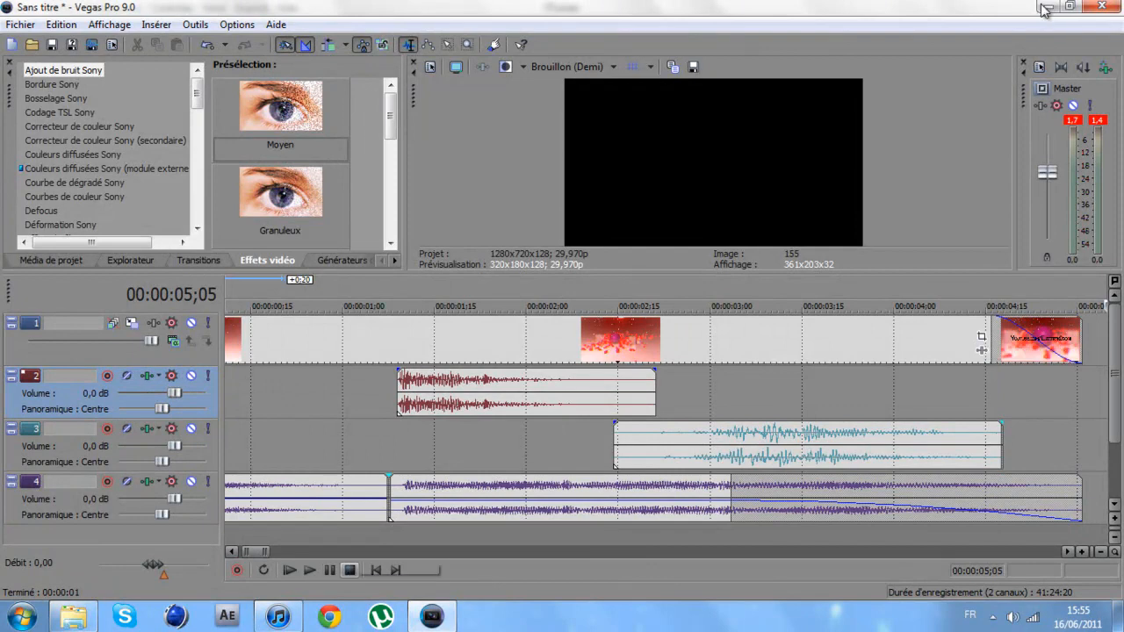
pyautogui.click(376, 571)
pyautogui.click(309, 571)
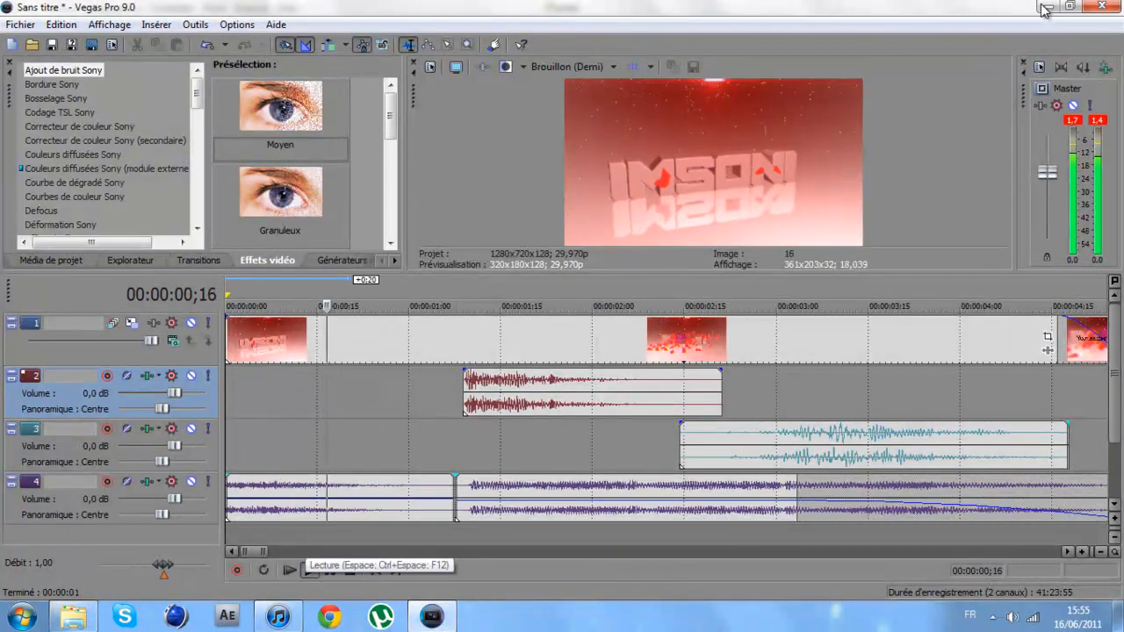
pyautogui.click(330, 570)
pyautogui.moveTo(254, 552); pyautogui.dragTo(260, 553)
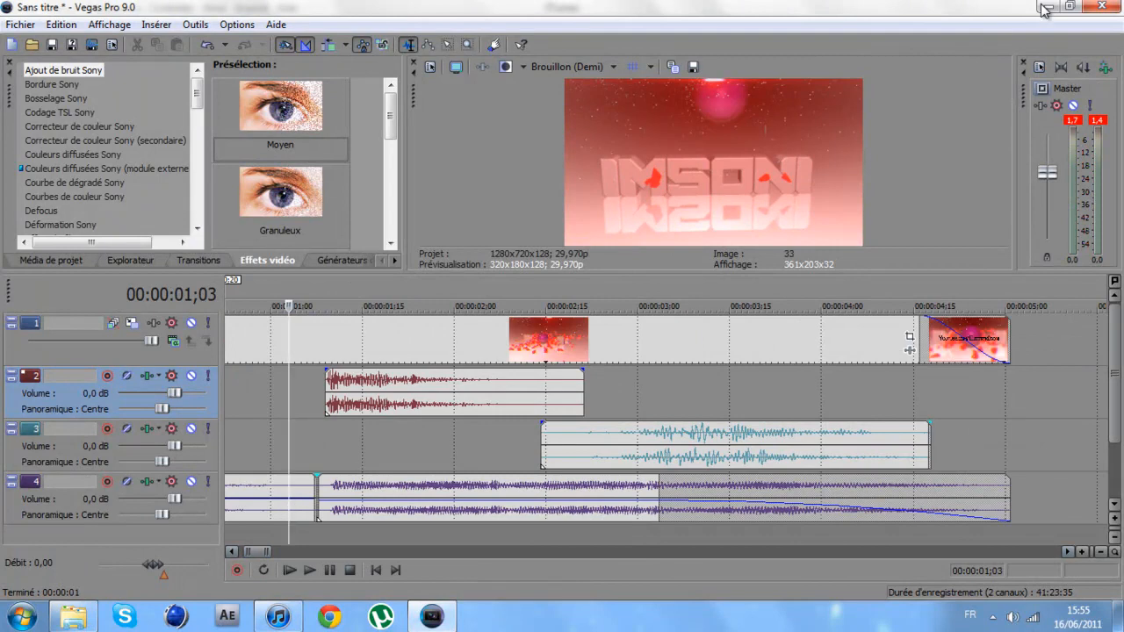
pyautogui.moveTo(909, 343); pyautogui.dragTo(854, 342)
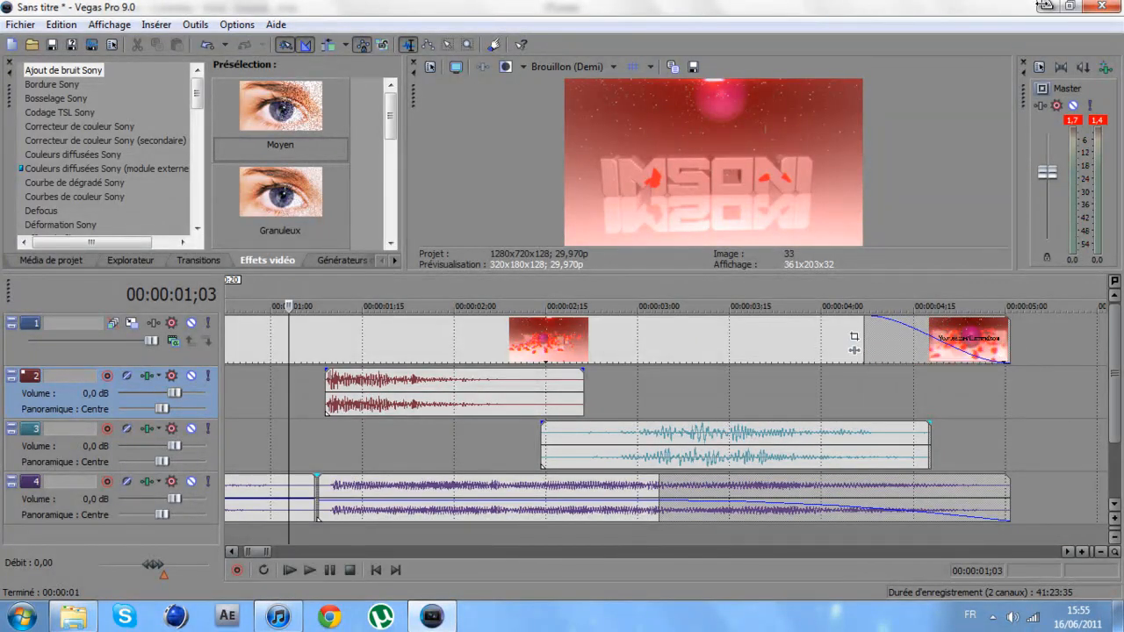
# - Enlarge the video preview and play the whole intro from the start to check the sound and fades
pyautogui.moveTo(835, 271); pyautogui.dragTo(834, 371)
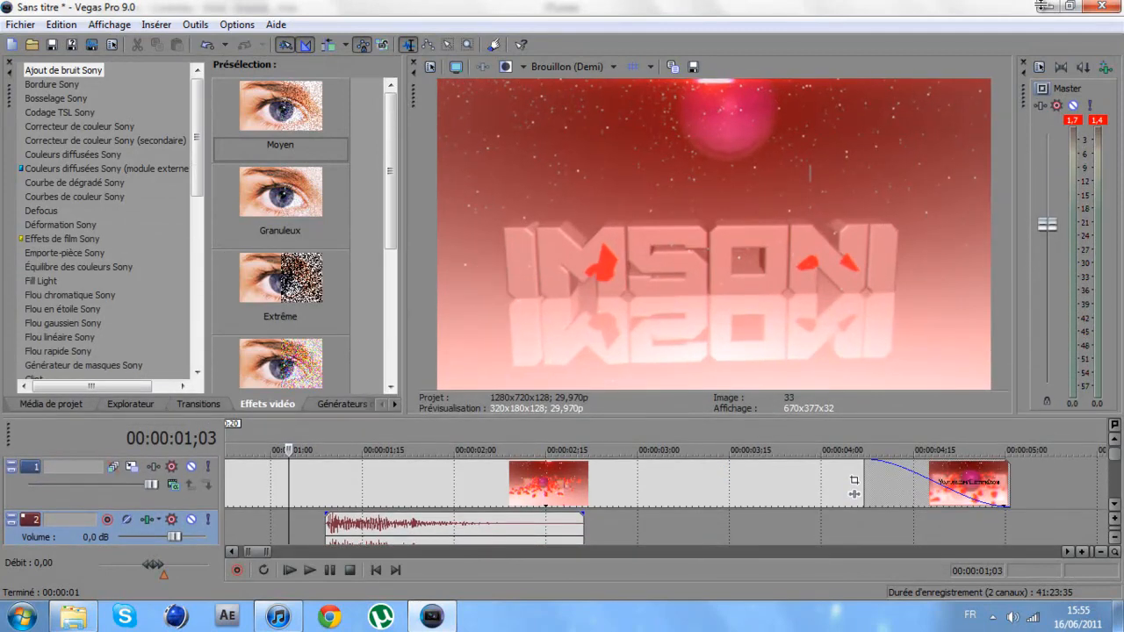
pyautogui.press('space')
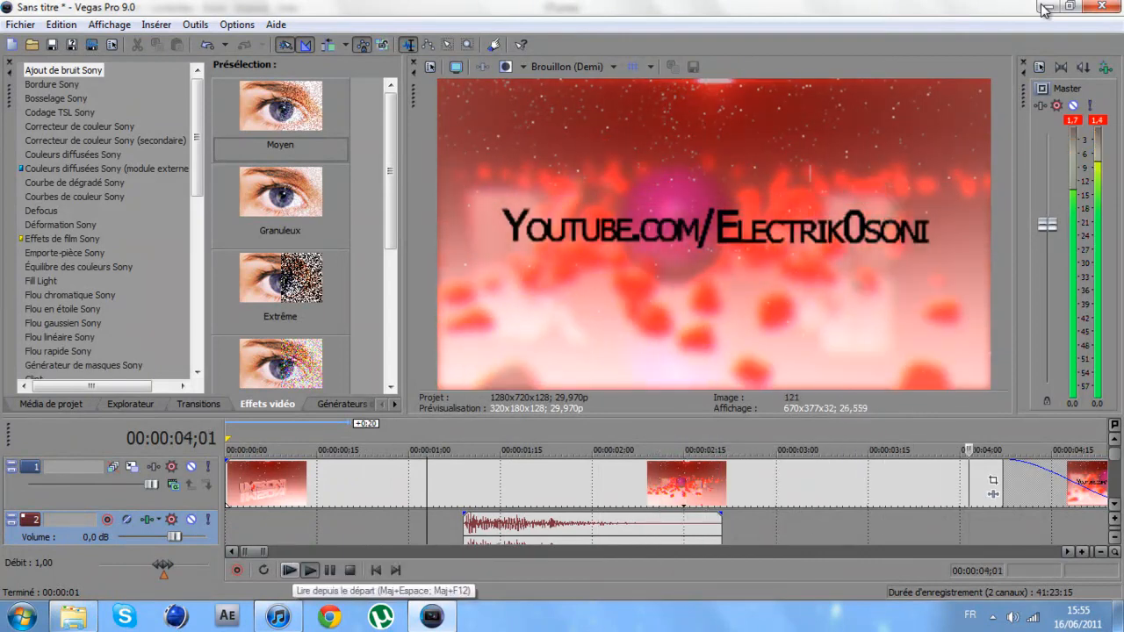
pyautogui.press('space')
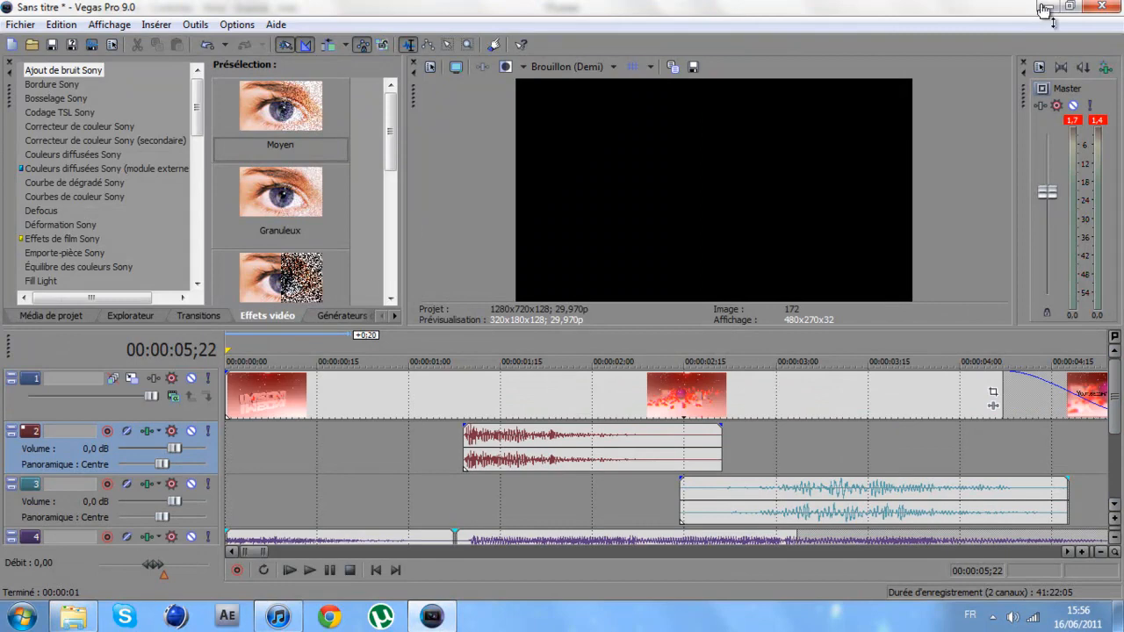
# - Start rendering the project as MainConcept AVC/AAC (*.mp4) and open the custom parameters of the default template
pyautogui.press('alt')
pyautogui.hotkey('alt', 'f')
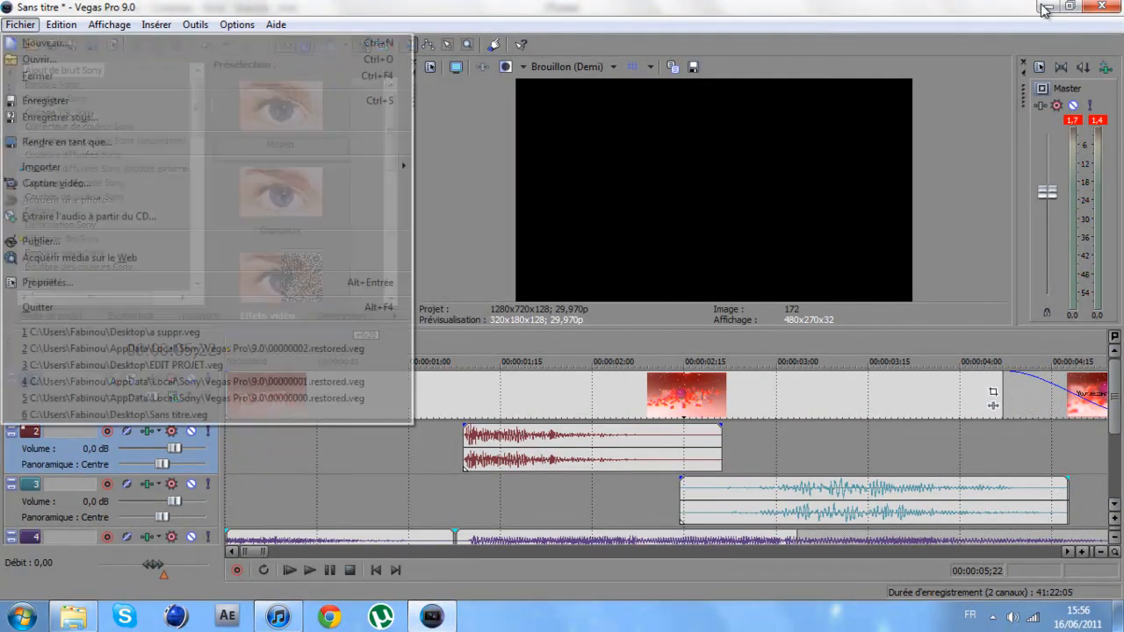
pyautogui.press('Return')
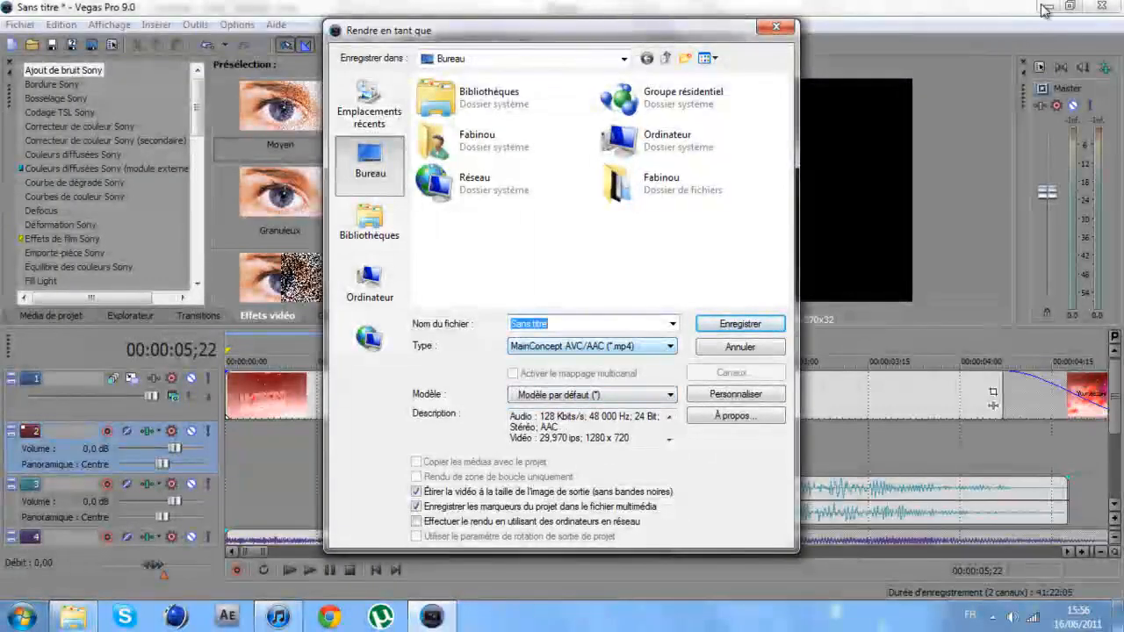
pyautogui.hotkey('alt', 'p')
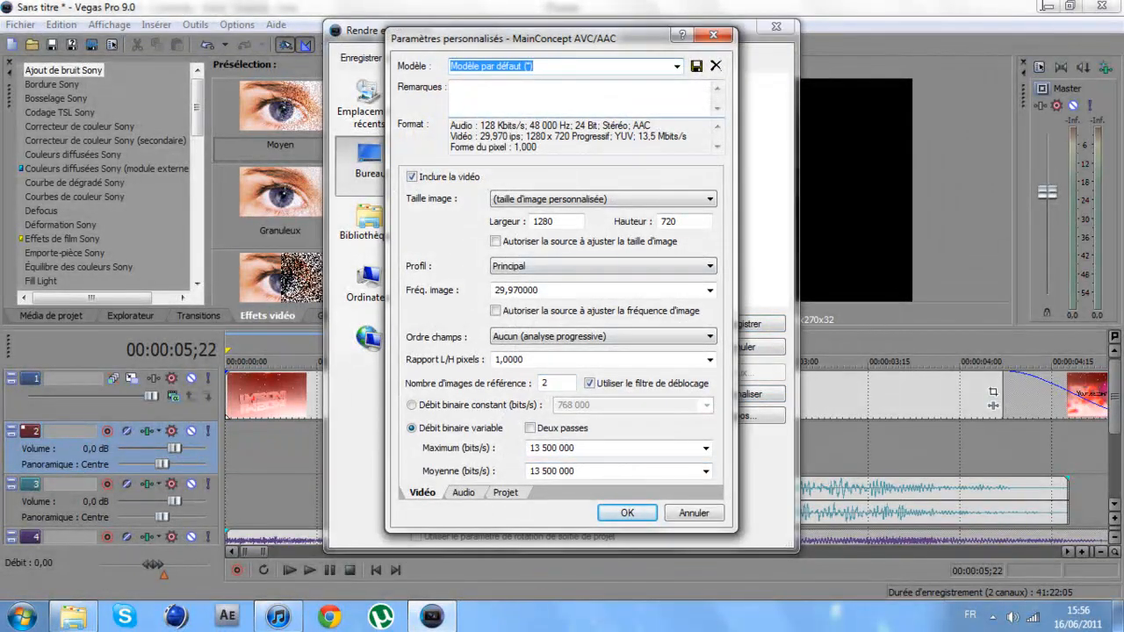
# - Review the custom video and audio parameters of the MainConcept AVC/AAC render
pyautogui.press('Tab')
pyautogui.hotkey('ctrl', 'Tab')
pyautogui.hotkey('ctrl', 'shift', 'Tab')
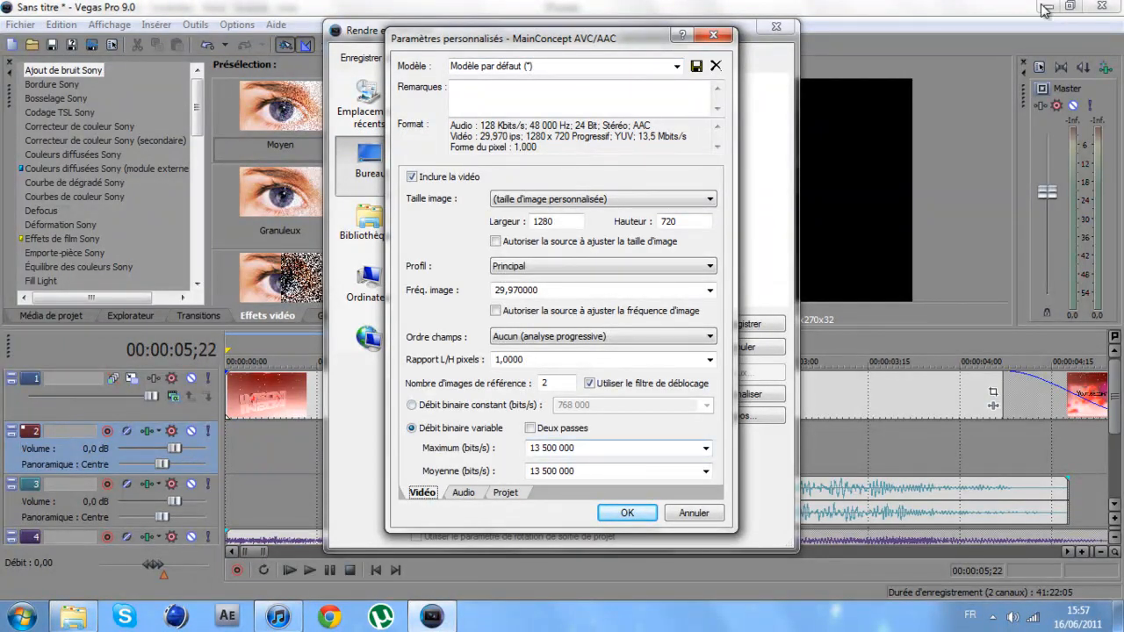
pyautogui.hotkey('ctrl', 'Tab')
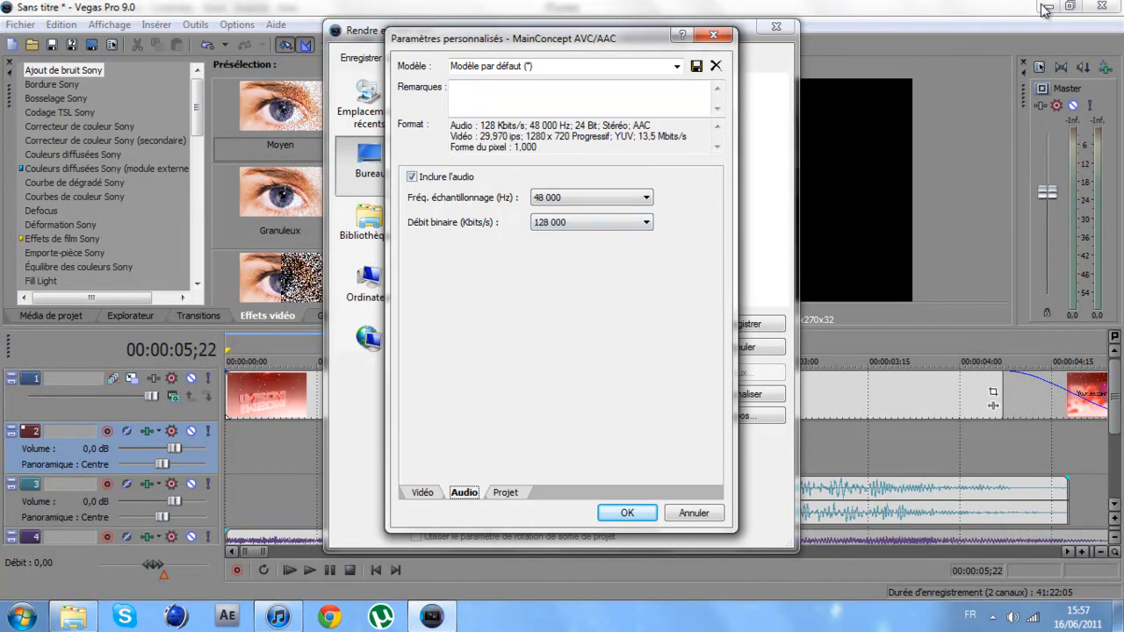
# - Set the video rendering quality to Optimisée and accept the custom render parameters
pyautogui.hotkey('ctrl', 'Tab')
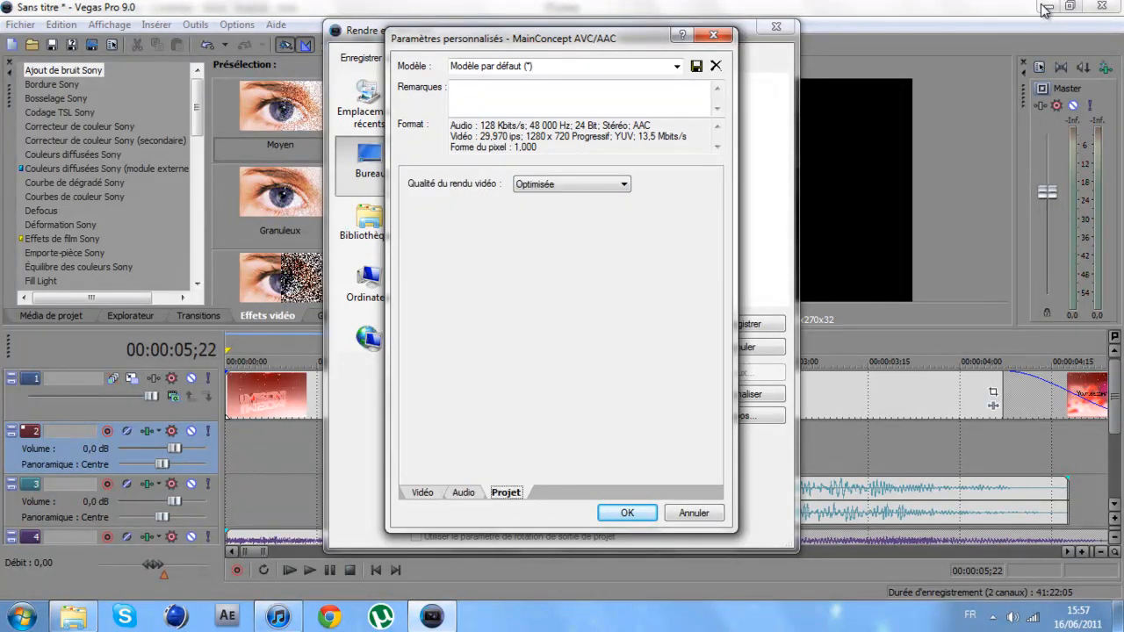
pyautogui.press('Tab')
pyautogui.hotkey('alt', 'Down')
pyautogui.press('Up')
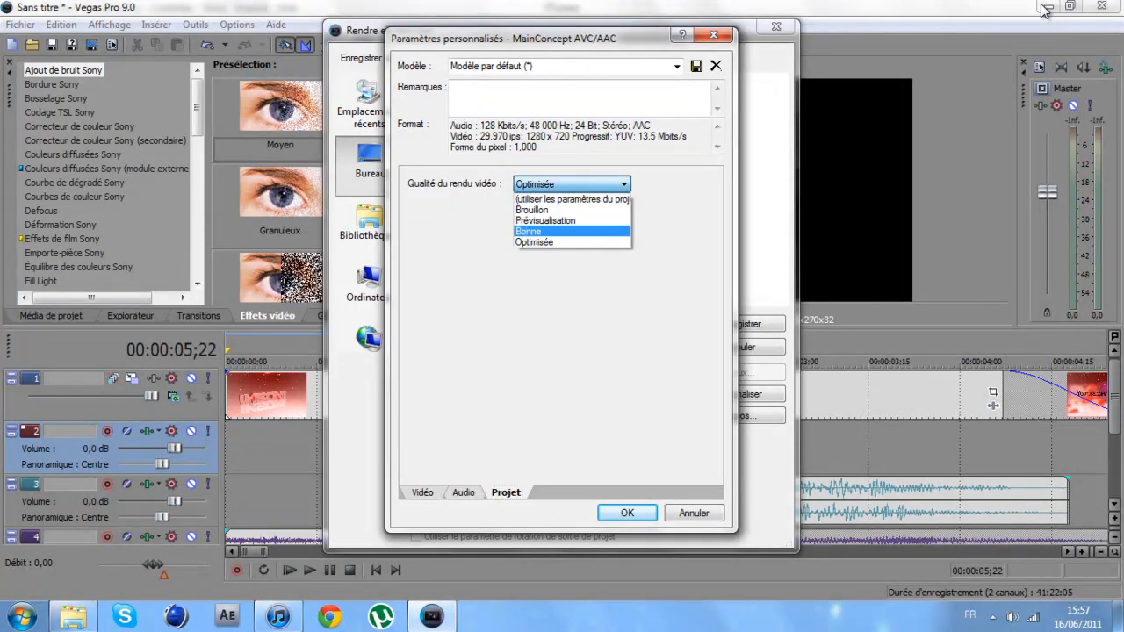
pyautogui.press('Down')
pyautogui.press('Return')
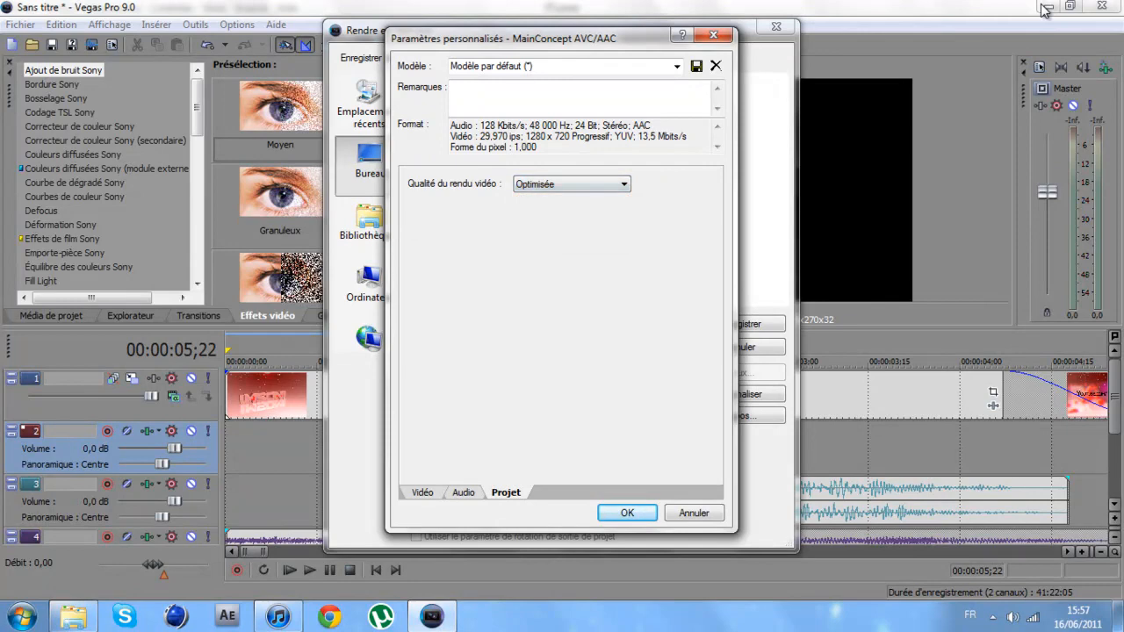
pyautogui.hotkey('ctrl', 'Tab')
pyautogui.press('Return')
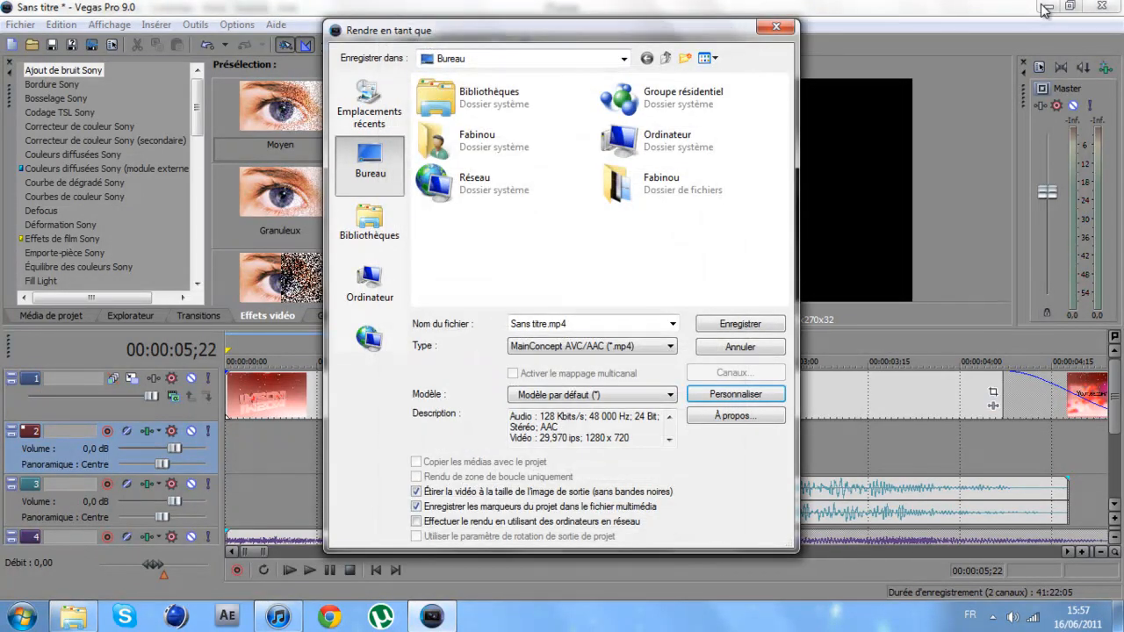
# - Name the output file Intro tuto FINAL.mp4 on the desktop and start the render
pyautogui.click(533, 325)
pyautogui.click(534, 324)
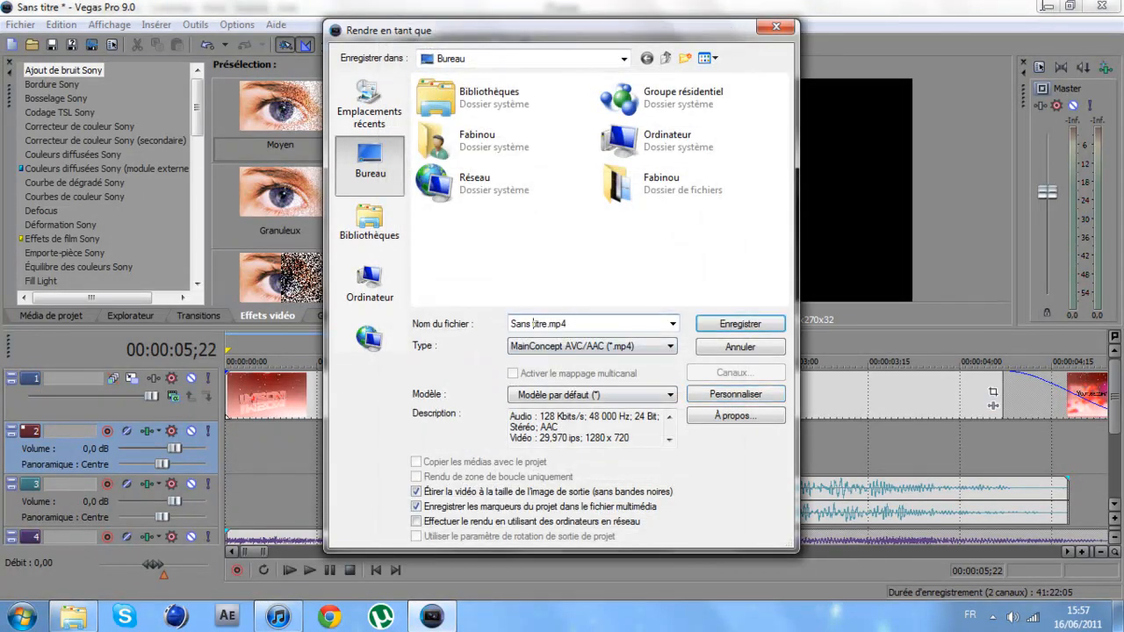
pyautogui.moveTo(548, 324); pyautogui.dragTo(510, 324)
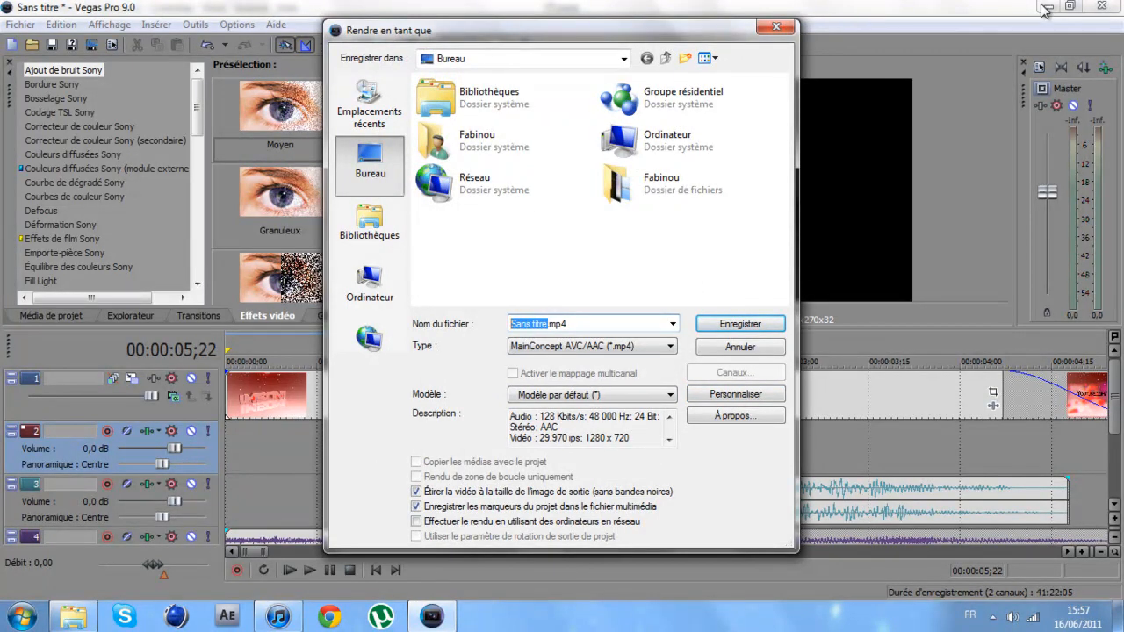
pyautogui.write('Intro tuto FINA')
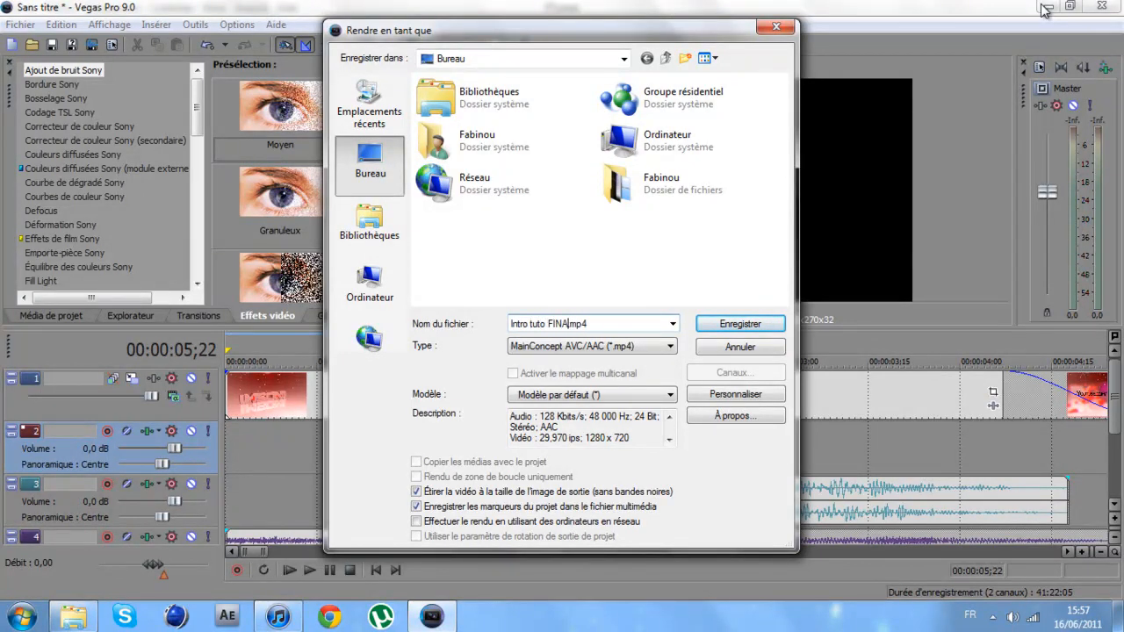
pyautogui.press('BackSpace')
pyautogui.write('AL')
pyautogui.press('Return')
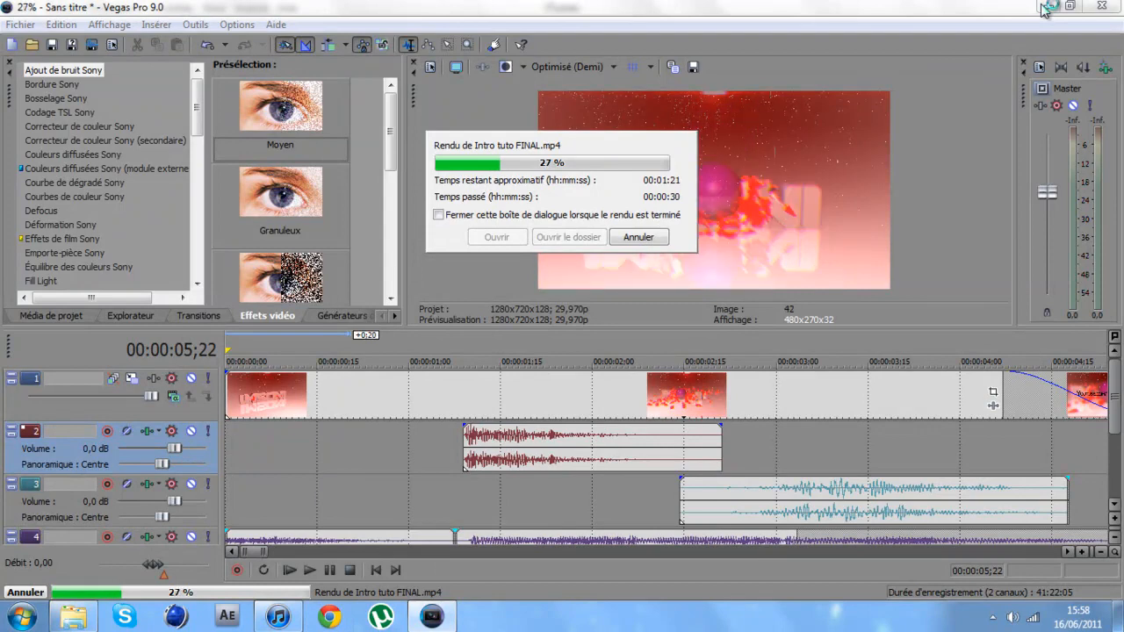
# - Switch to Chrome and look over the ElecTriK0SoNi YouTube channel page, from its videos to the profile and featured channels
pyautogui.click(1043, 6)
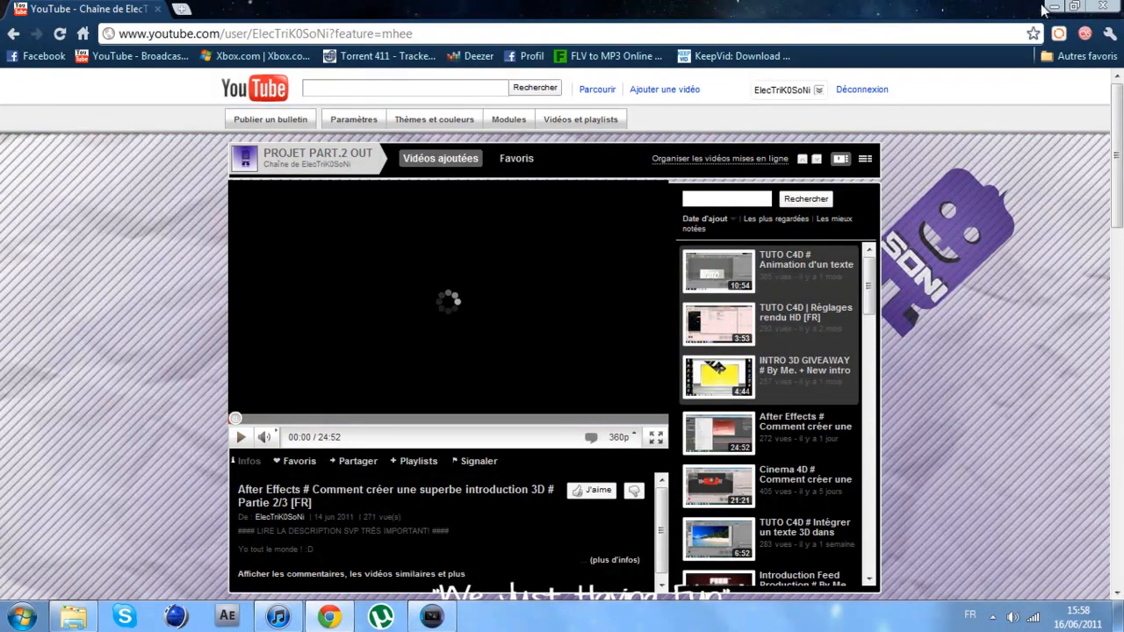
pyautogui.scroll(-6, 1044, 11)
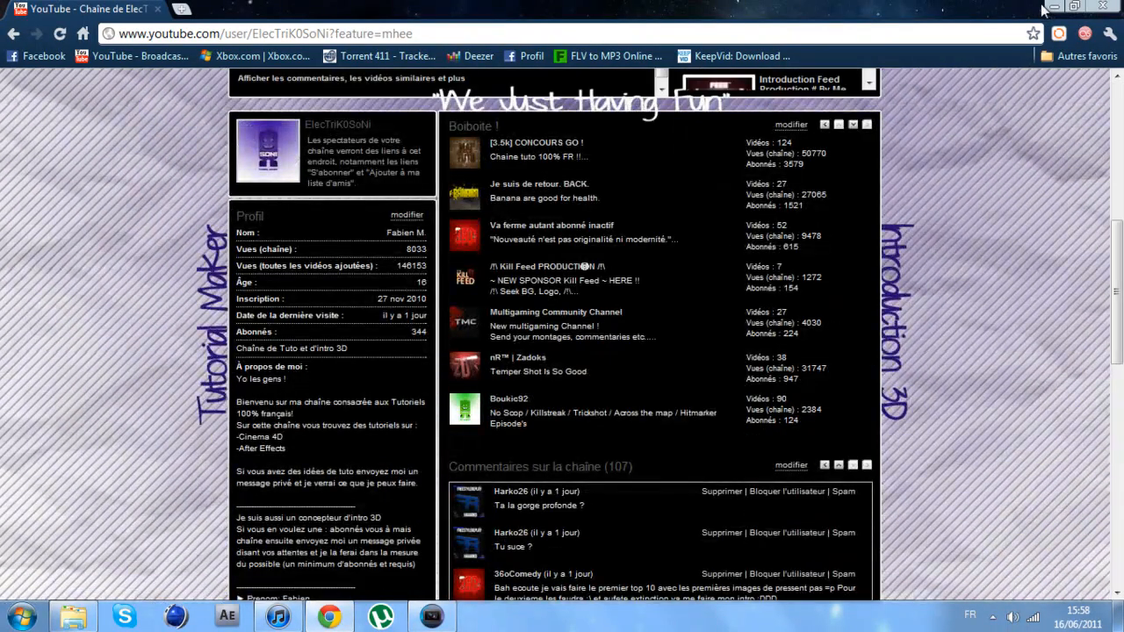
pyautogui.scroll(2, 1044, 11)
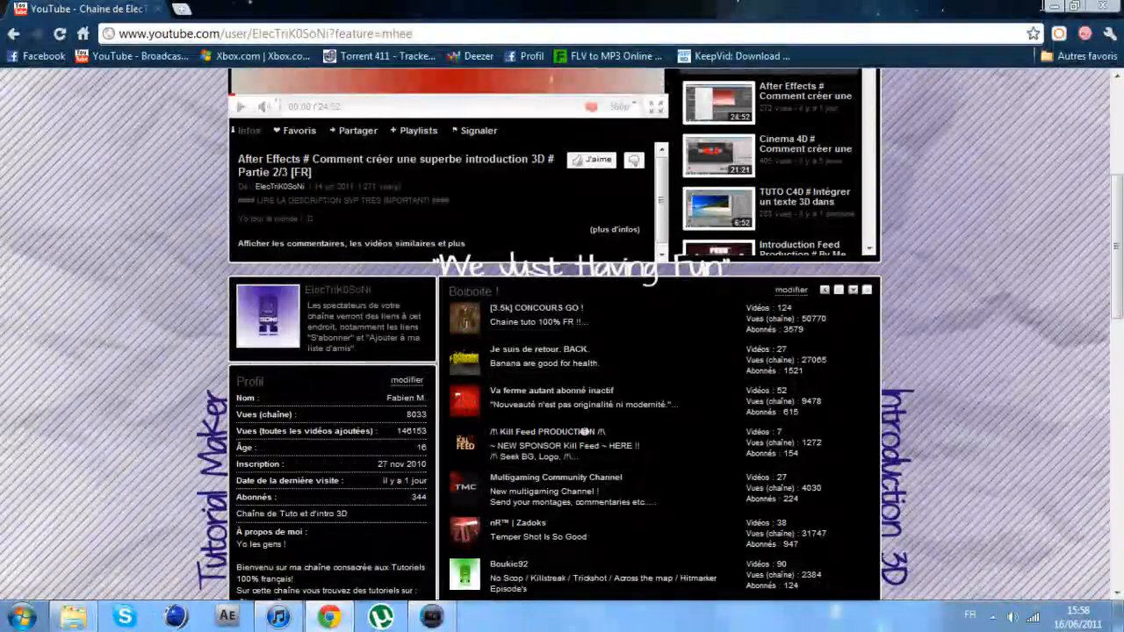
pyautogui.scroll(1, 1045, 11)
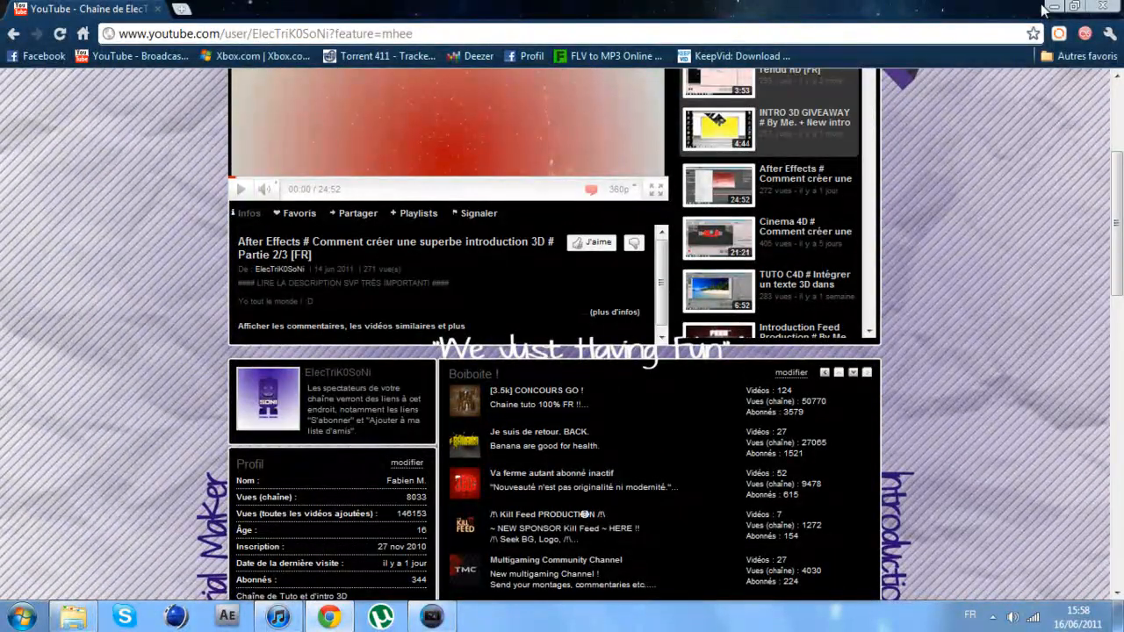
pyautogui.scroll(1, 1045, 11)
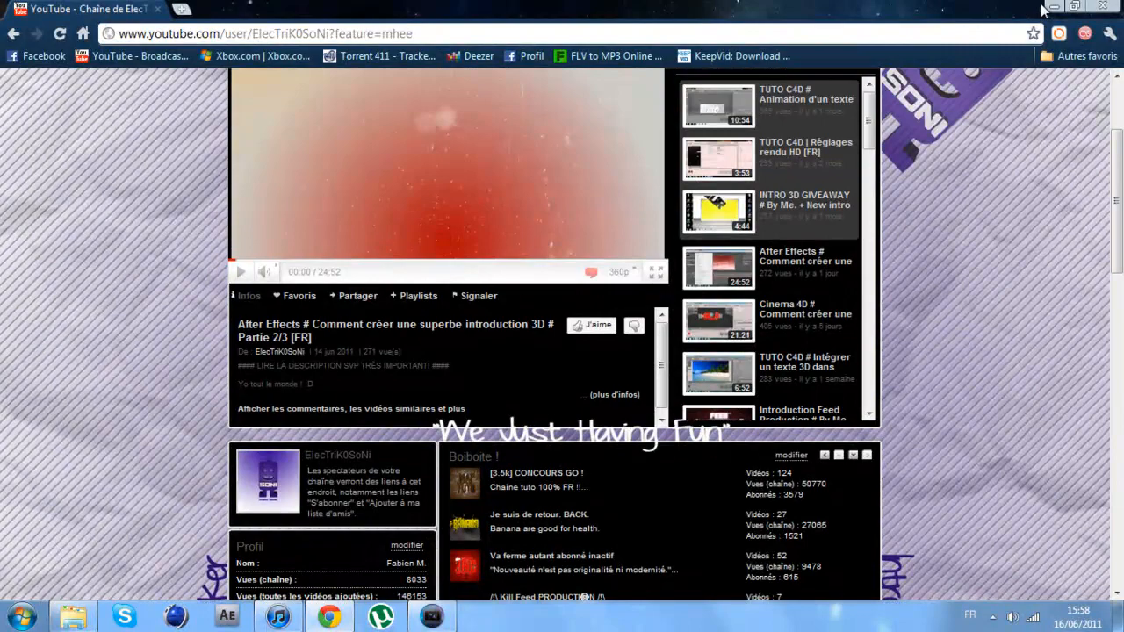
# - Look again at the video list, profile and featured channels on the ElecTriK0SoNi channel page
pyautogui.scroll(1, 1044, 11)
pyautogui.scroll(-1, 1044, 10)
pyautogui.scroll(1, 1045, 10)
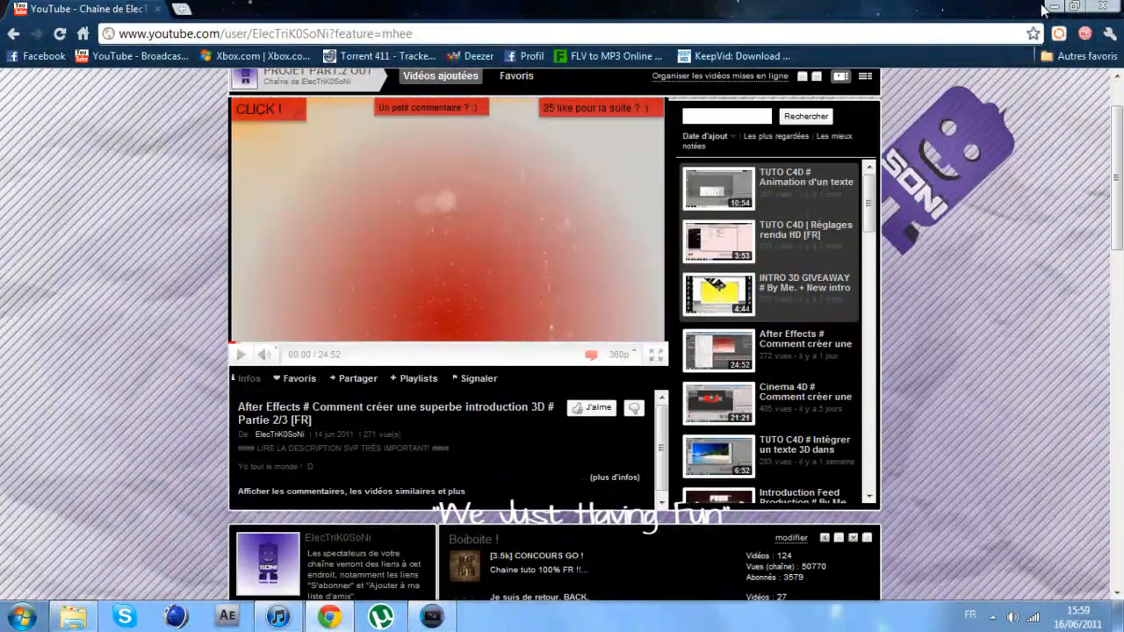
pyautogui.scroll(-1, 1044, 11)
pyautogui.scroll(-1, 1044, 10)
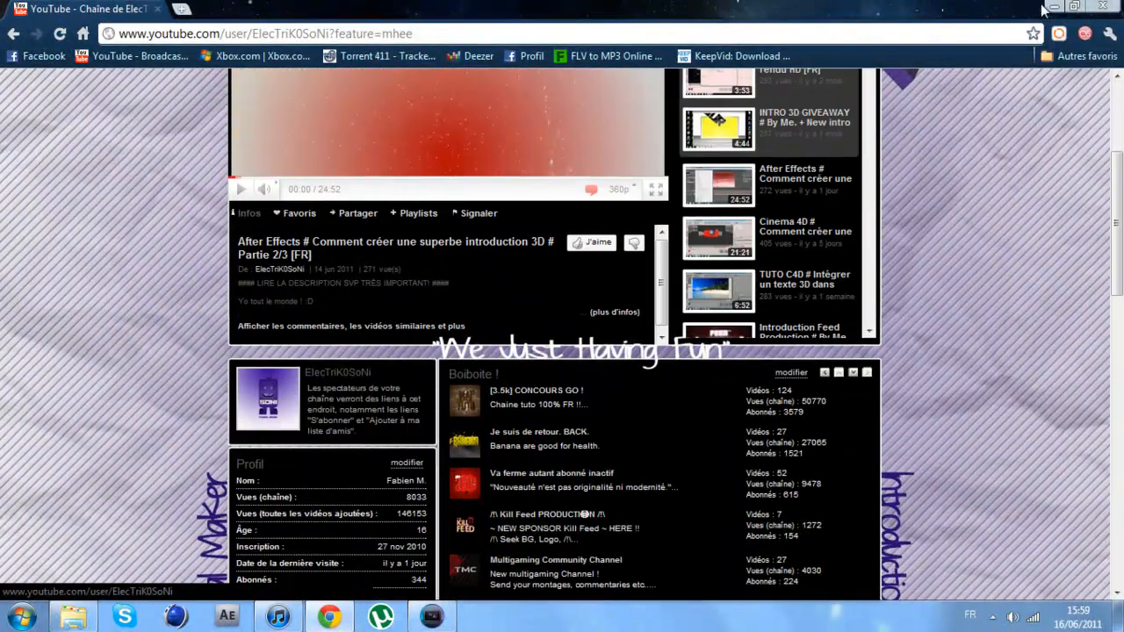
# - Open the IVIyBanana channel and look over its videos, profile and channel comments
pyautogui.press('F5')
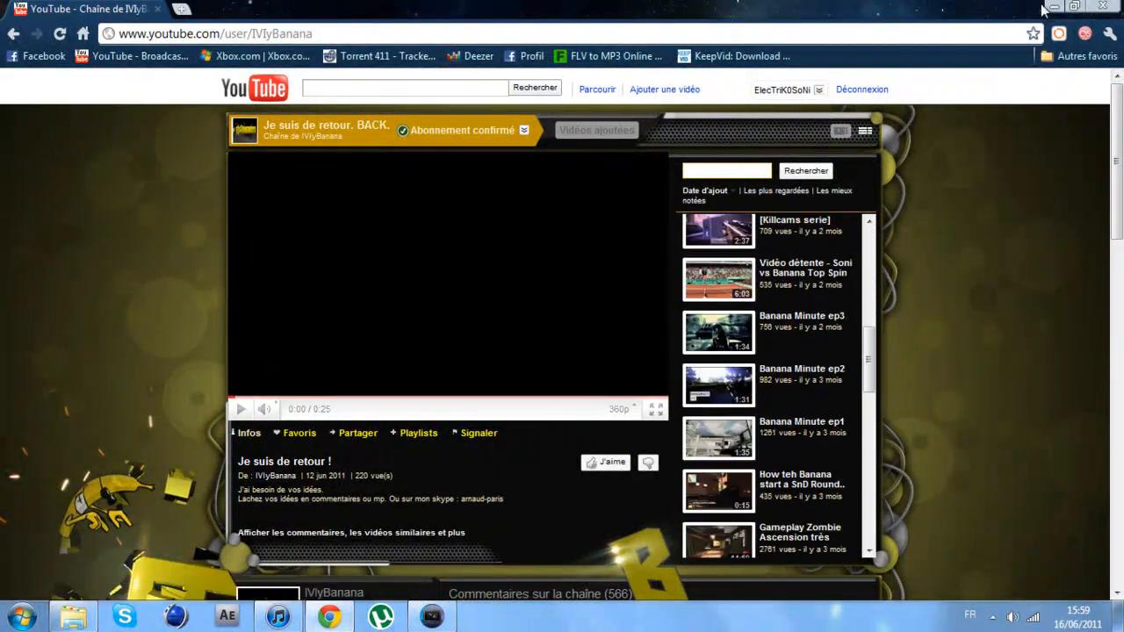
pyautogui.scroll(-5, 562, 334)
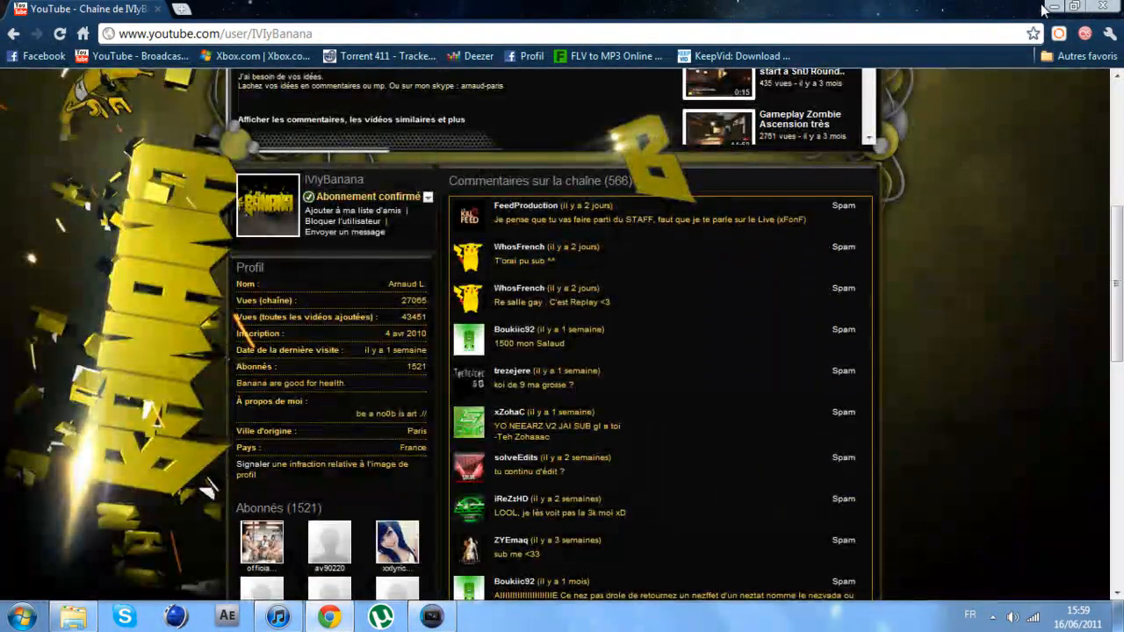
pyautogui.scroll(5, 562, 334)
pyautogui.scroll(2, 773, 386)
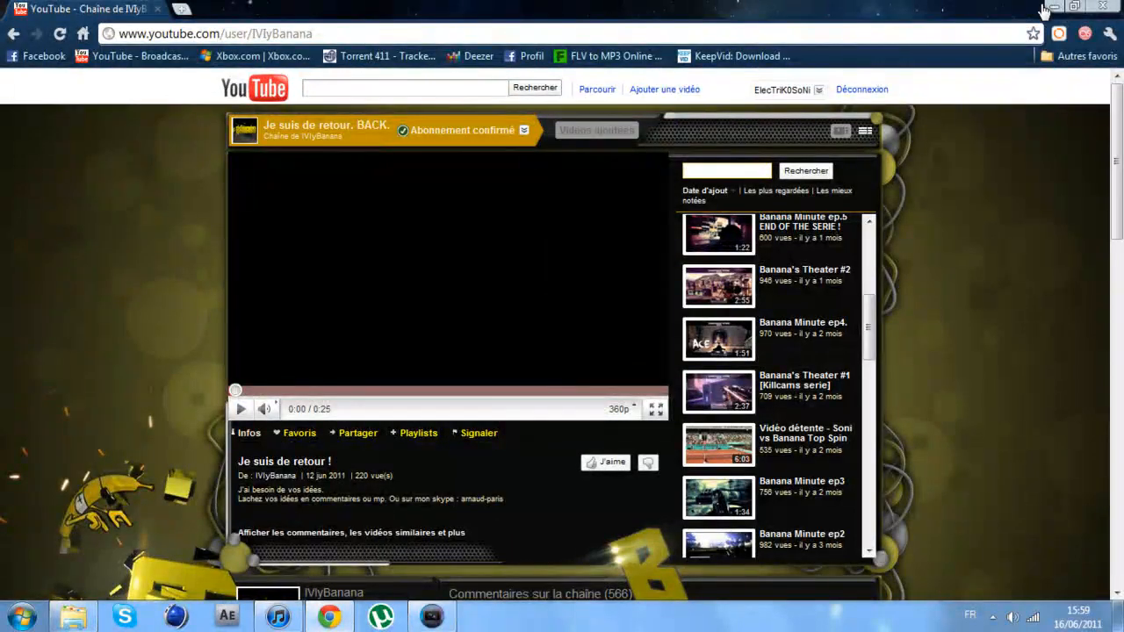
# - Check the render progress in Vegas Pro, going back to the YouTube home page in Chrome in between
pyautogui.press('F5')
pyautogui.click(1045, 7)
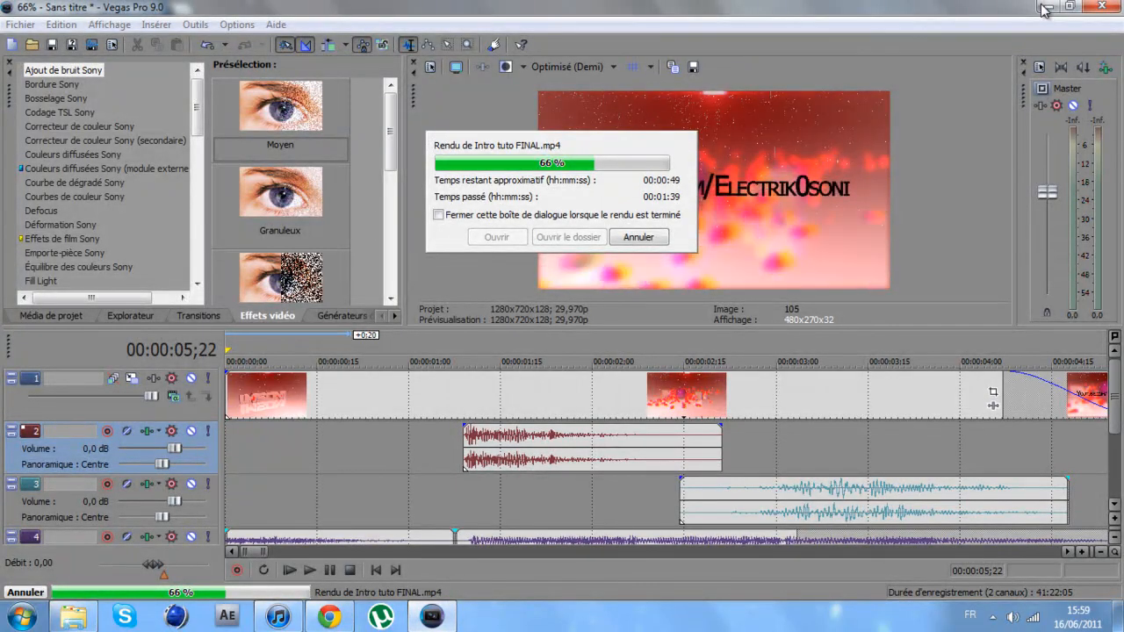
pyautogui.hotkey('alt', 'Tab')
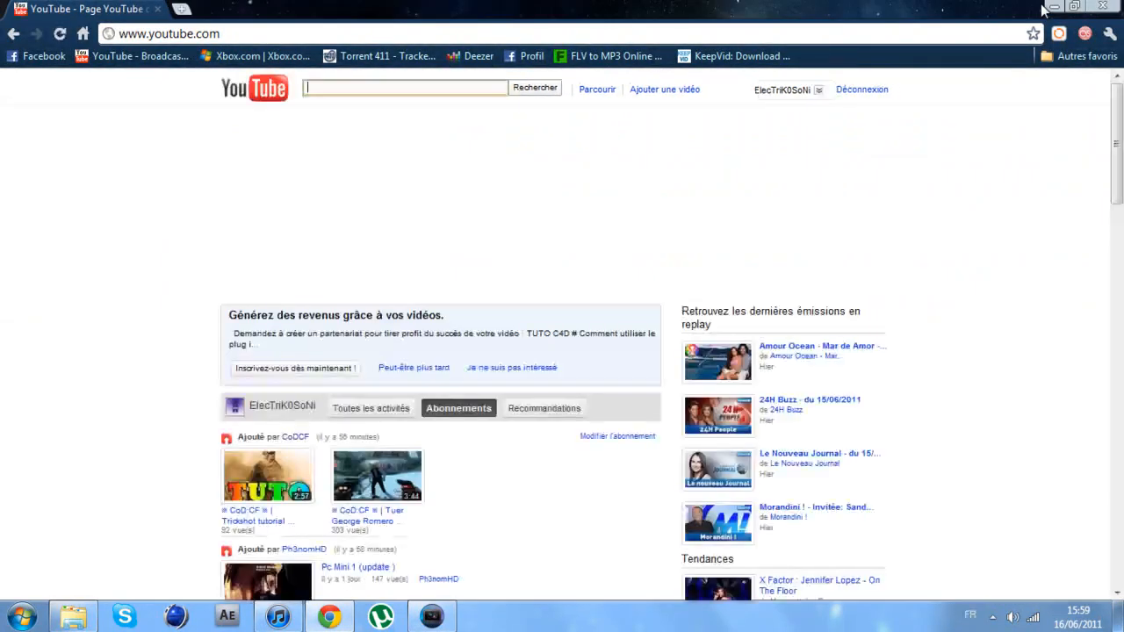
pyautogui.click(1050, 7)
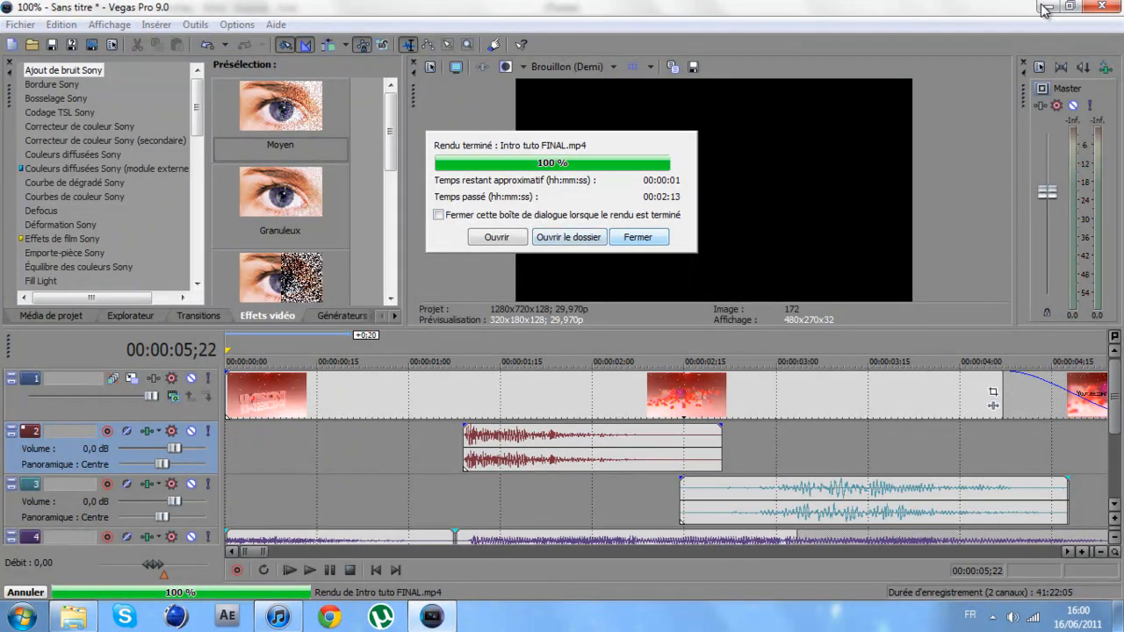
# - Dismiss the finished render dialog, then quit Vegas Pro and save the project as Sans titre on the desktop
pyautogui.press('Return')
pyautogui.hotkey('alt', 'F4')
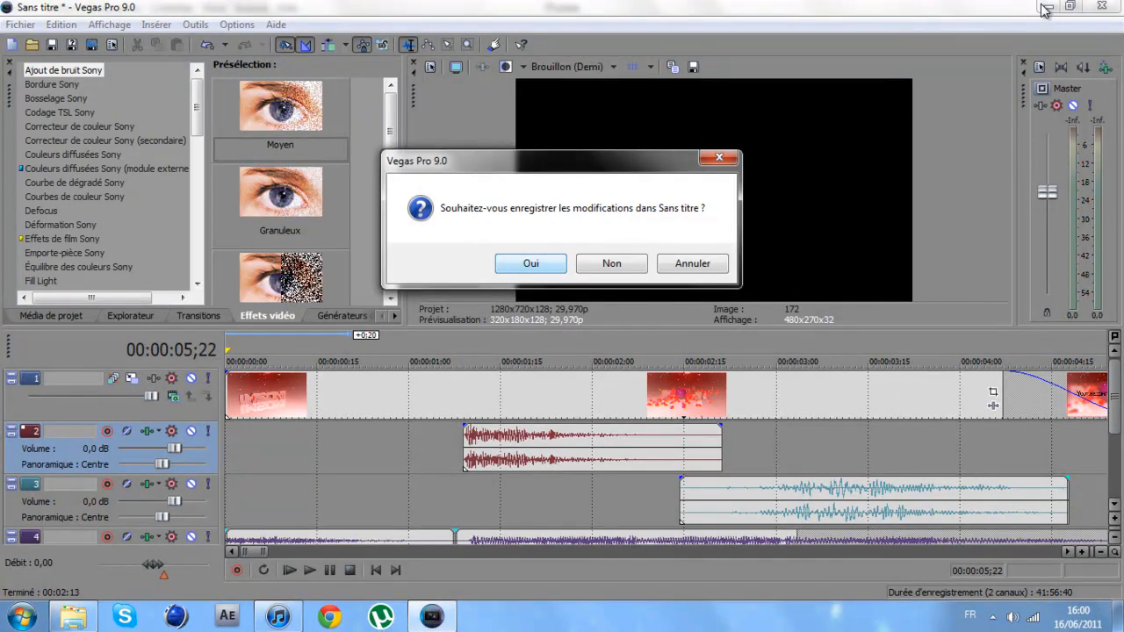
pyautogui.press('Return')
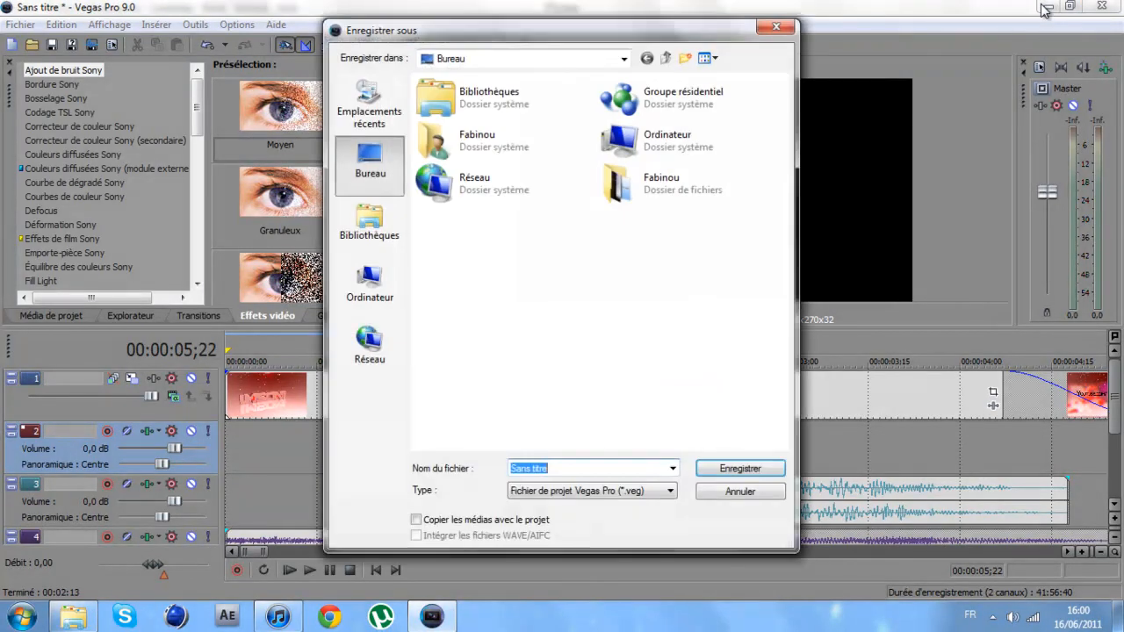
pyautogui.press('Return')
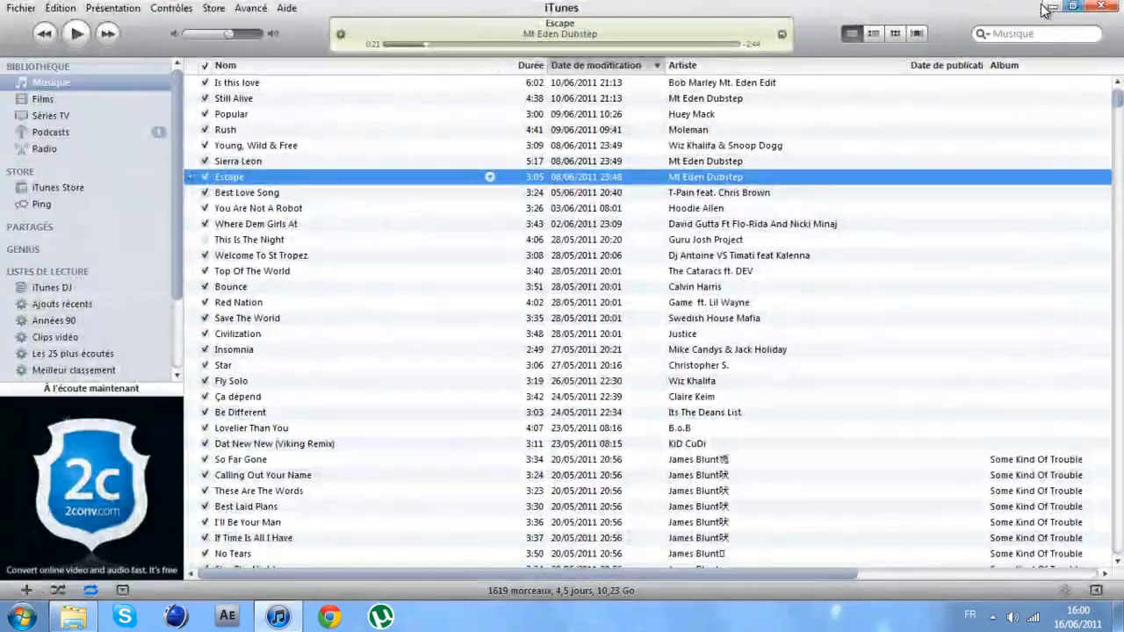
# - Minimise iTunes, close the Swishes (100) folder window and move the Intro tuto FINAL file beside intro tuto on the desktop
pyautogui.click(1047, 8)
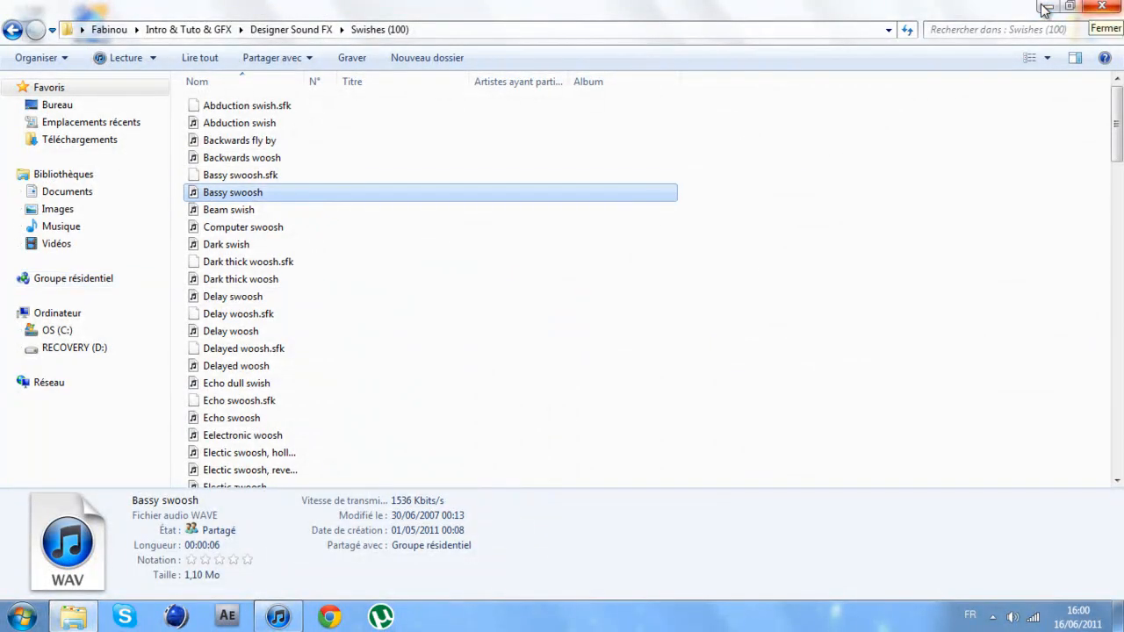
pyautogui.click(1046, 8)
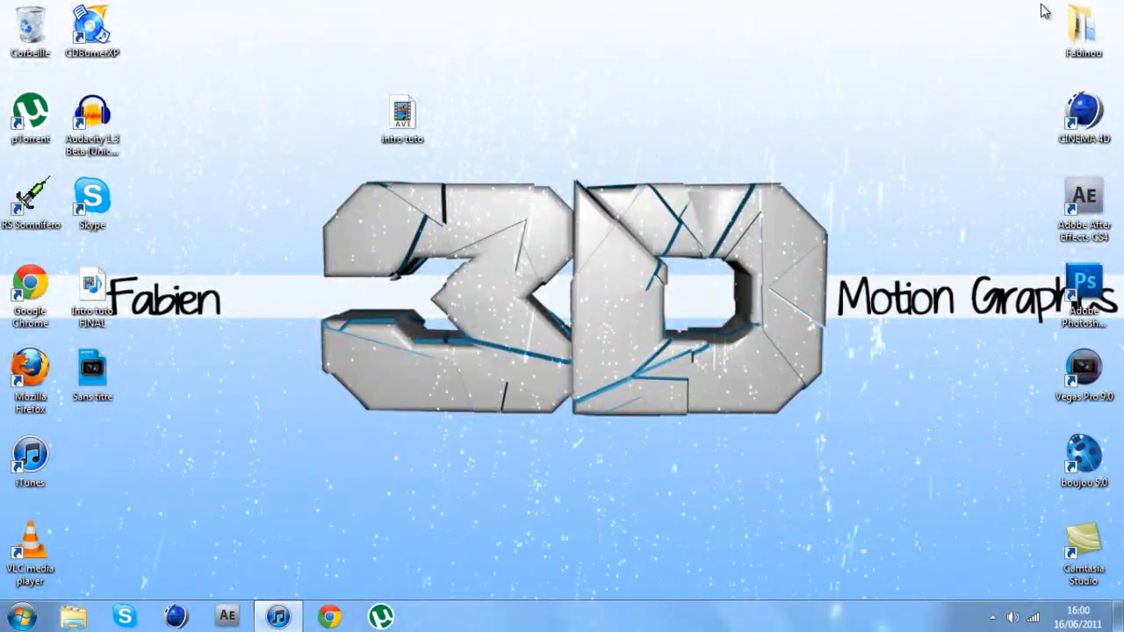
pyautogui.moveTo(92, 285); pyautogui.dragTo(526, 123)
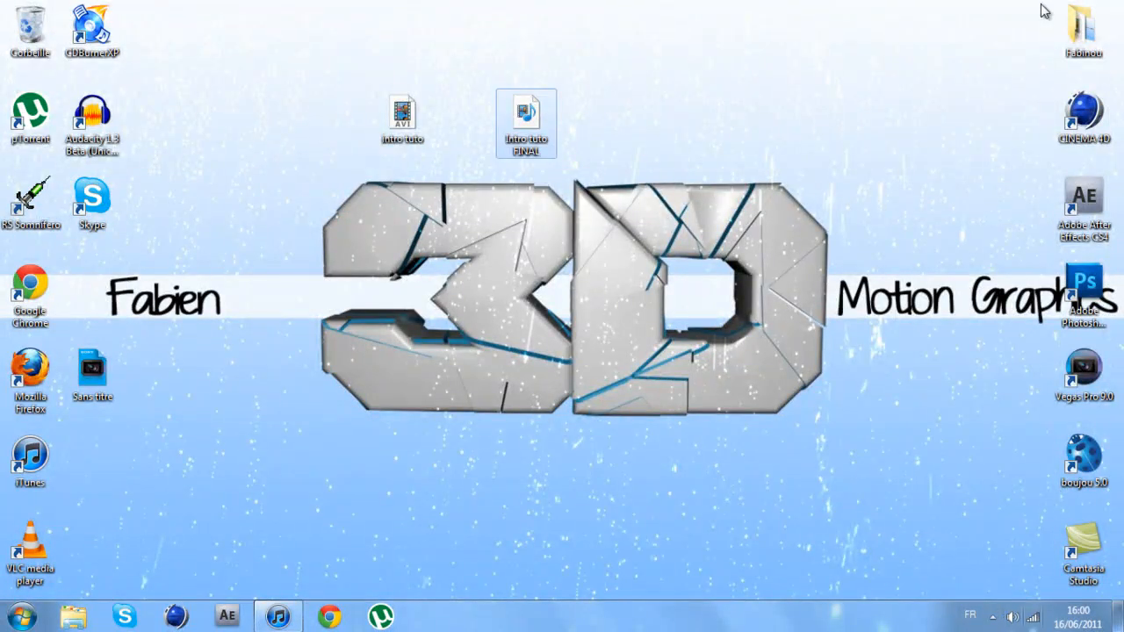
pyautogui.click(992, 617)
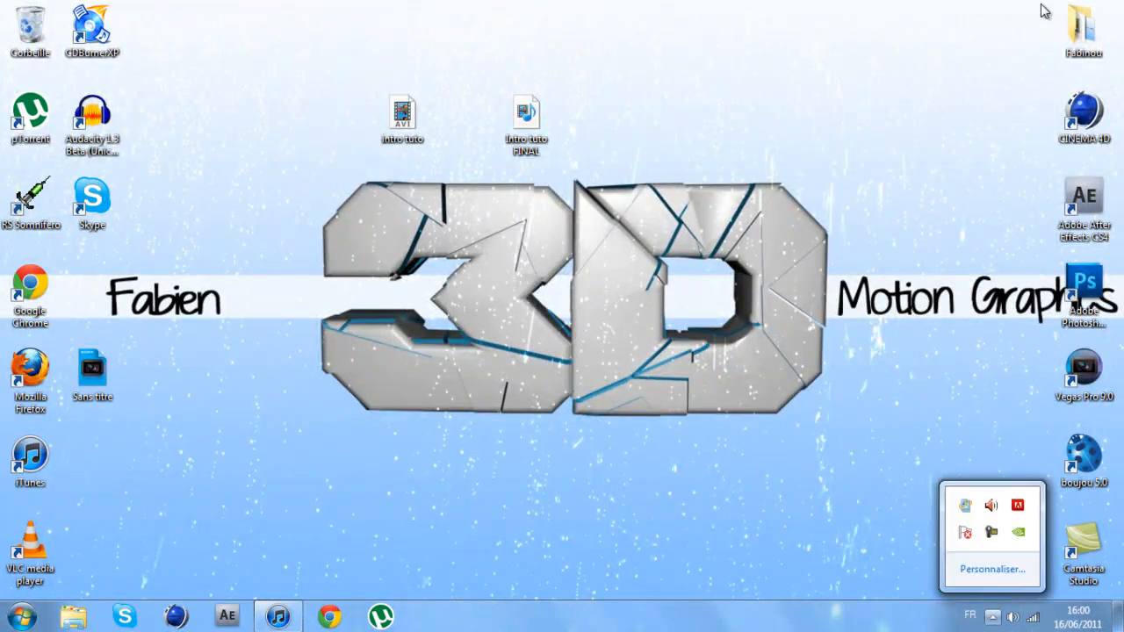
pyautogui.click(993, 618)
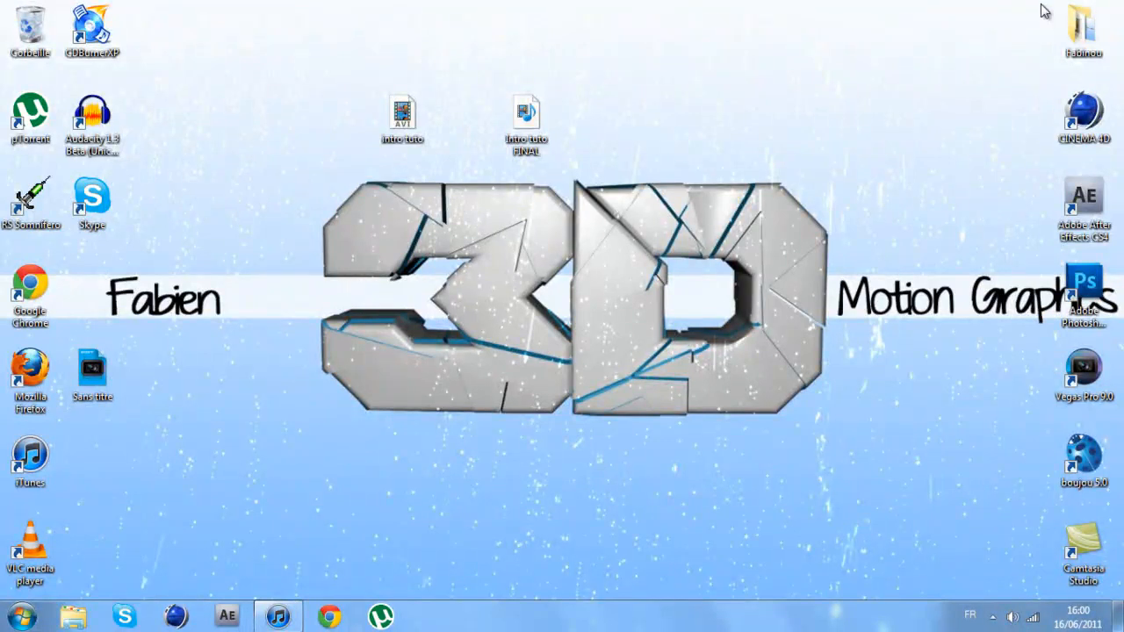